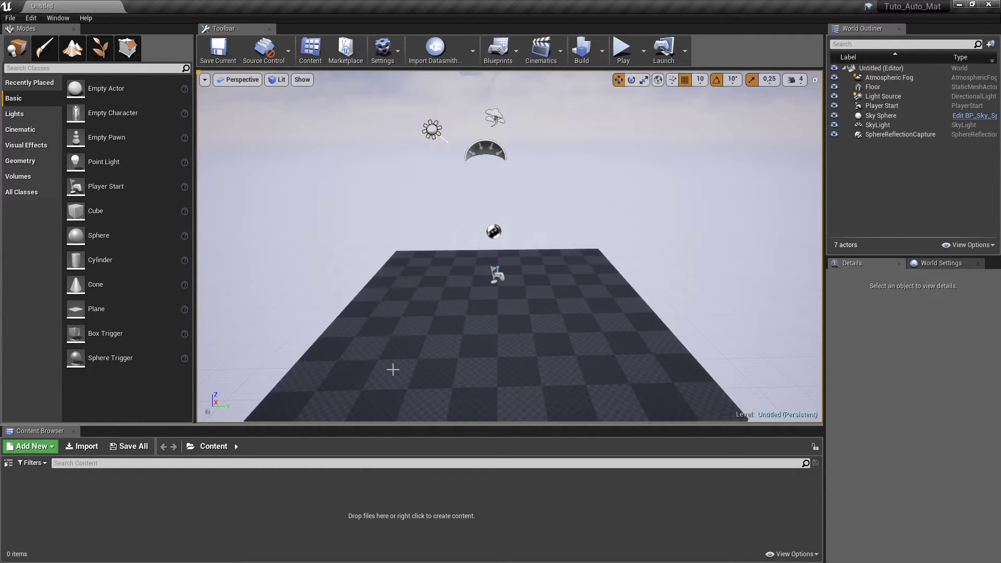
# Delete the Floor and create a landscape with a 15×15 Quads section size
pyautogui.click(541, 368)
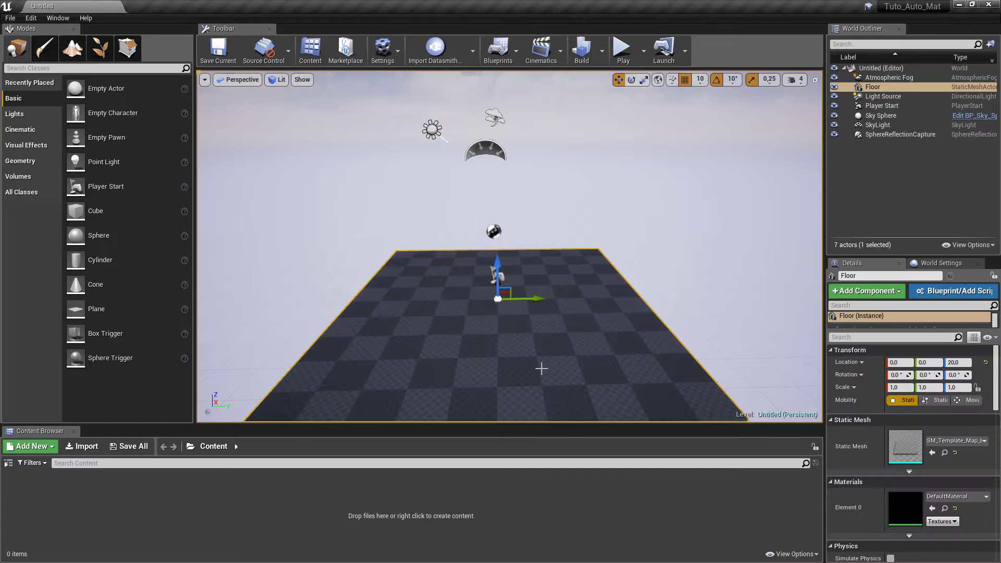
pyautogui.press('Delete')
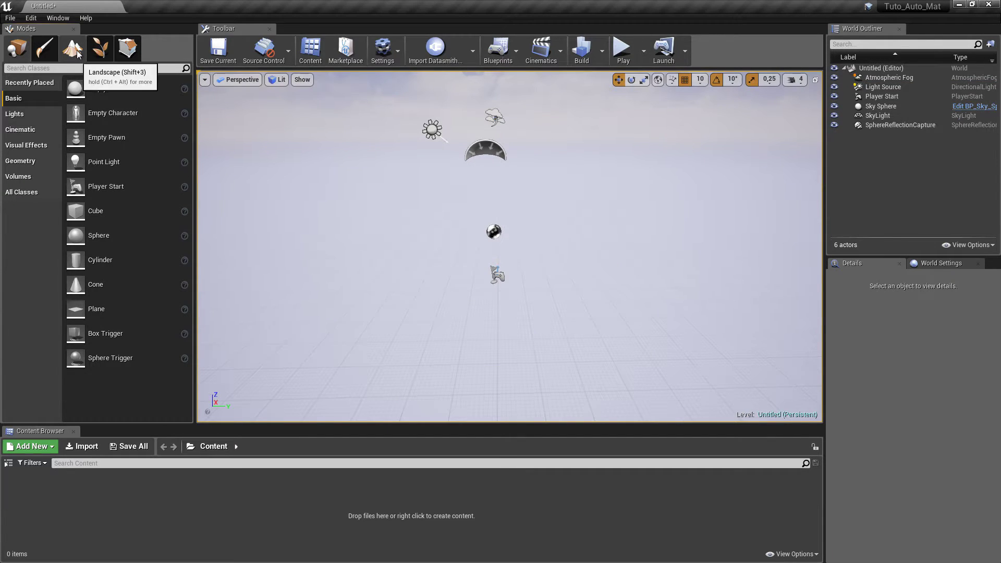
pyautogui.click(76, 58)
pyautogui.click(95, 241)
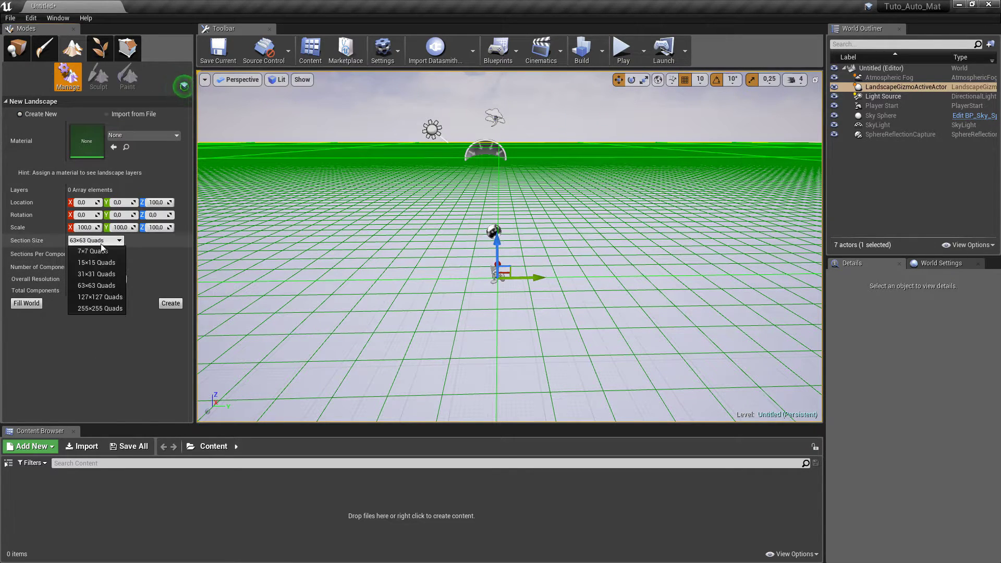
pyautogui.click(96, 262)
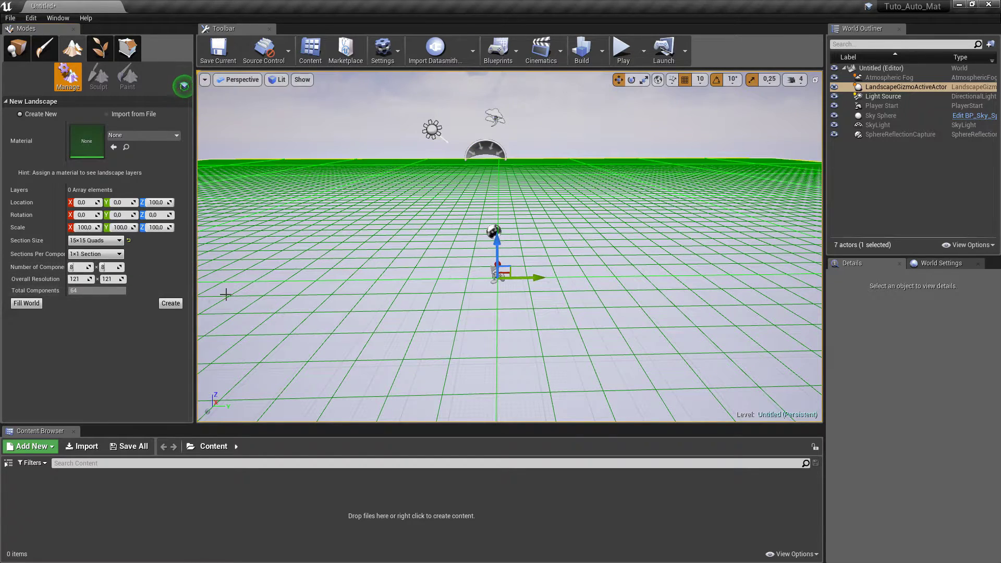
pyautogui.click(176, 303)
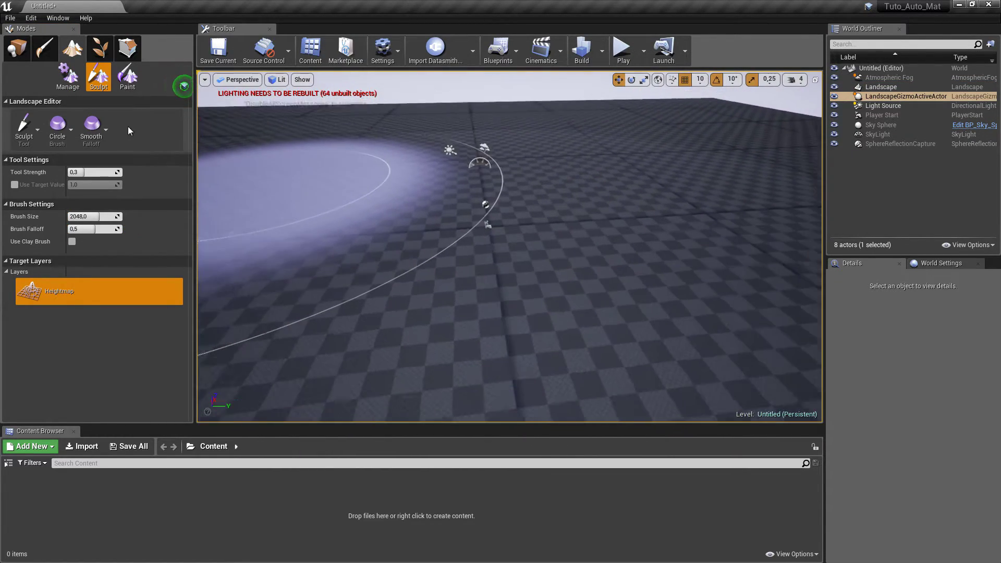
# With the Sculpt tool, raise a ridge across the landscape and along the far edge
pyautogui.click(127, 77)
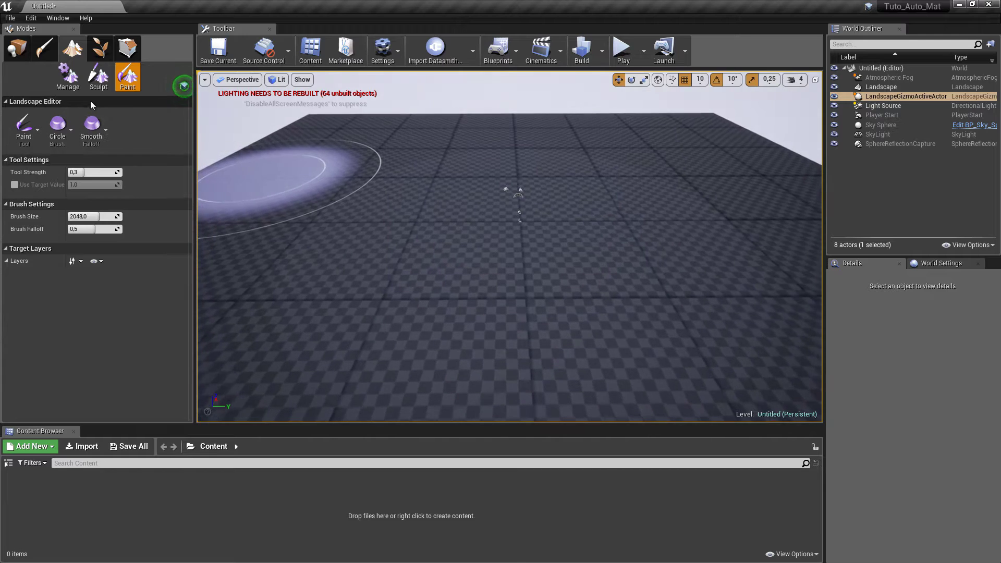
pyautogui.click(98, 77)
pyautogui.moveTo(250, 172); pyautogui.dragTo(680, 128)
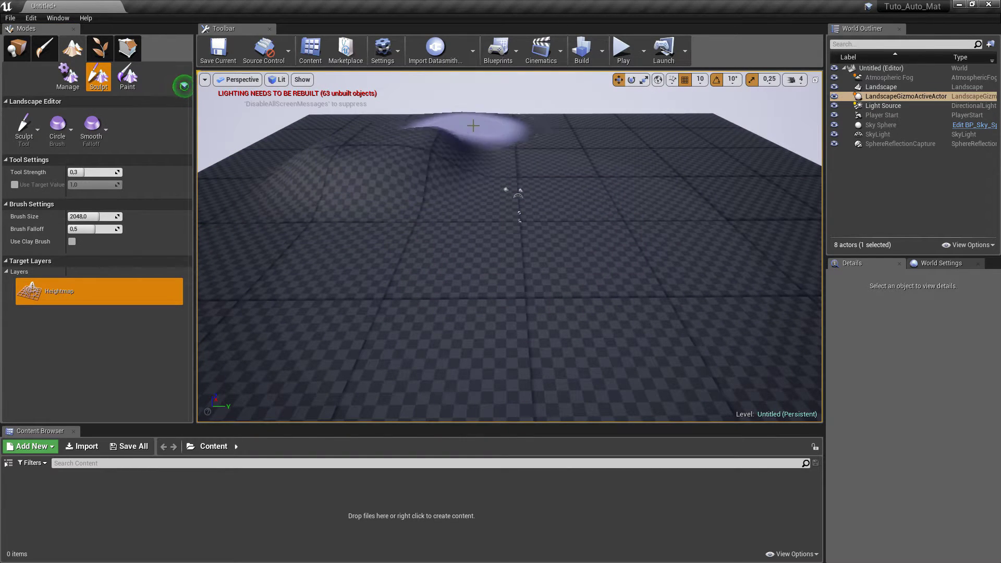
pyautogui.moveTo(480, 112)
pyautogui.mouseDown(button='right')
pyautogui.moveTo(469, 245)
pyautogui.moveTo(459, 167)
pyautogui.mouseUp(button='right')
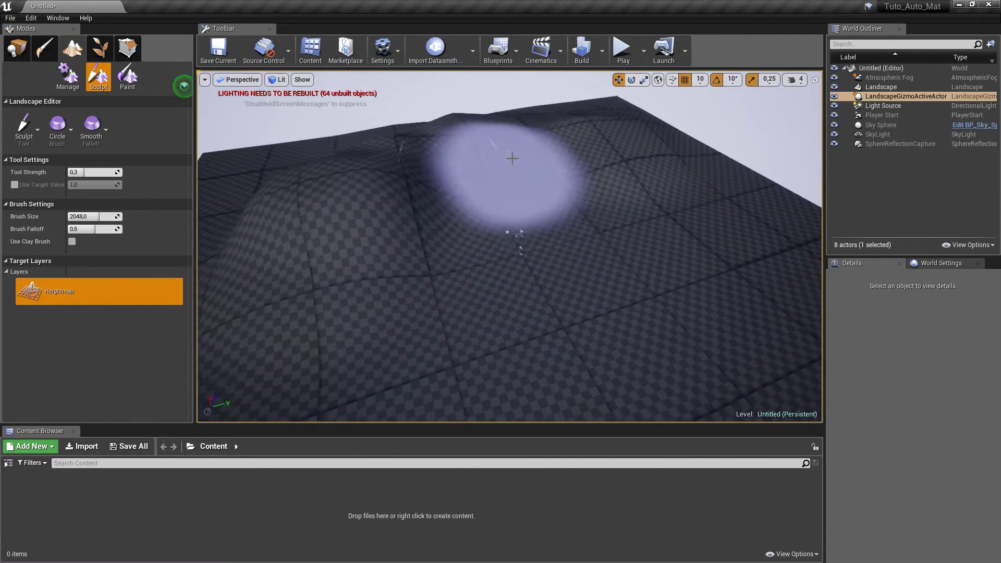
pyautogui.moveTo(613, 111)
pyautogui.mouseDown()
pyautogui.moveTo(328, 145)
pyautogui.moveTo(366, 114)
pyautogui.moveTo(745, 178)
pyautogui.mouseUp()
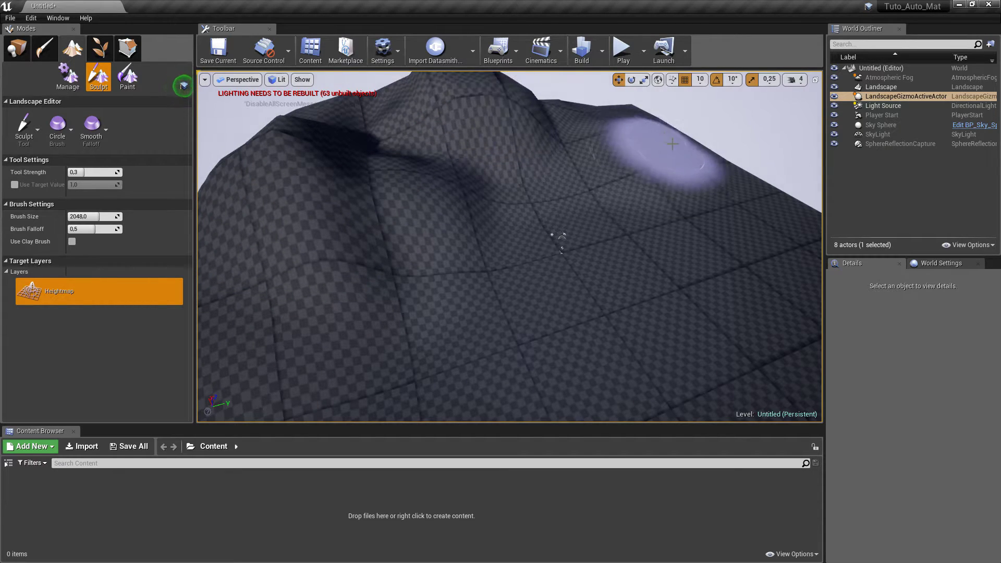
# Raise the left hill and ridge, then accept importing the new texture files
pyautogui.moveTo(746, 179); pyautogui.dragTo(737, 179, button='right')
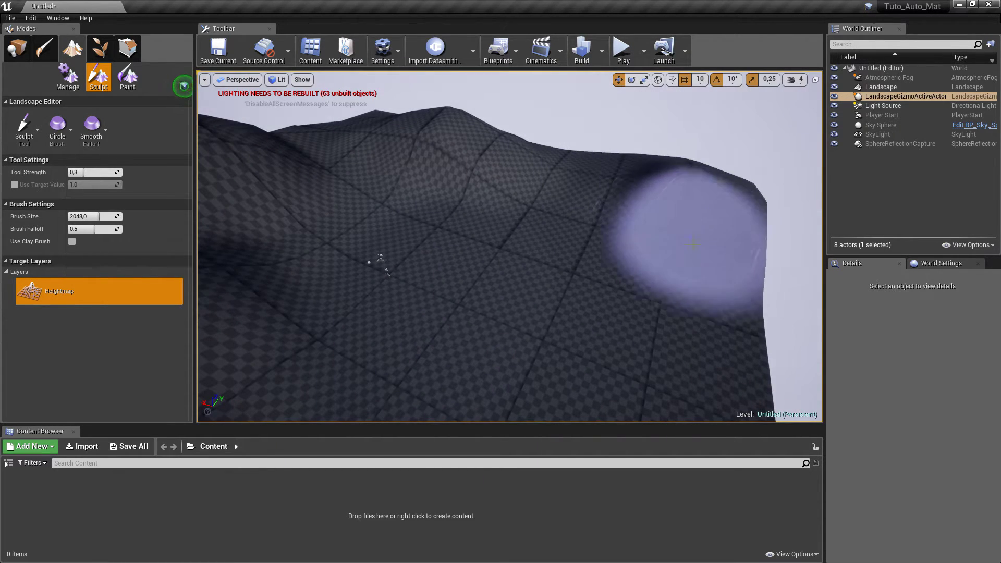
pyautogui.moveTo(685, 289); pyautogui.dragTo(635, 260, button='right')
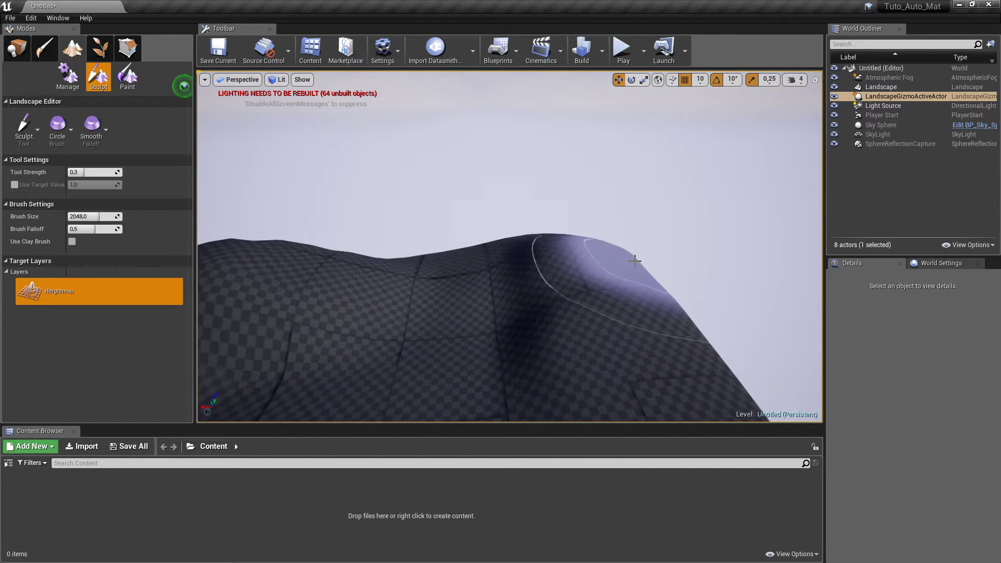
pyautogui.moveTo(632, 261); pyautogui.dragTo(529, 136, button='right')
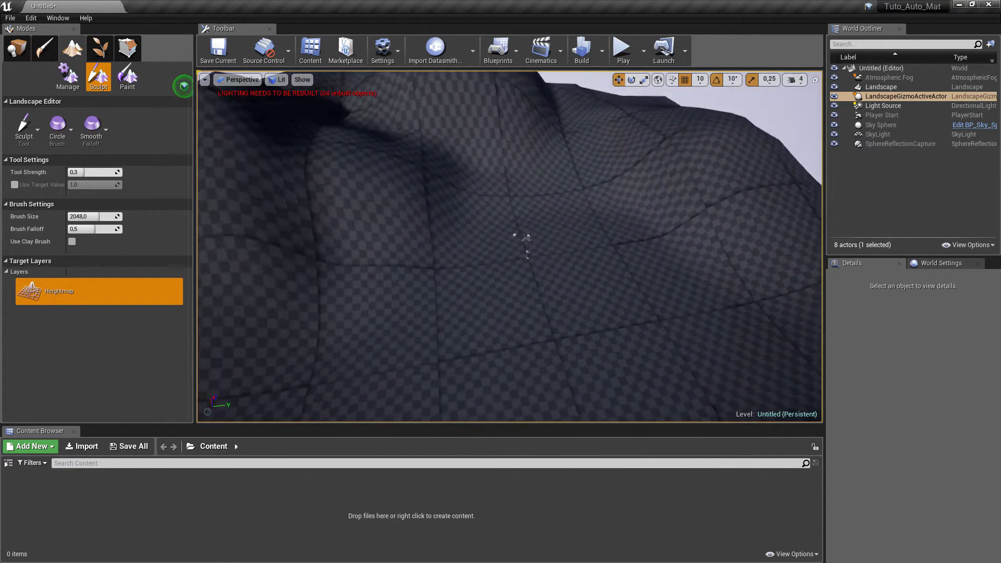
pyautogui.moveTo(529, 136); pyautogui.dragTo(587, 164)
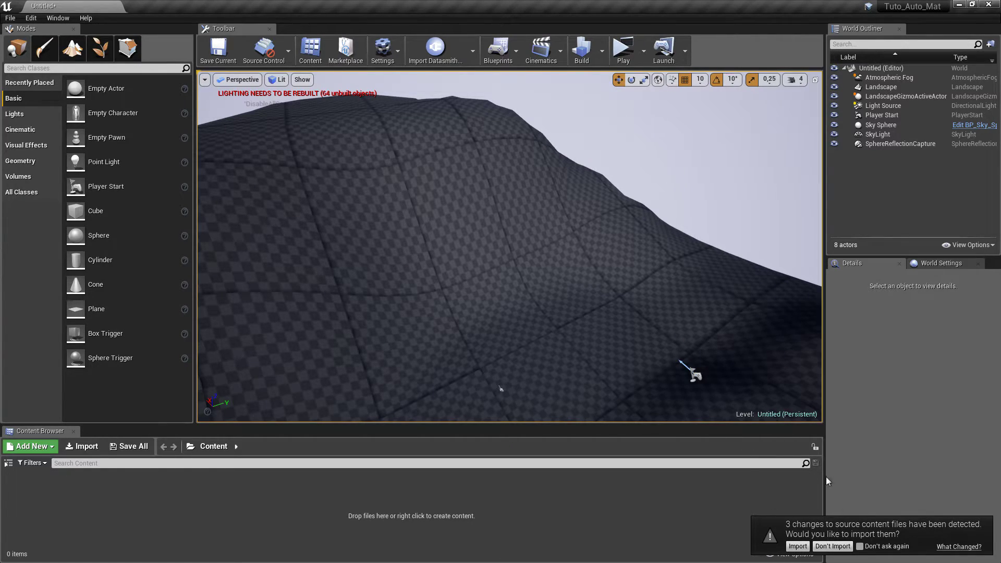
pyautogui.click(860, 546)
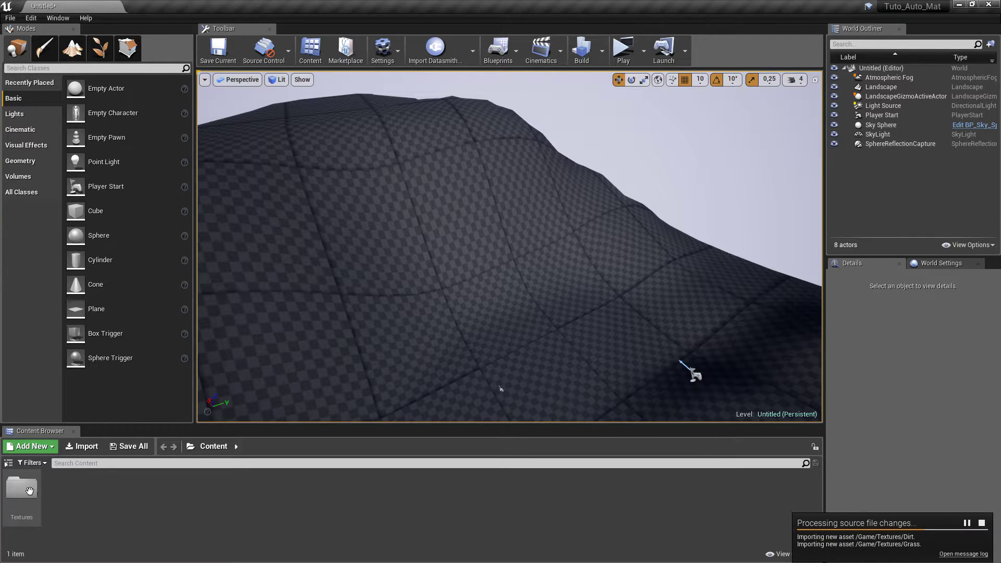
# Open the Textures folder, inspect the Dirt texture and select the Rock texture
pyautogui.doubleClick(29, 490)
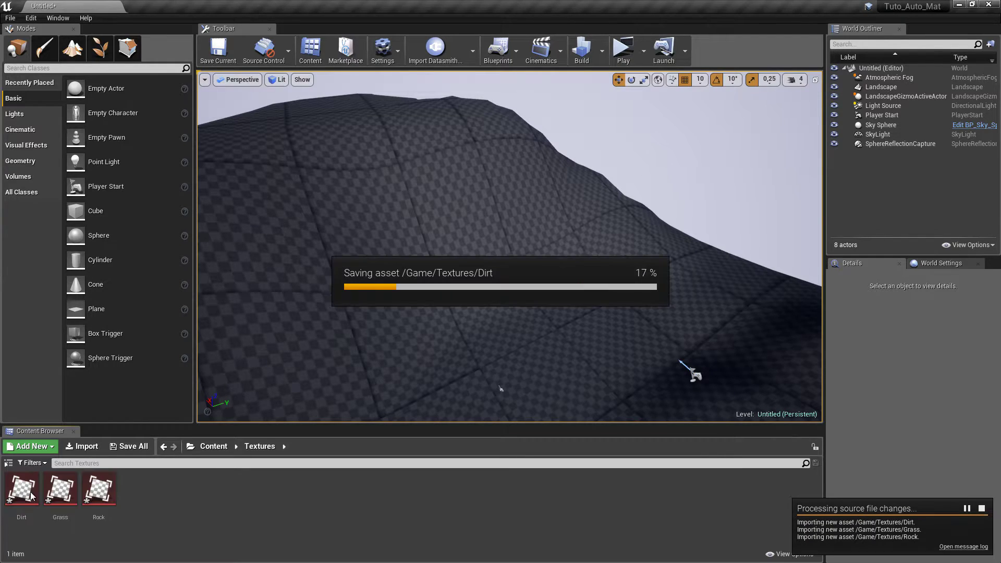
pyautogui.doubleClick(23, 488)
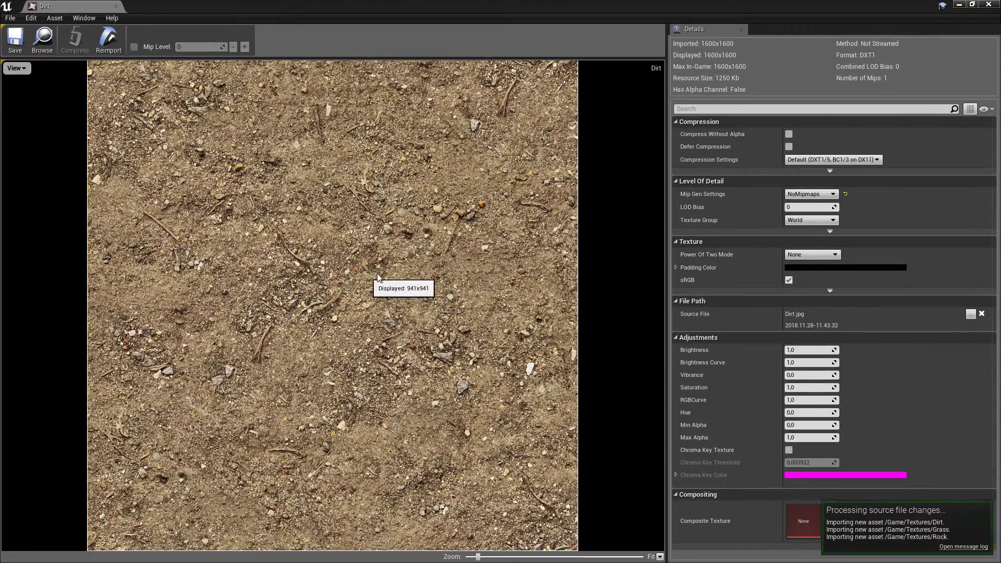
pyautogui.scroll(6, 520, 237)
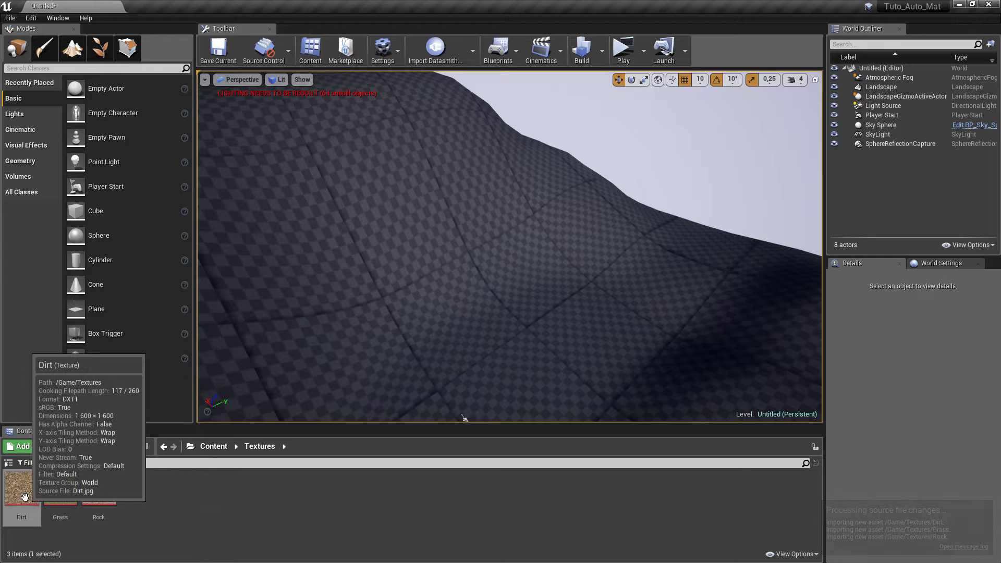
pyautogui.click(111, 494)
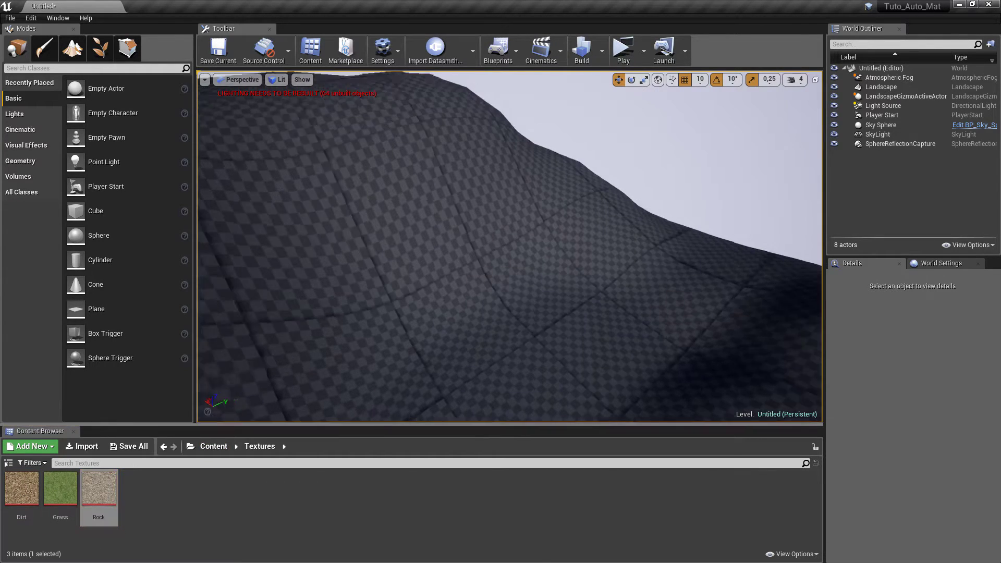
pyautogui.scroll(5, 370, 328)
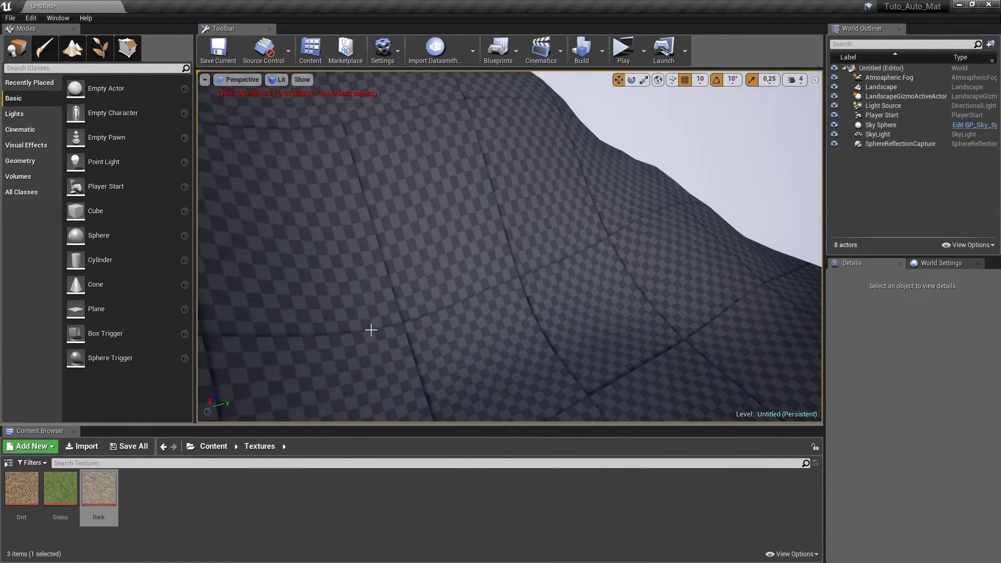
pyautogui.rightClick(292, 496)
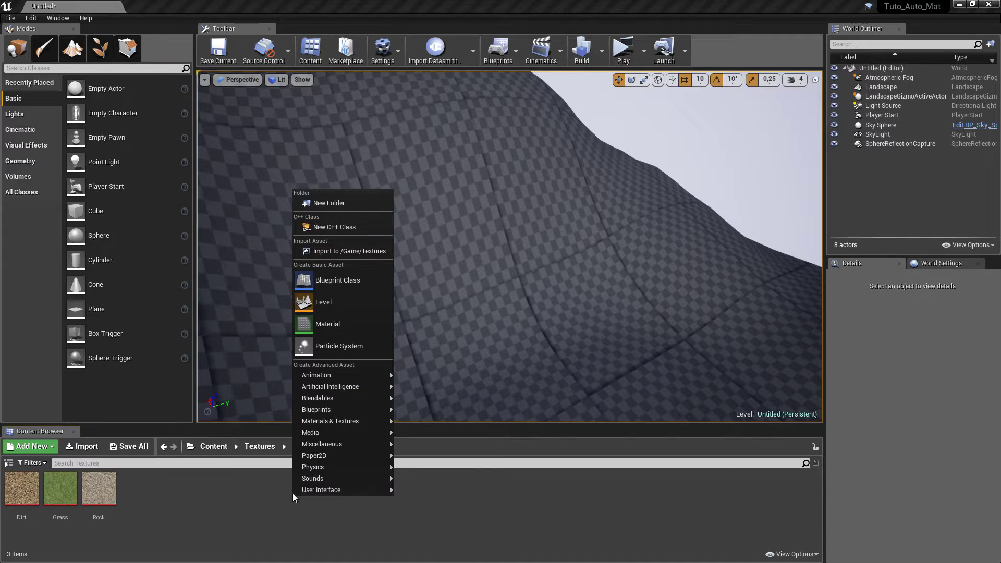
# Create a new material asset in the Textures folder named Auto_MAT
pyautogui.click(339, 329)
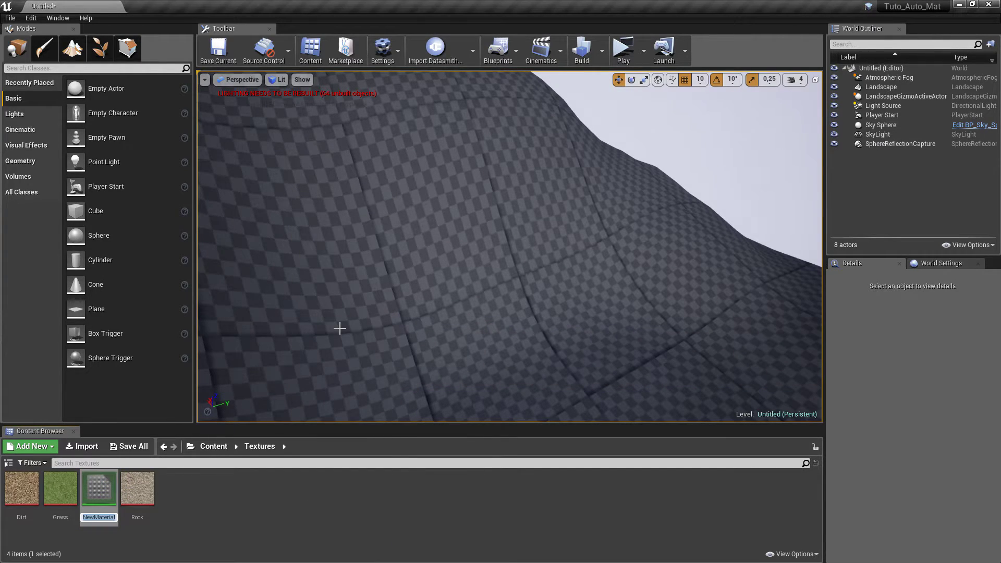
pyautogui.write('Auto_MAT_')
pyautogui.write('Auto')
pyautogui.write('_')
pyautogui.press('Return')
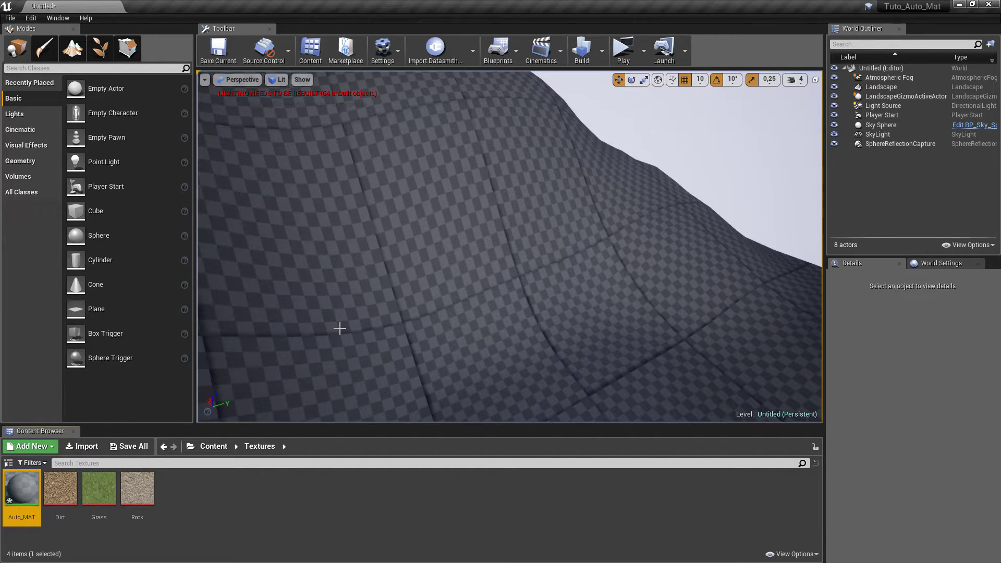
pyautogui.click(558, 305)
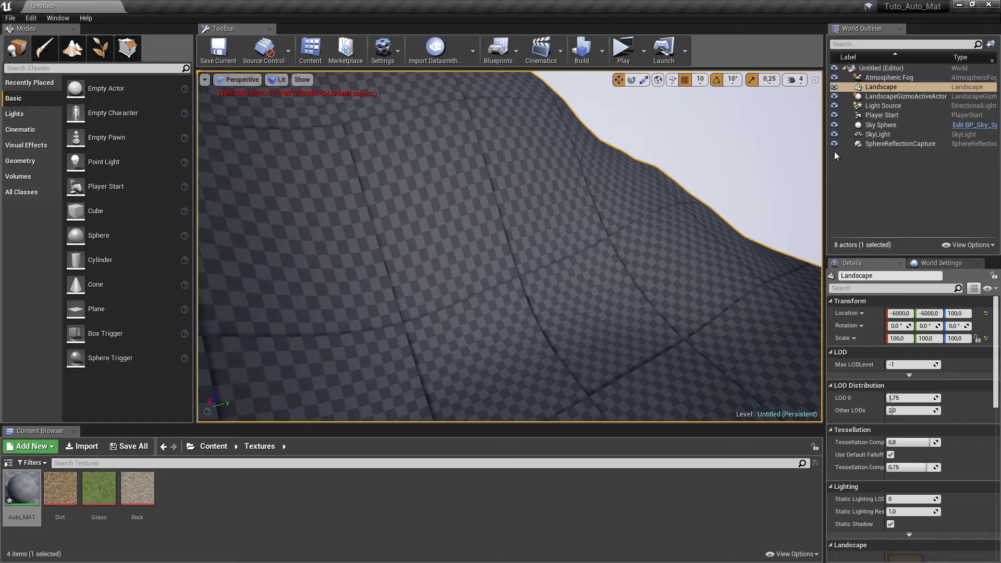
# Select the Landscape and drag Auto_MAT into its Landscape Material slot
pyautogui.click(886, 88)
pyautogui.scroll(-5, 896, 417)
pyautogui.scroll(-2, 895, 417)
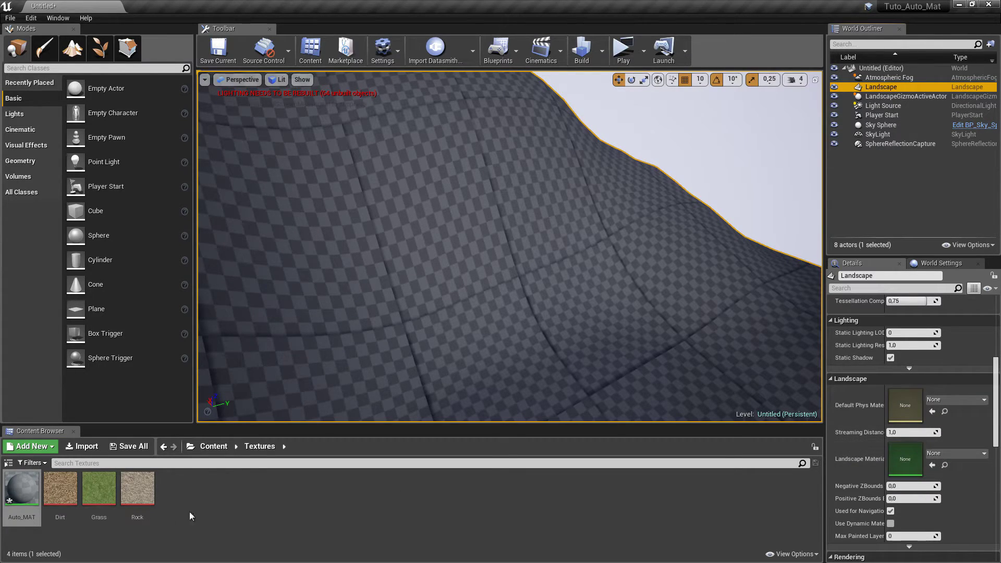
pyautogui.moveTo(21, 488)
pyautogui.mouseDown()
pyautogui.moveTo(633, 511)
pyautogui.moveTo(910, 459)
pyautogui.mouseUp()
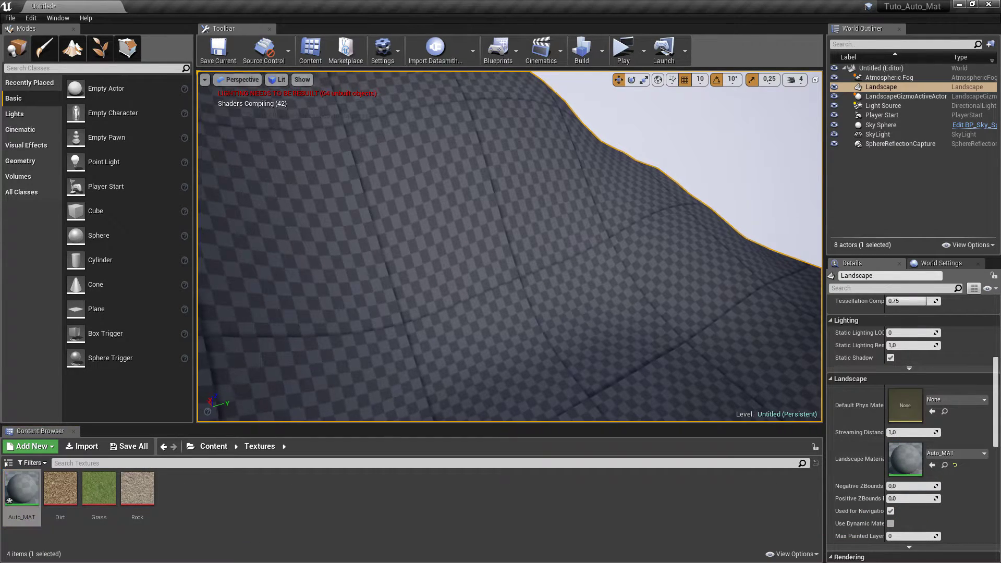
pyautogui.moveTo(574, 309); pyautogui.dragTo(574, 309, button='right')
pyautogui.doubleClick(33, 493)
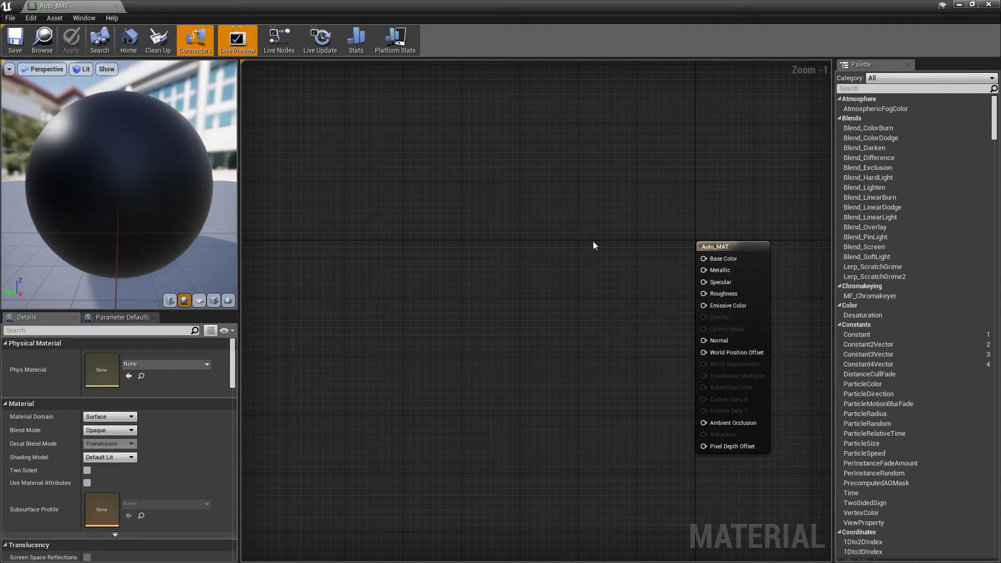
# Restore the material editor to see the landscape rendering black, then maximize it again
pyautogui.scroll(1, 670, 314)
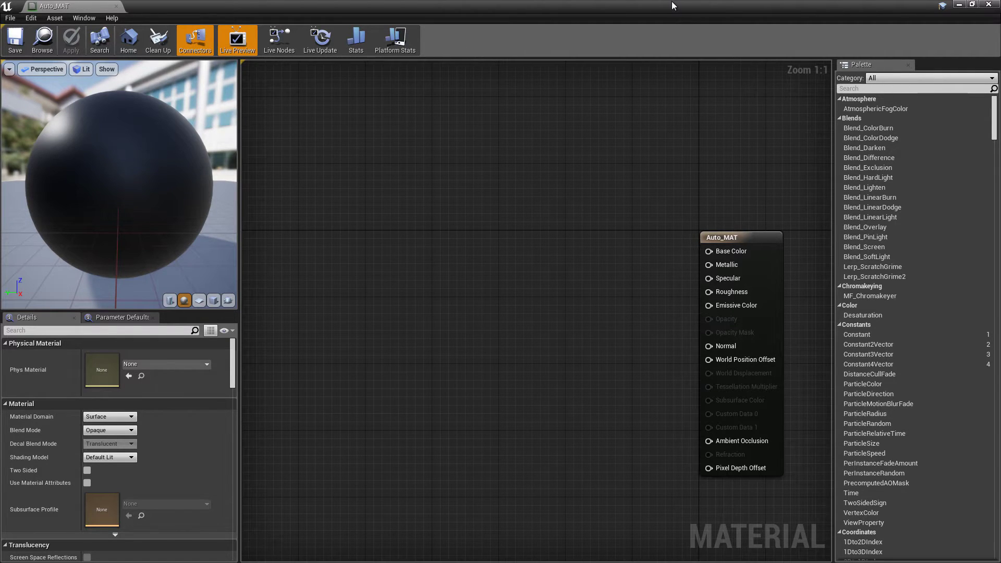
pyautogui.moveTo(677, 4); pyautogui.dragTo(597, 261)
pyautogui.moveTo(493, 236); pyautogui.dragTo(469, 236, button='right')
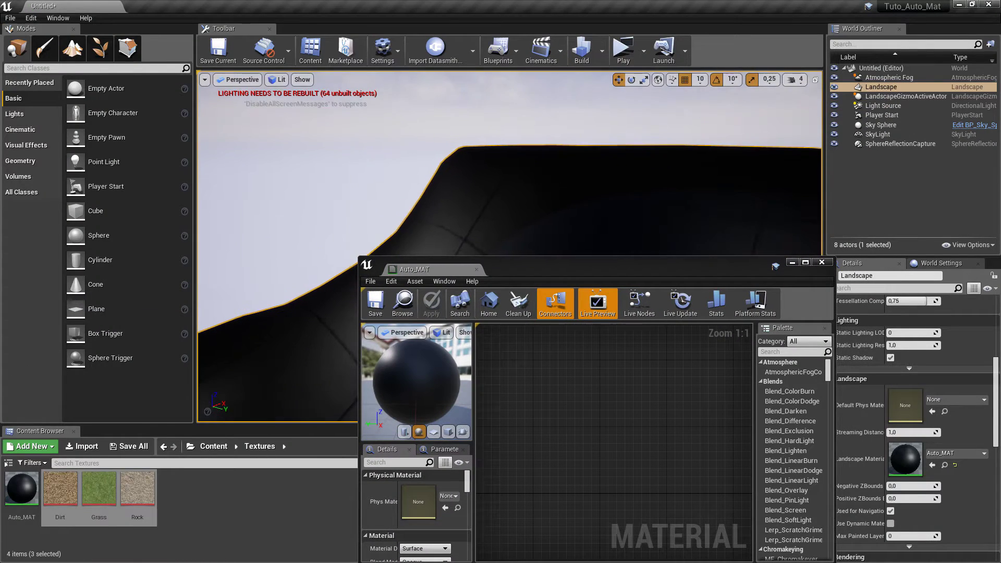
pyautogui.doubleClick(577, 275)
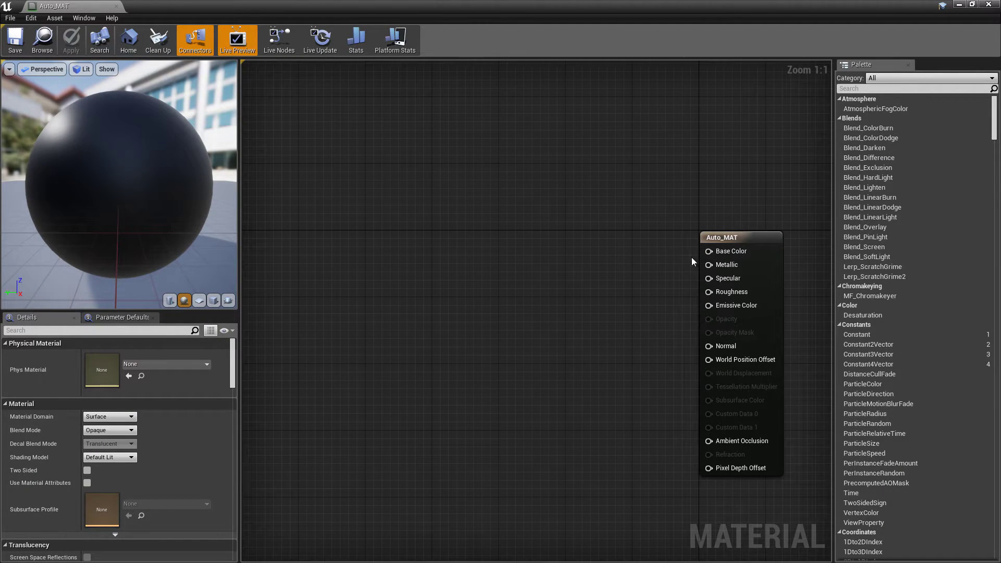
pyautogui.moveTo(709, 251); pyautogui.dragTo(593, 258)
# Add a LandscapeLayerBlend node on Base Color with one layer named AutoMat
pyautogui.write('layer blend')
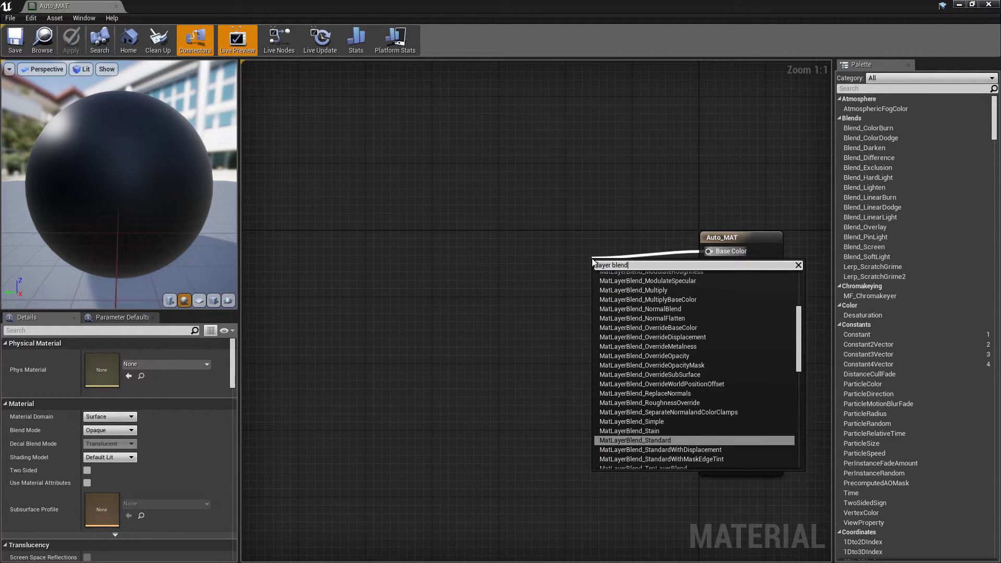
pyautogui.click(639, 287)
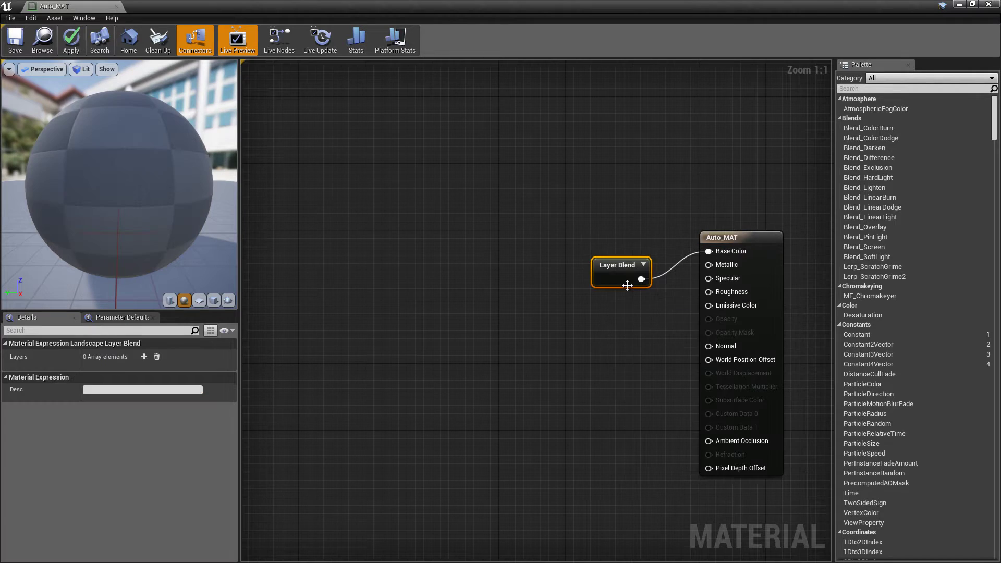
pyautogui.moveTo(614, 269); pyautogui.dragTo(555, 243)
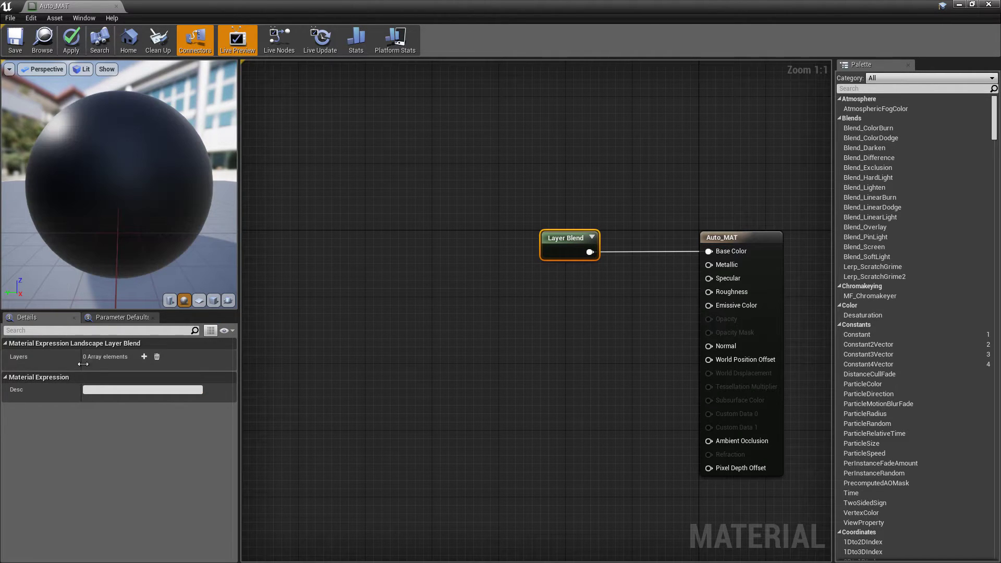
pyautogui.click(144, 356)
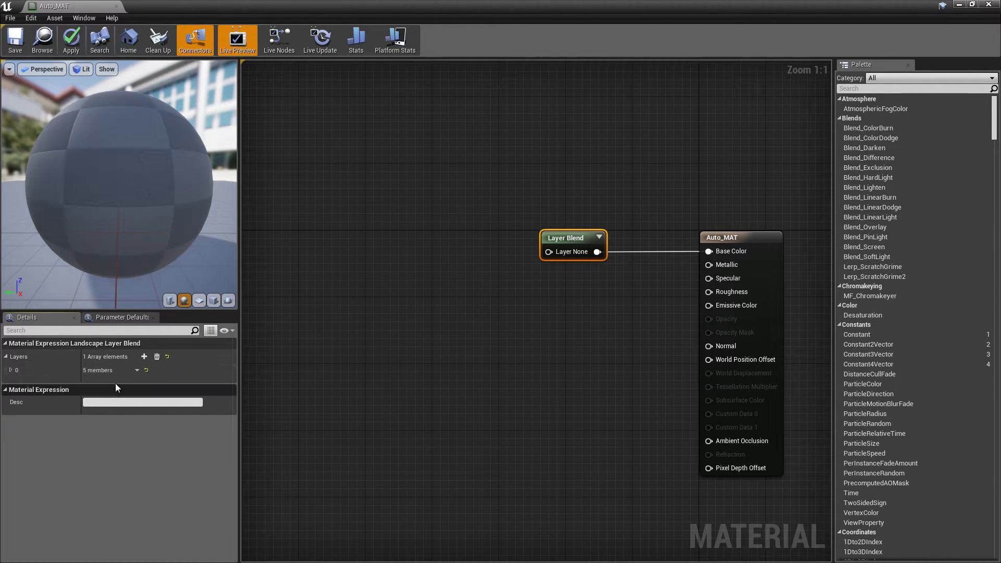
pyautogui.click(11, 370)
pyautogui.click(105, 383)
pyautogui.write('AutoMat')
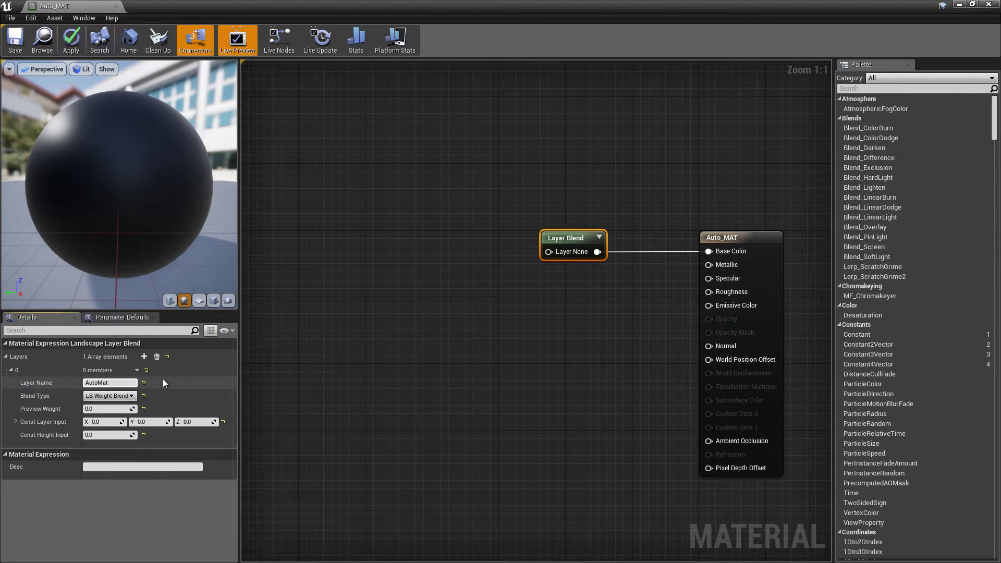
pyautogui.press('Return')
# Reposition the graph view and pull a new connection from the AutoMat layer input
pyautogui.click(245, 377)
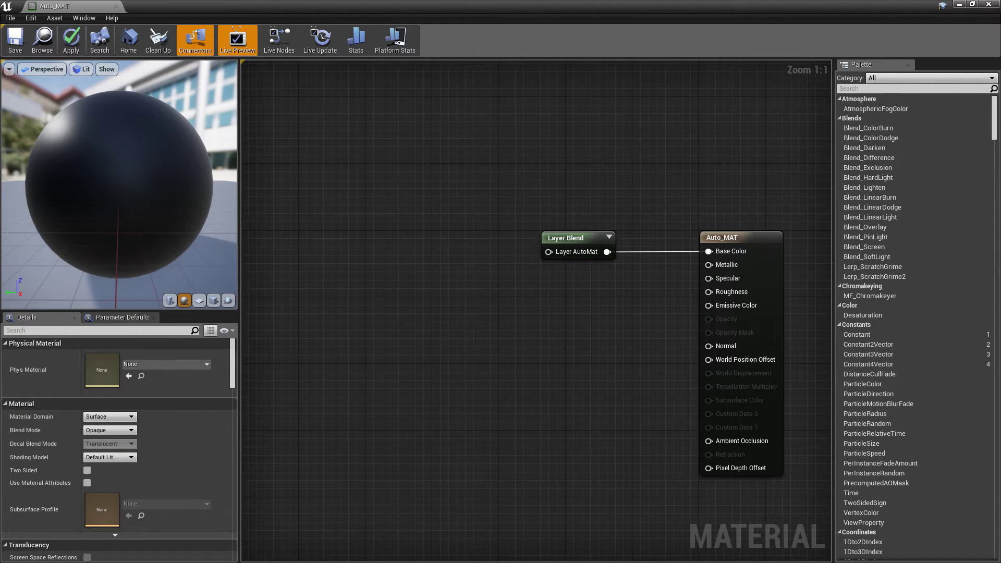
pyautogui.moveTo(471, 283); pyautogui.dragTo(576, 253, button='right')
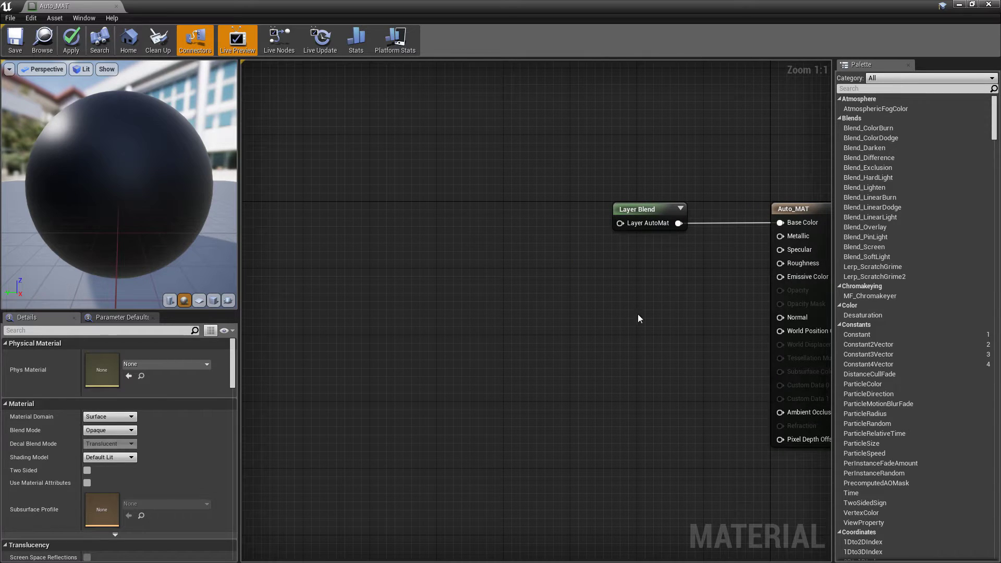
pyautogui.moveTo(664, 313); pyautogui.dragTo(640, 229)
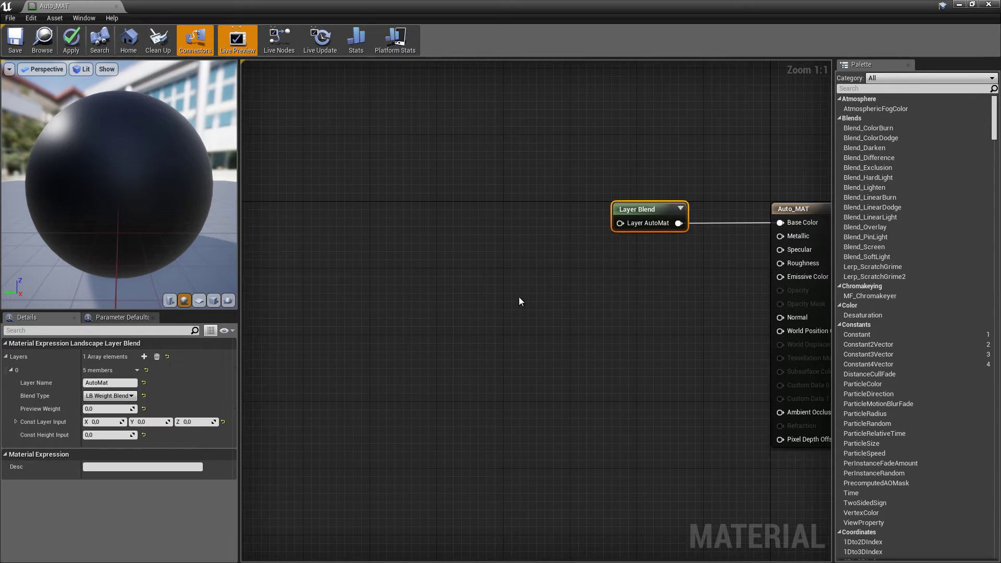
pyautogui.click(485, 266)
pyautogui.moveTo(616, 247); pyautogui.dragTo(680, 248, button='right')
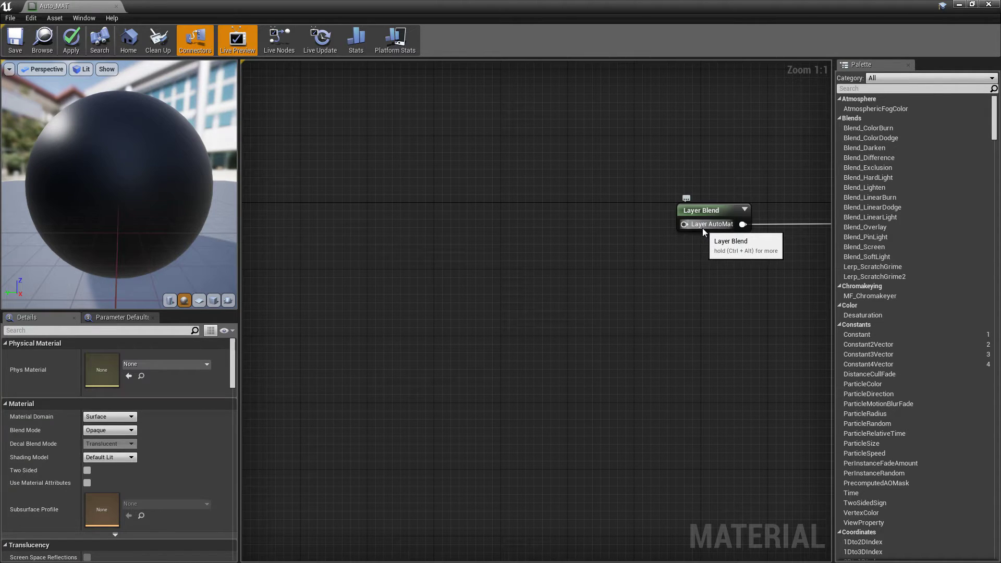
pyautogui.moveTo(700, 224); pyautogui.dragTo(559, 232)
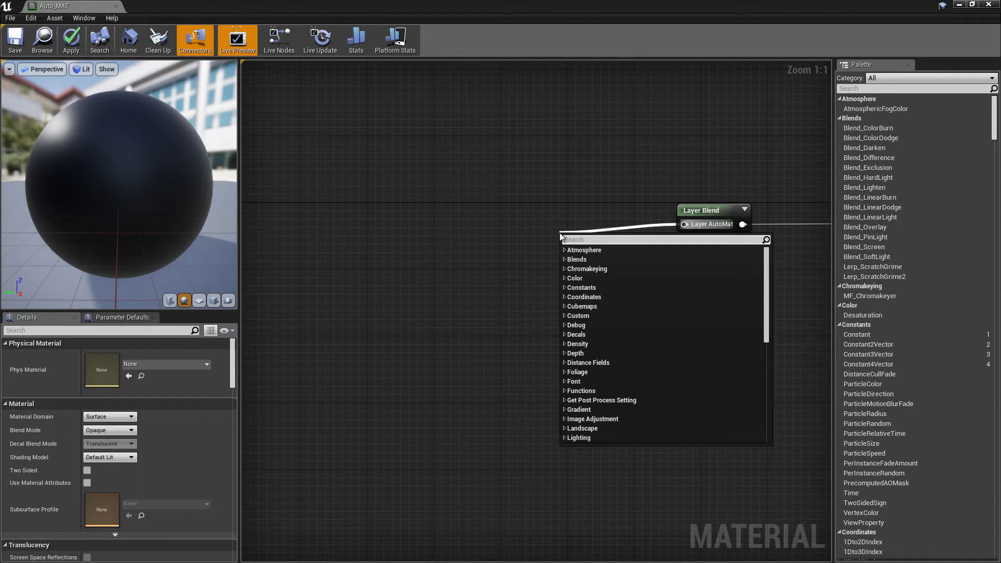
# Feed the AutoMat layer from a MatLayerBlend_Standard node and un-maximize the material editor
pyautogui.write('matlaye')
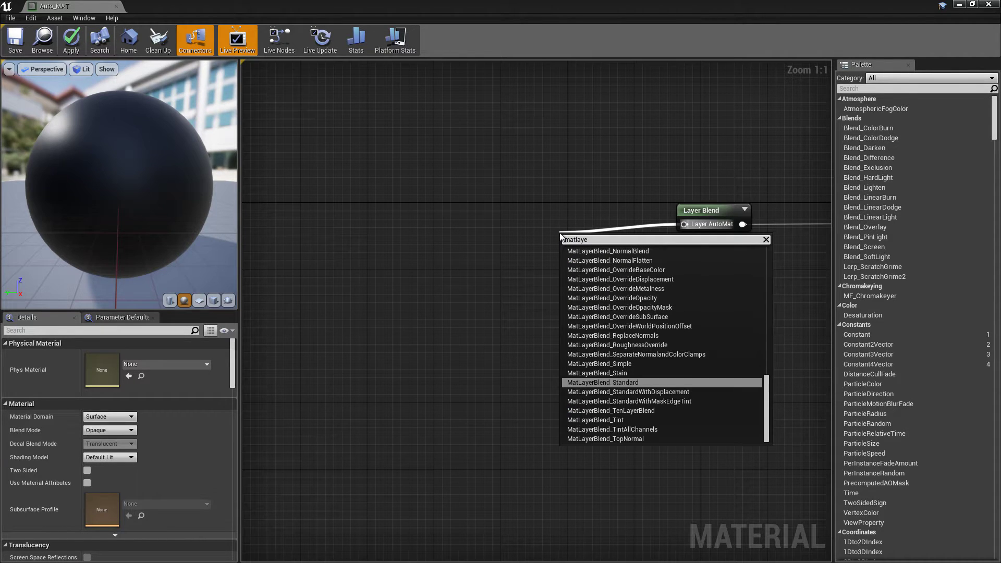
pyautogui.click(626, 380)
pyautogui.moveTo(656, 279); pyautogui.dragTo(573, 252)
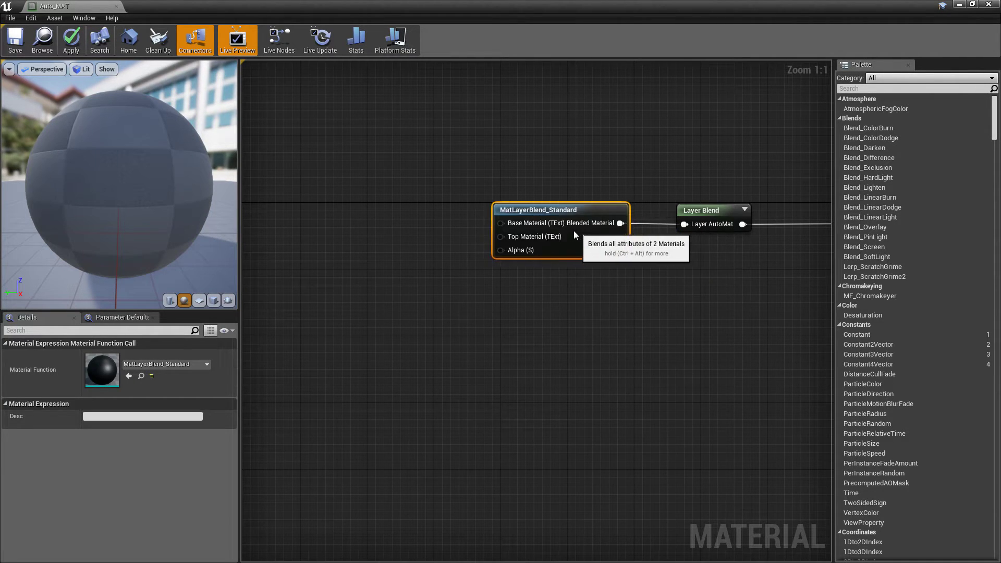
pyautogui.moveTo(534, 286); pyautogui.dragTo(728, 390, button='right')
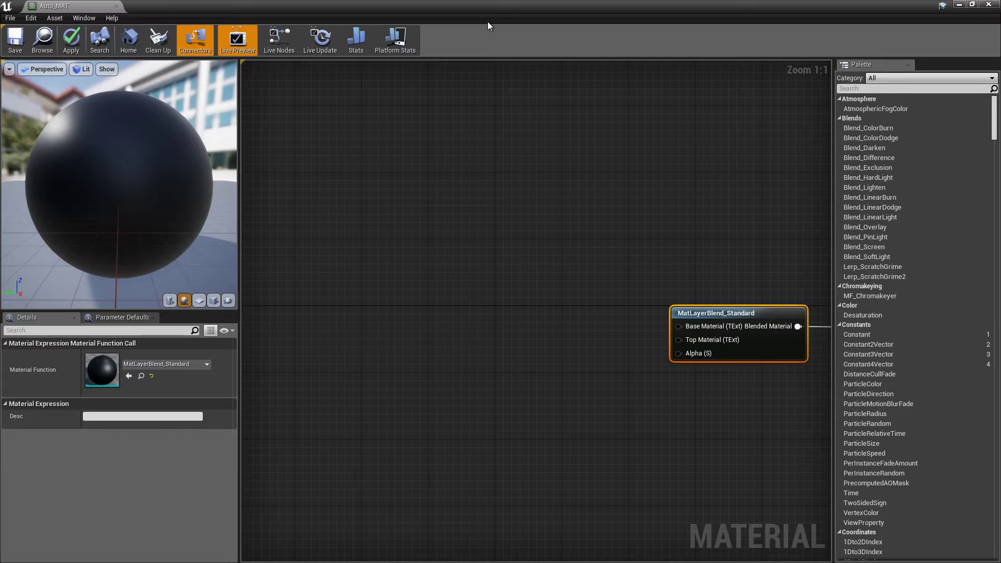
pyautogui.doubleClick(488, 21)
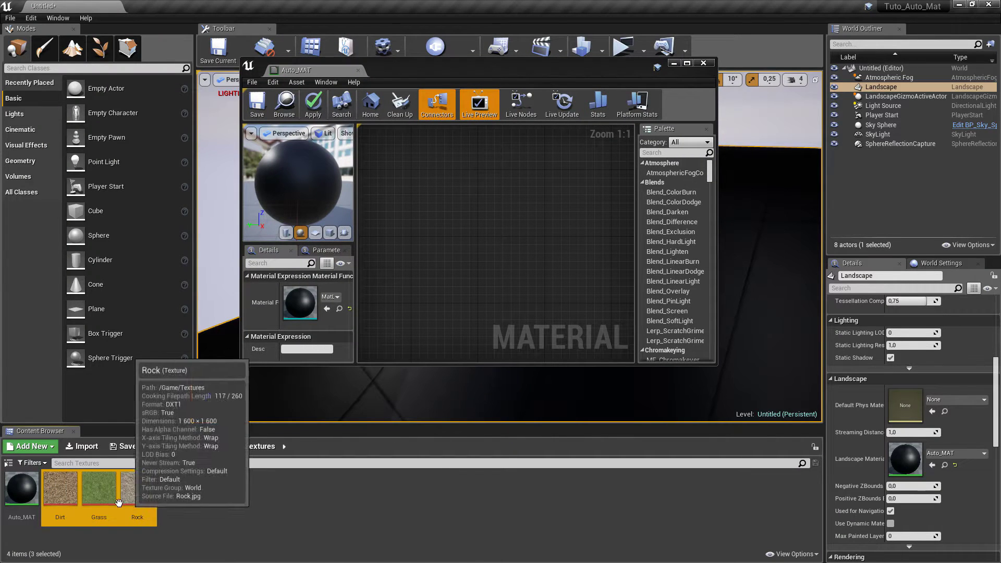
# Drag the Dirt, Grass and Rock textures into the graph and arrange their Texture Sample nodes
pyautogui.moveTo(125, 502); pyautogui.dragTo(460, 177)
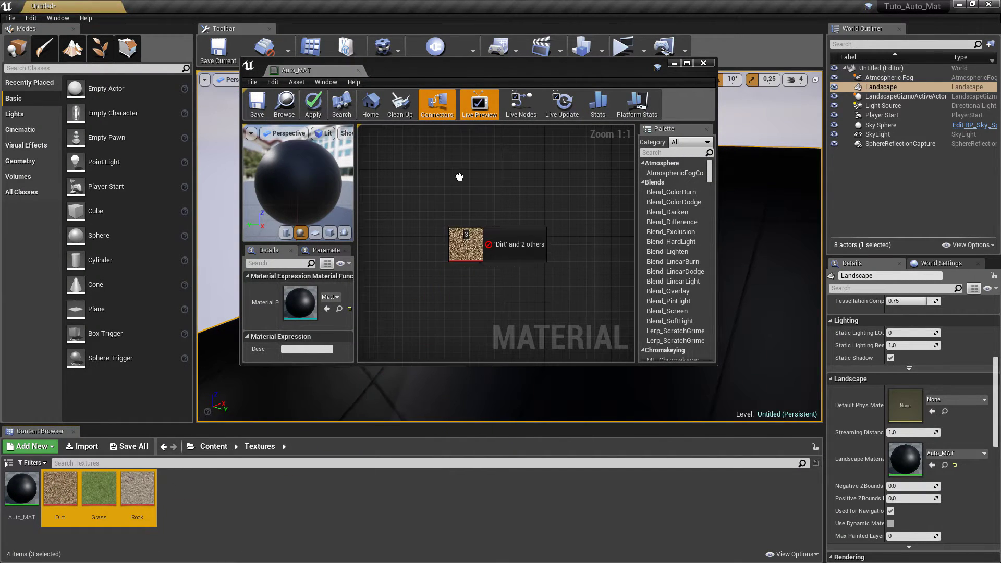
pyautogui.doubleClick(501, 65)
pyautogui.moveTo(386, 250)
pyautogui.mouseDown()
pyautogui.moveTo(553, 187)
pyautogui.moveTo(422, 250)
pyautogui.moveTo(390, 192)
pyautogui.moveTo(363, 214)
pyautogui.mouseUp()
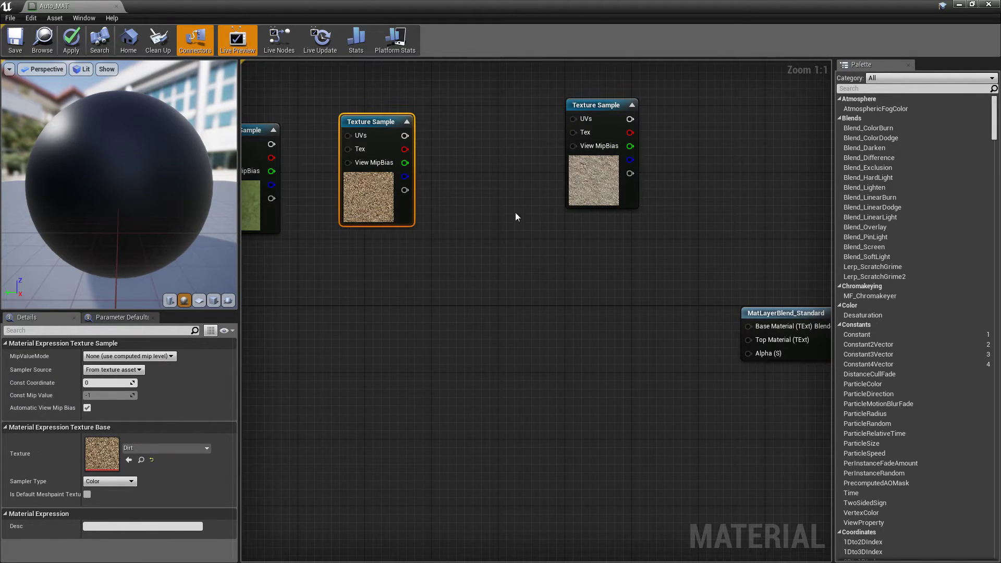
pyautogui.moveTo(553, 206); pyautogui.dragTo(443, 222)
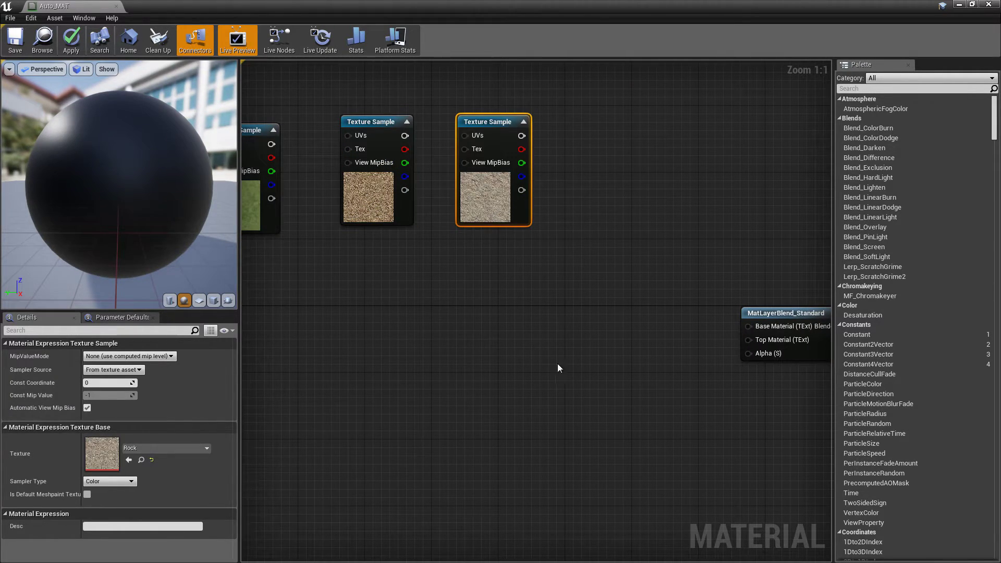
pyautogui.press('Home')
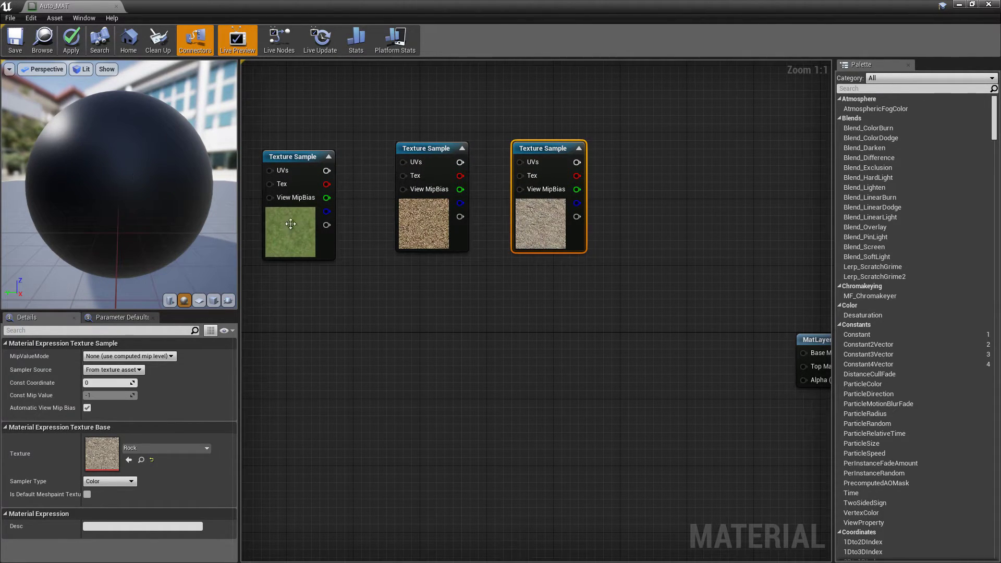
pyautogui.click(437, 192)
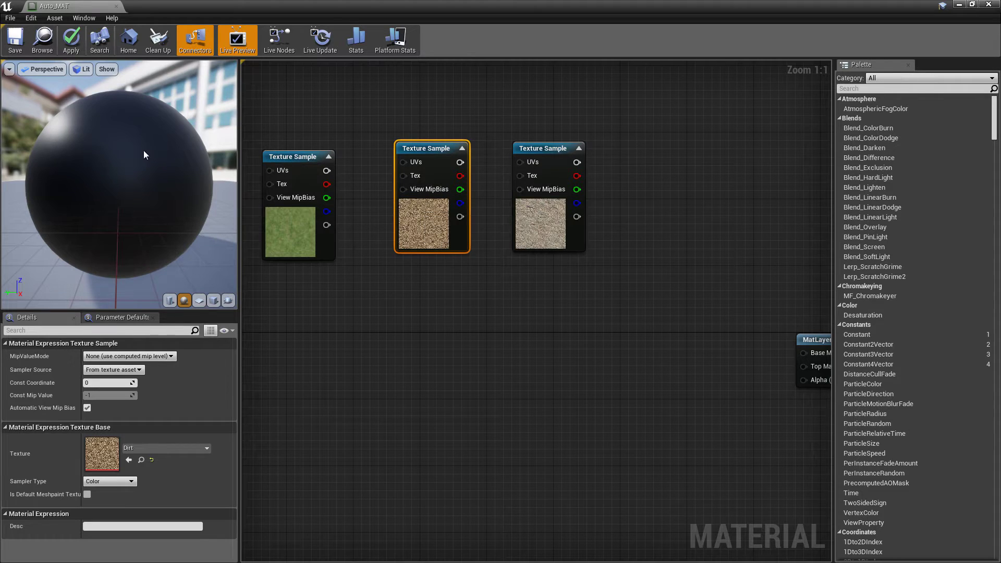
pyautogui.click(398, 199)
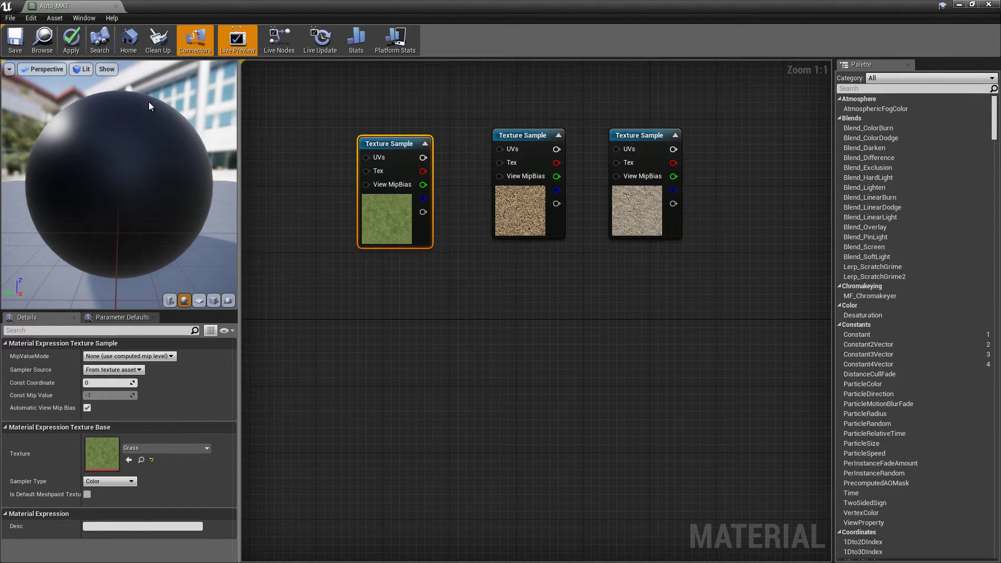
pyautogui.click(467, 264)
pyautogui.scroll(-1, 471, 264)
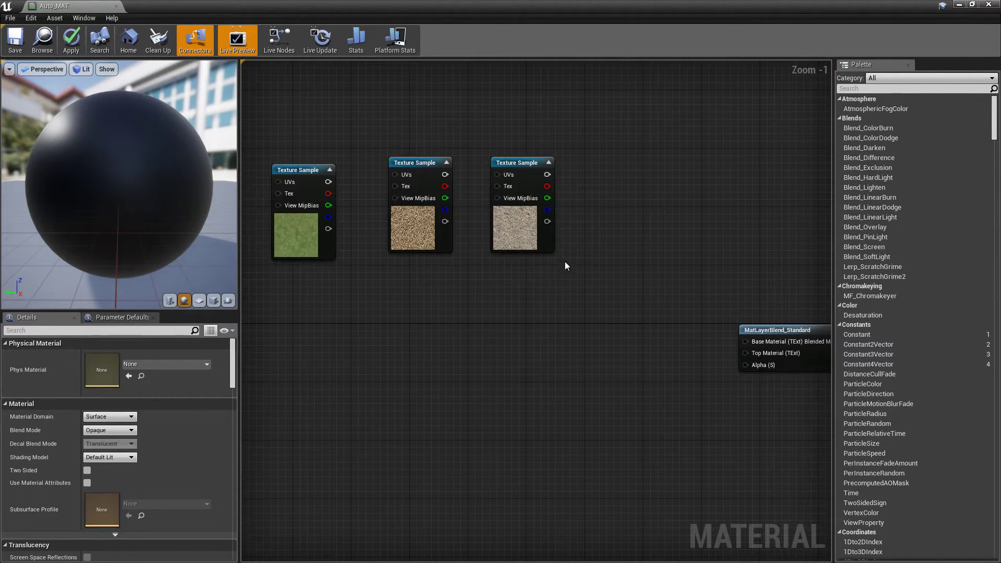
# Add a MakeMaterialAttributes node beside the Rock texture sample
pyautogui.moveTo(564, 262); pyautogui.dragTo(533, 283, button='right')
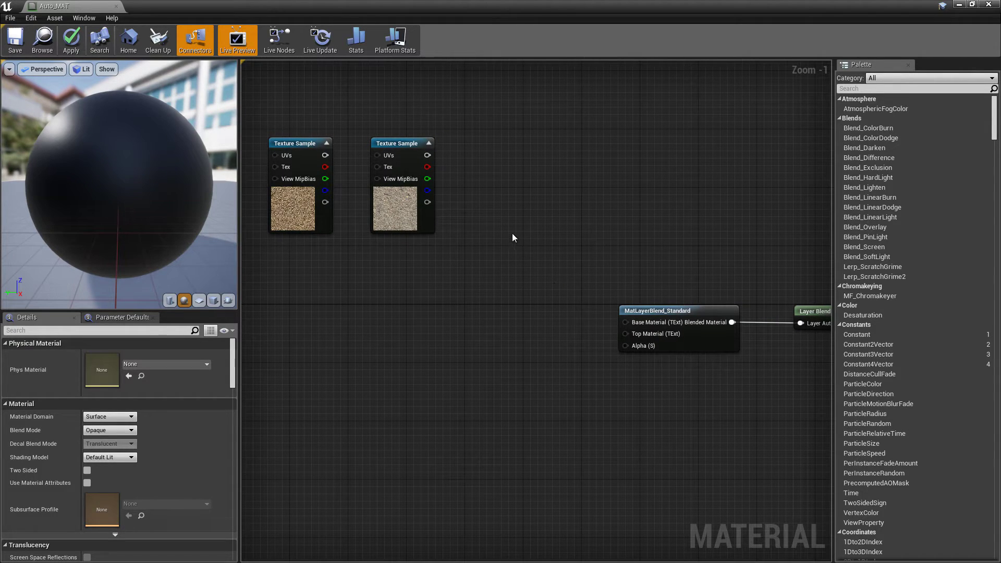
pyautogui.moveTo(427, 155); pyautogui.dragTo(638, 330)
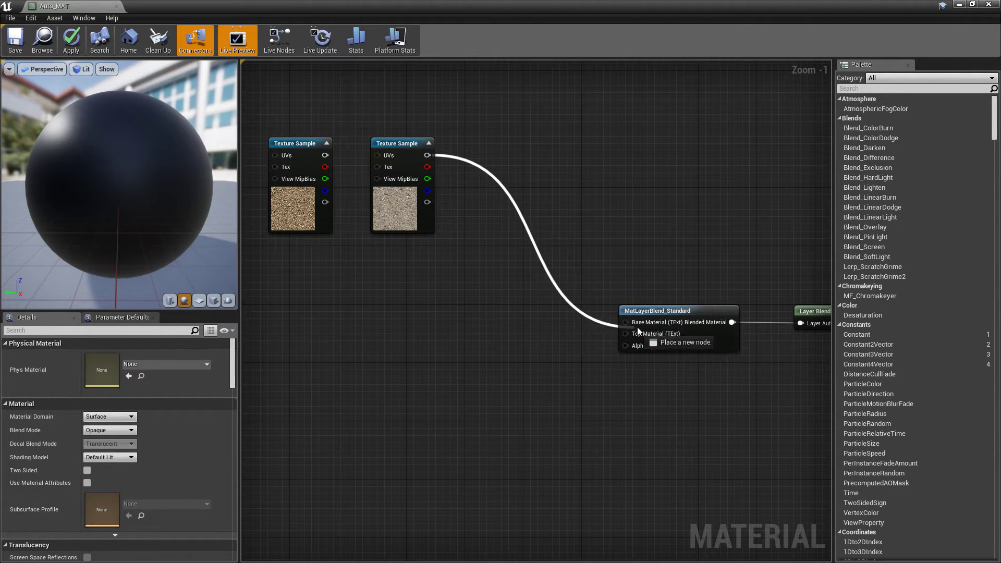
pyautogui.moveTo(638, 331); pyautogui.dragTo(634, 324)
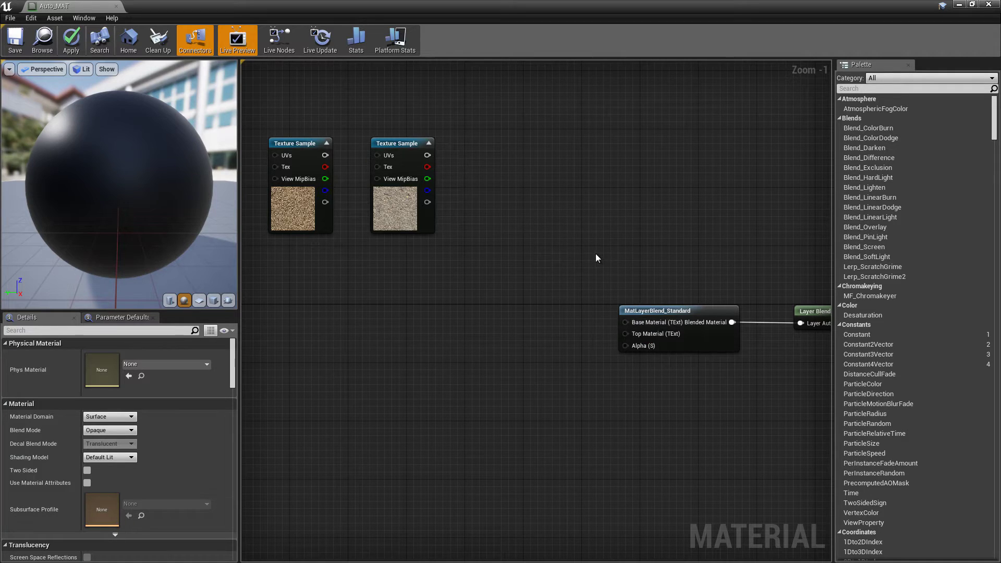
pyautogui.rightClick(470, 138)
pyautogui.write('m')
pyautogui.press('Up')
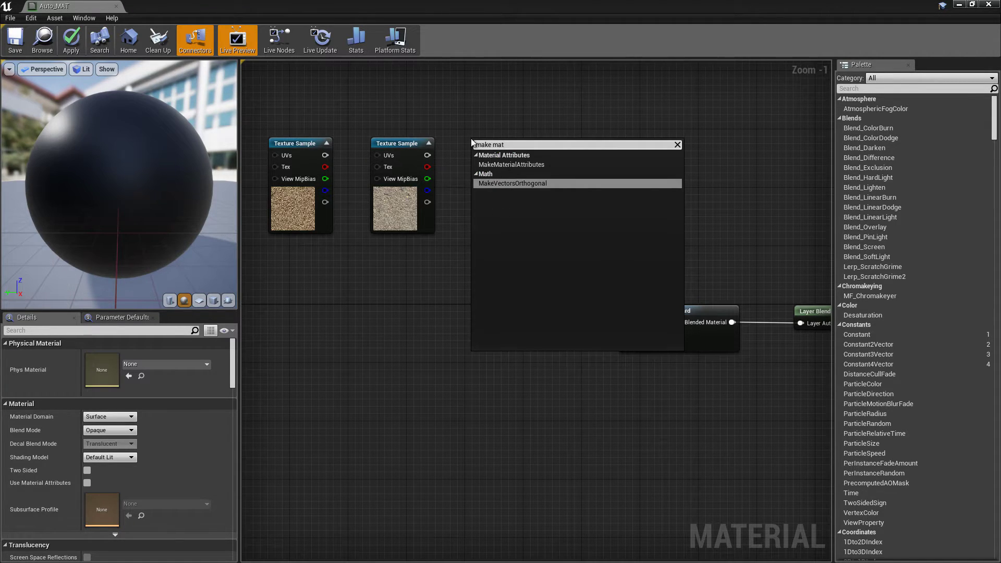
pyautogui.press('Return')
pyautogui.moveTo(533, 210); pyautogui.dragTo(535, 191)
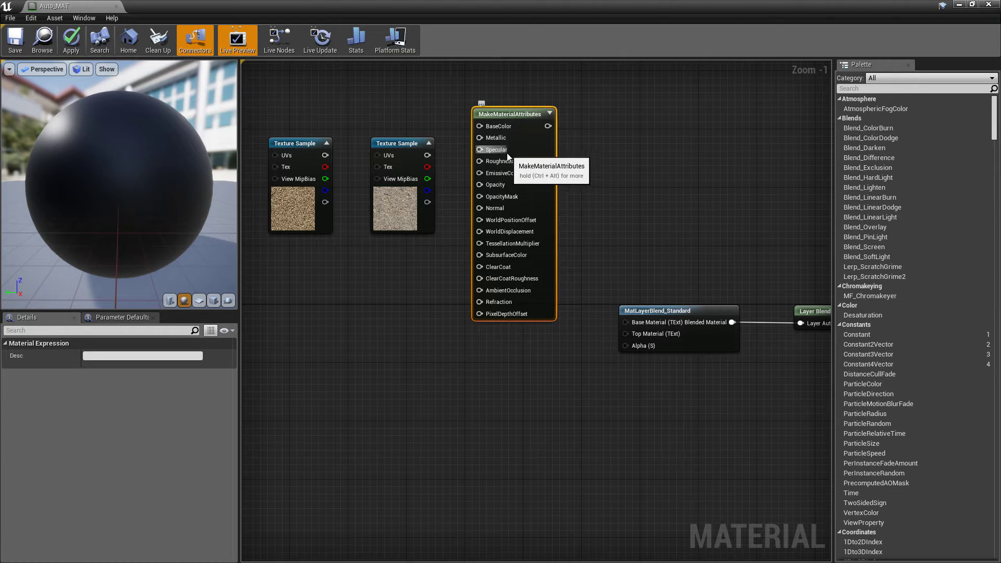
# Wire Rock RGB to BaseColor and MakeMaterialAttributes into Base Material, then copy the blend node
pyautogui.moveTo(414, 193); pyautogui.dragTo(414, 171)
pyautogui.moveTo(428, 134); pyautogui.dragTo(479, 126)
pyautogui.moveTo(545, 146); pyautogui.dragTo(639, 322)
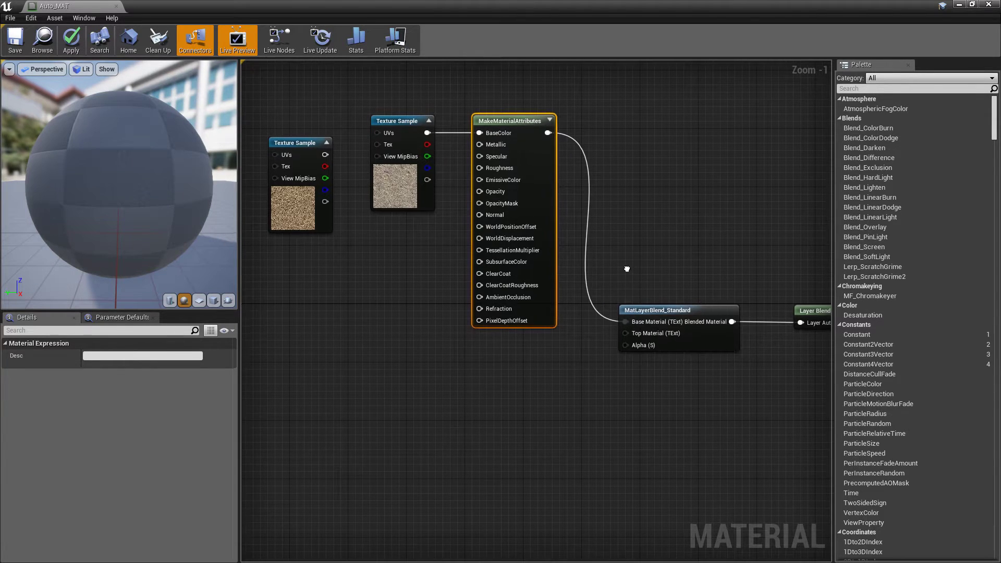
pyautogui.scroll(1, 639, 321)
pyautogui.moveTo(639, 321); pyautogui.dragTo(528, 276, button='right')
pyautogui.scroll(-1, 527, 276)
pyautogui.scroll(-1, 593, 259)
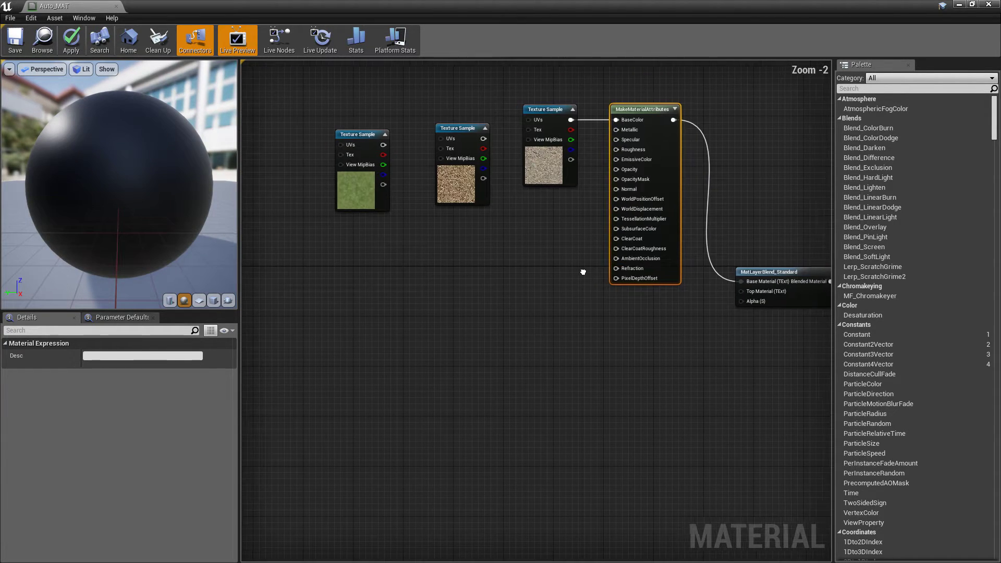
pyautogui.click(780, 282)
pyautogui.hotkey('ctrl', 'c')
# Paste a second MatLayerBlend_Standard node, shift the Grass and Dirt textures left, and add two MakeMaterialAttributes copies
pyautogui.hotkey('ctrl', 'v')
pyautogui.moveTo(491, 335); pyautogui.dragTo(491, 320)
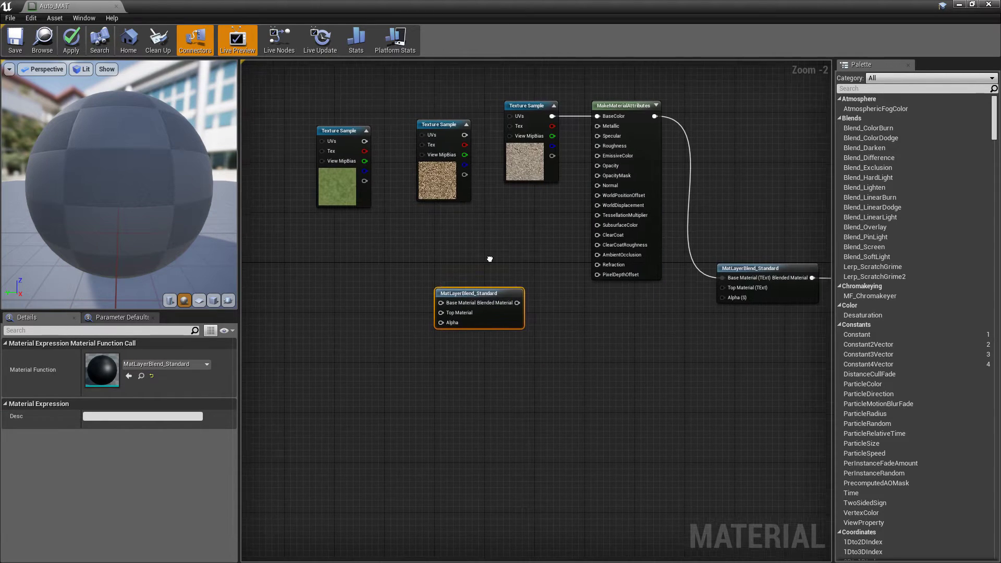
pyautogui.moveTo(276, 250); pyautogui.dragTo(358, 249, button='right')
pyautogui.click(416, 185)
pyautogui.keyDown('ctrl'); pyautogui.click(516, 180); pyautogui.keyUp('ctrl')
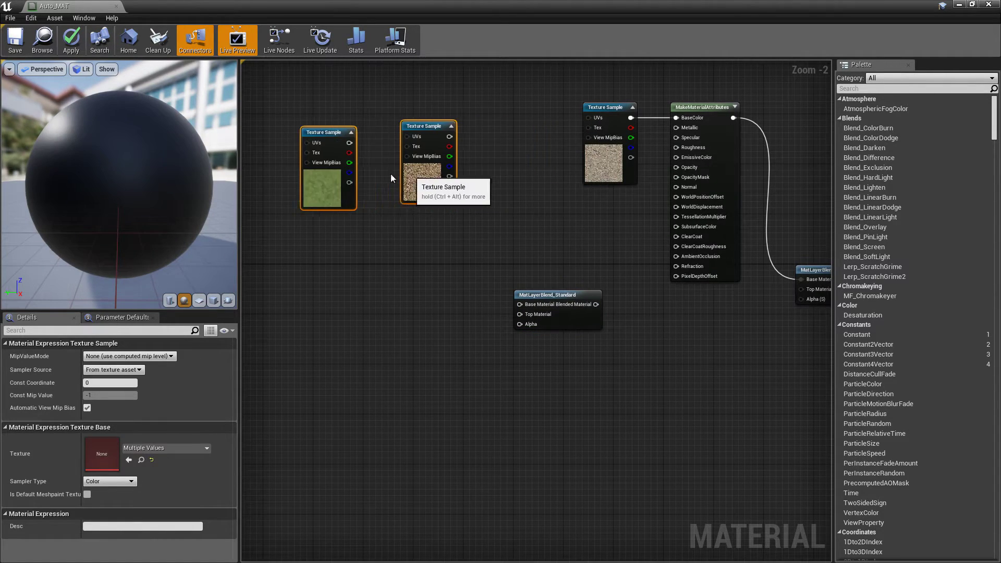
pyautogui.moveTo(516, 157); pyautogui.dragTo(340, 156)
pyautogui.click(483, 188)
pyautogui.moveTo(483, 189); pyautogui.dragTo(599, 201, button='right')
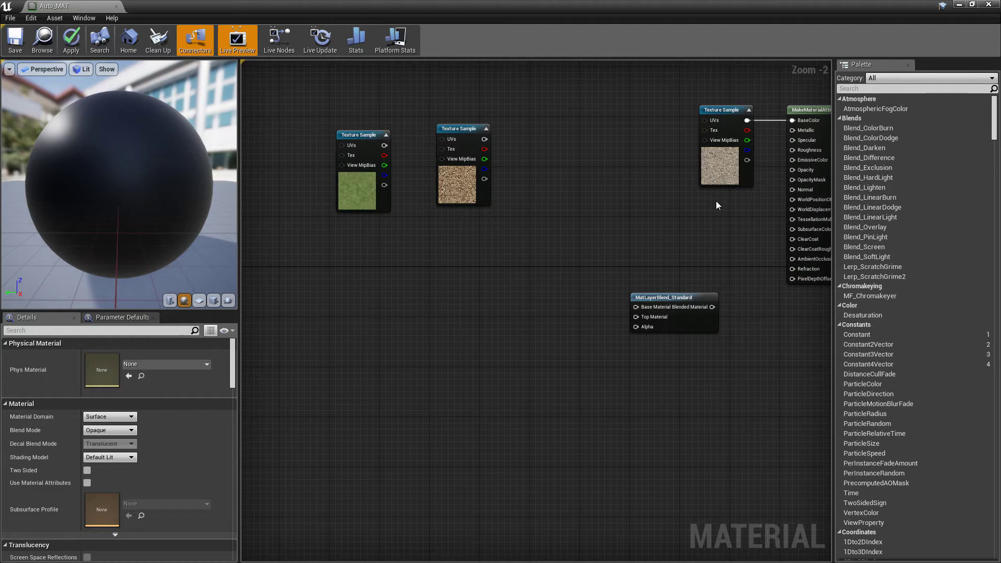
pyautogui.click(788, 203)
pyautogui.hotkey('ctrl', 'c')
pyautogui.hotkey('ctrl', 'v')
pyautogui.moveTo(576, 217)
pyautogui.mouseDown()
pyautogui.moveTo(570, 179)
pyautogui.moveTo(484, 139)
pyautogui.mouseUp()
pyautogui.hotkey('ctrl', 'v')
# Wire grass texture to BaseColor, then gravel attributes to the blend's Base and grass to Top Material
pyautogui.moveTo(384, 147); pyautogui.dragTo(411, 284)
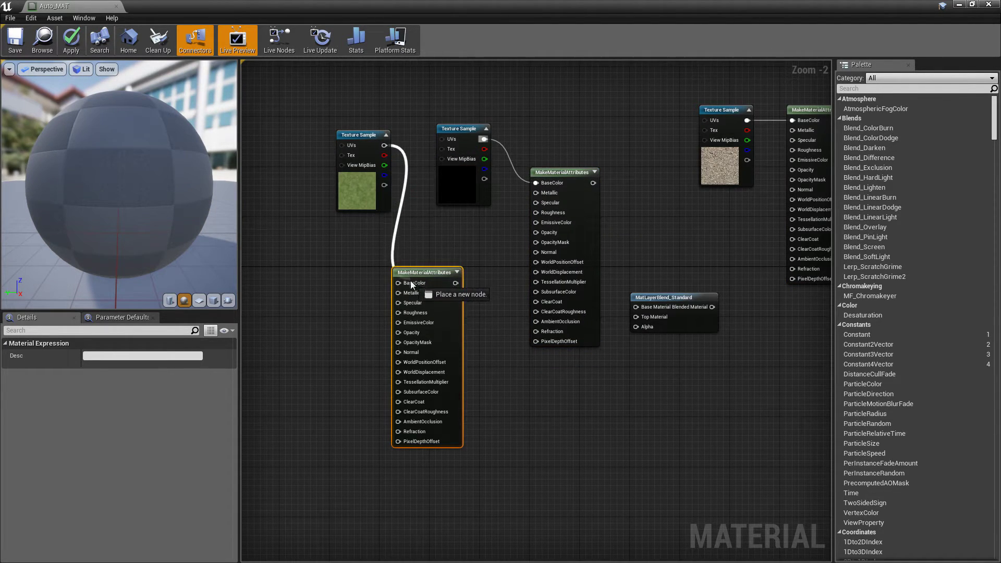
pyautogui.moveTo(355, 208); pyautogui.dragTo(323, 317)
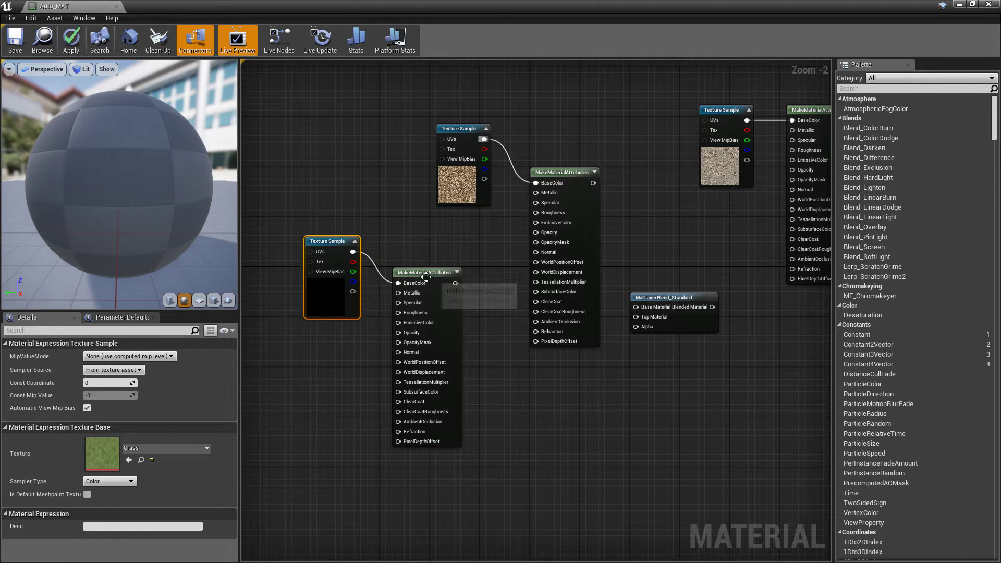
pyautogui.moveTo(427, 273); pyautogui.dragTo(421, 242)
pyautogui.moveTo(569, 204); pyautogui.dragTo(556, 166)
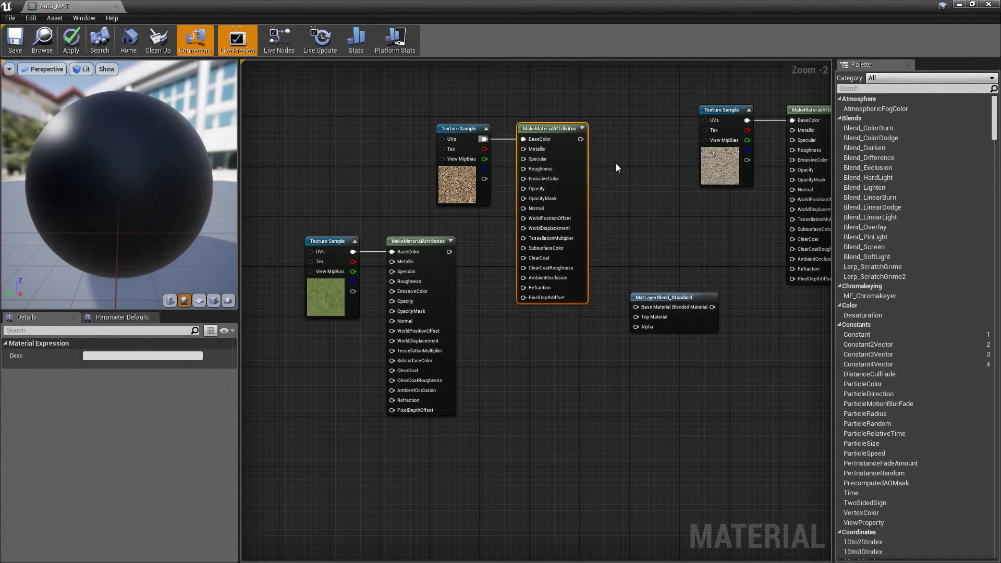
pyautogui.moveTo(615, 163); pyautogui.dragTo(510, 160, button='right')
pyautogui.moveTo(475, 136); pyautogui.dragTo(548, 302)
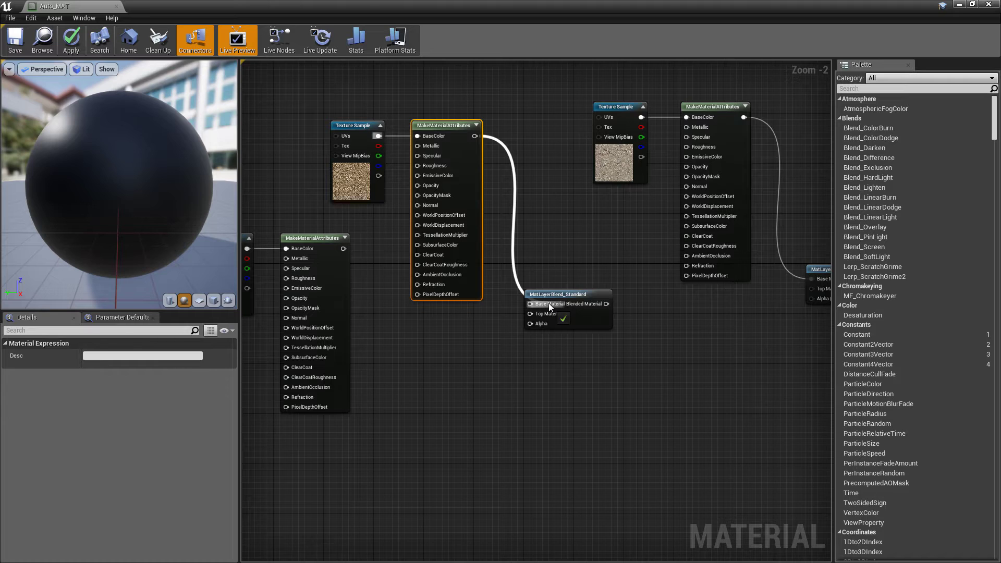
pyautogui.moveTo(551, 306); pyautogui.dragTo(642, 282, button='right')
pyautogui.moveTo(436, 225); pyautogui.dragTo(637, 291)
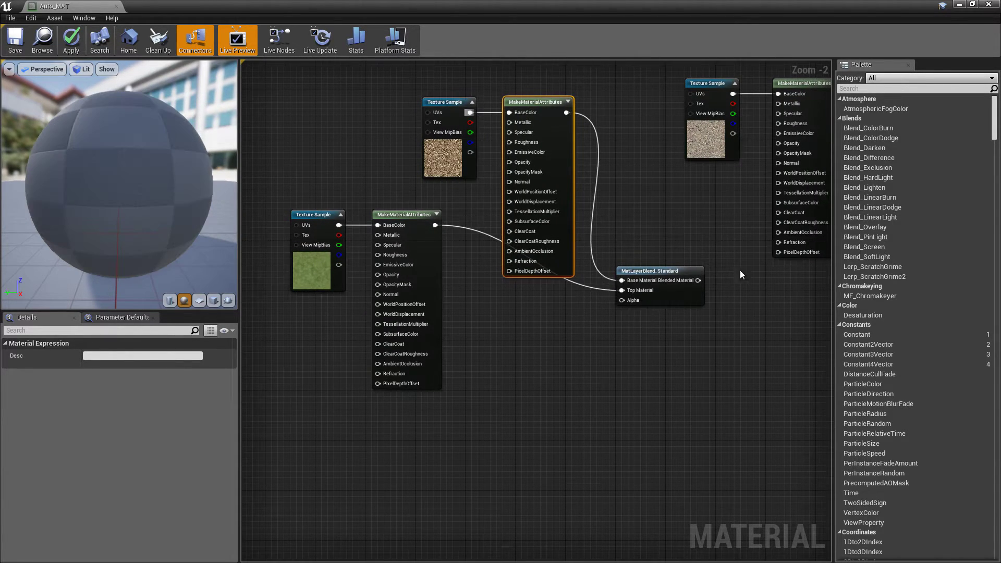
pyautogui.moveTo(740, 270); pyautogui.dragTo(597, 257, button='right')
# Feed the first layer blend's output into the second MatLayerBlend's Top Material
pyautogui.scroll(1, 579, 274)
pyautogui.moveTo(529, 299); pyautogui.dragTo(529, 307)
pyautogui.moveTo(539, 240); pyautogui.dragTo(443, 332)
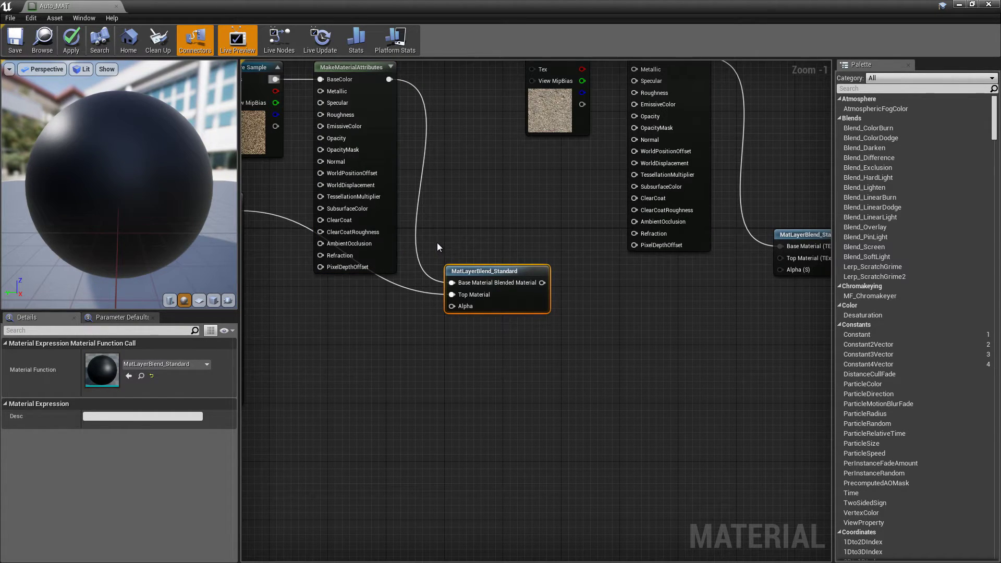
pyautogui.moveTo(563, 276); pyautogui.dragTo(447, 277, button='right')
pyautogui.moveTo(427, 283); pyautogui.dragTo(689, 259)
pyautogui.moveTo(689, 258); pyautogui.dragTo(835, 284, button='right')
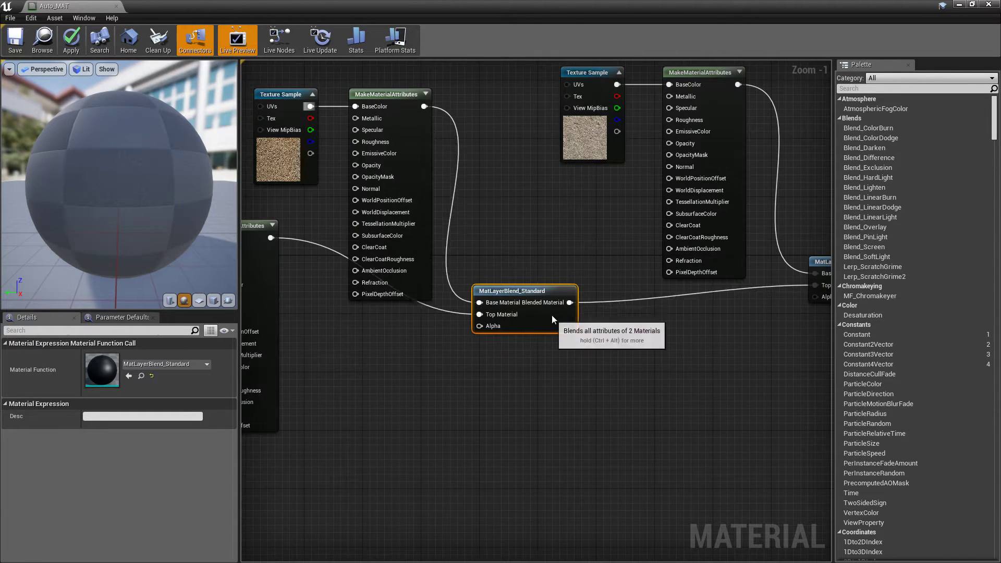
# Rearrange the grass and gravel node groups and check the result on the preview sphere
pyautogui.moveTo(552, 322); pyautogui.dragTo(656, 289, button='right')
pyautogui.scroll(-1, 656, 289)
pyautogui.moveTo(342, 347); pyautogui.dragTo(378, 264)
pyautogui.moveTo(440, 260); pyautogui.dragTo(443, 316)
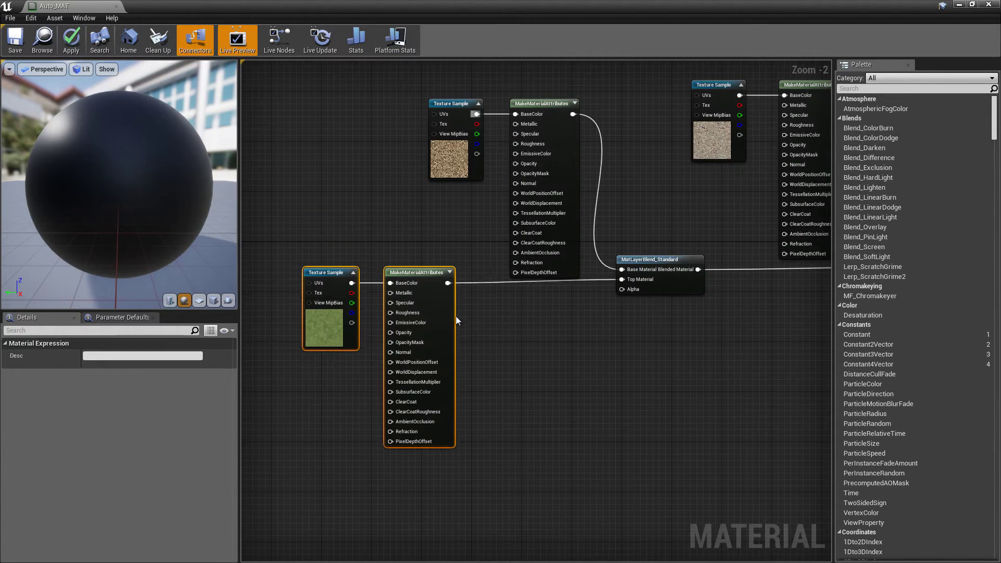
pyautogui.moveTo(425, 185)
pyautogui.mouseDown()
pyautogui.moveTo(581, 196)
pyautogui.moveTo(438, 166)
pyautogui.mouseUp()
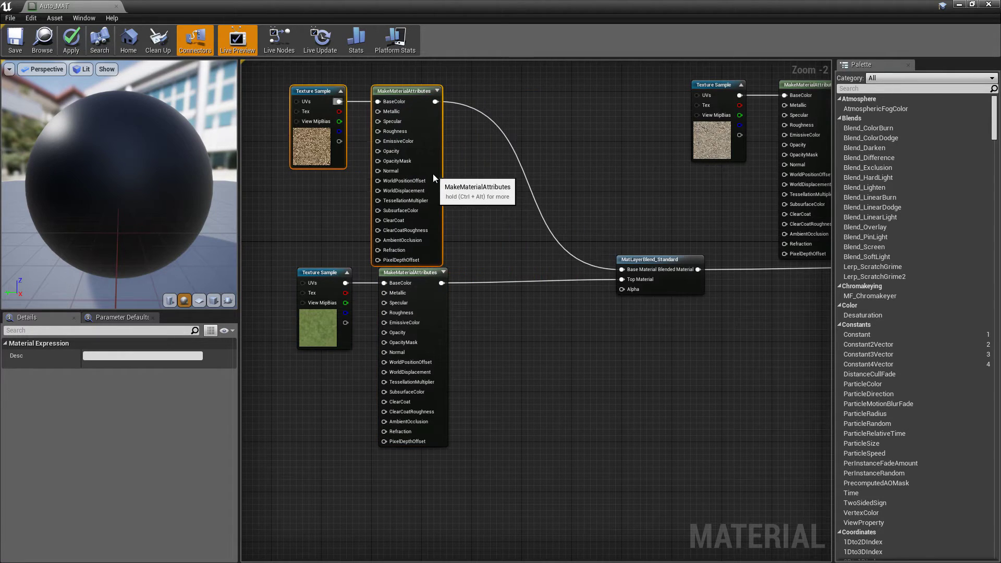
pyautogui.moveTo(408, 165); pyautogui.dragTo(234, 156, button='right')
pyautogui.scroll(-1, 408, 165)
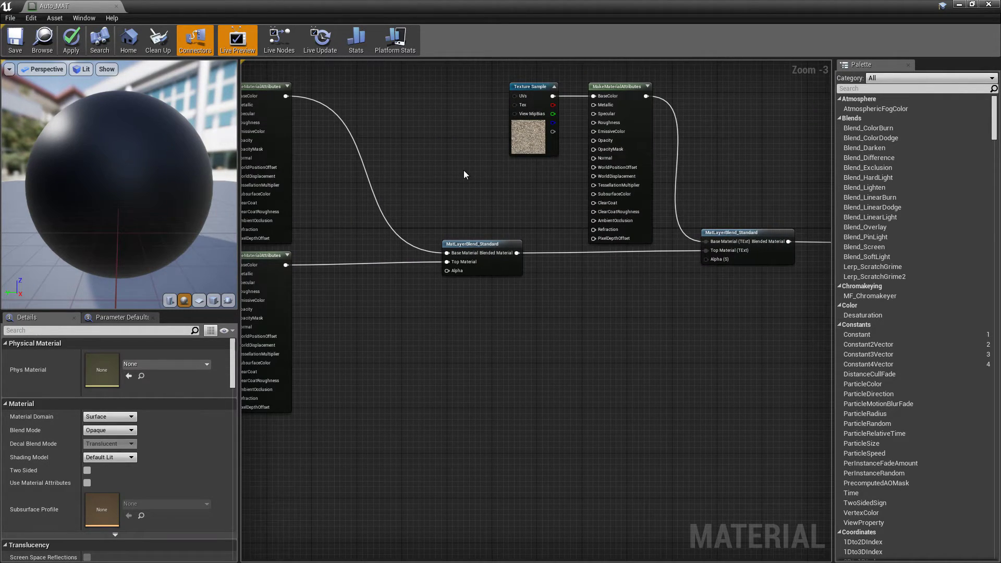
pyautogui.moveTo(130, 208); pyautogui.dragTo(78, 203)
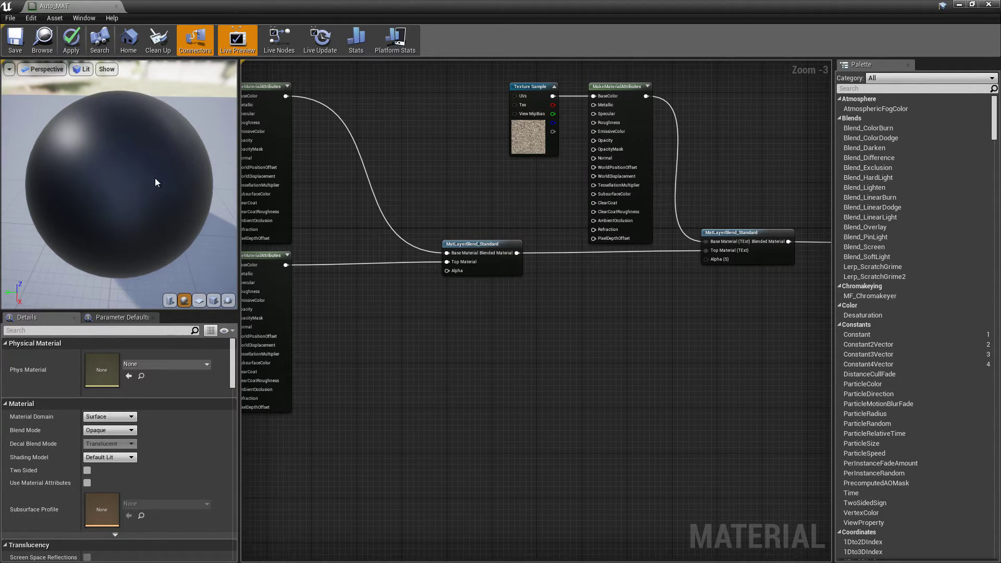
pyautogui.moveTo(329, 452); pyautogui.dragTo(522, 300, button='right')
pyautogui.rightClick(521, 301)
# Add a VectorParameter node named Hauteur and move it to the left
pyautogui.write('vector')
pyautogui.press('Return')
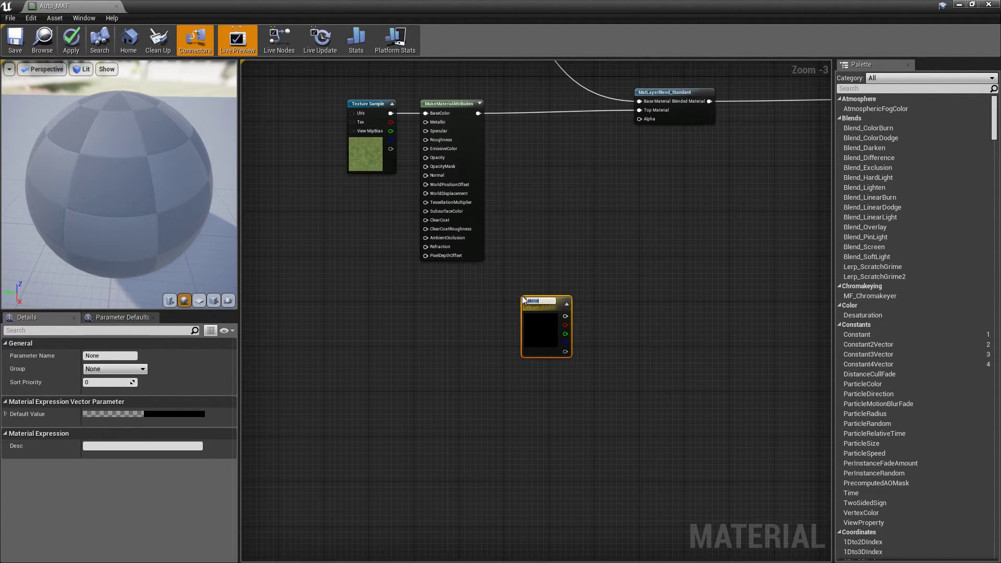
pyautogui.write('Ha')
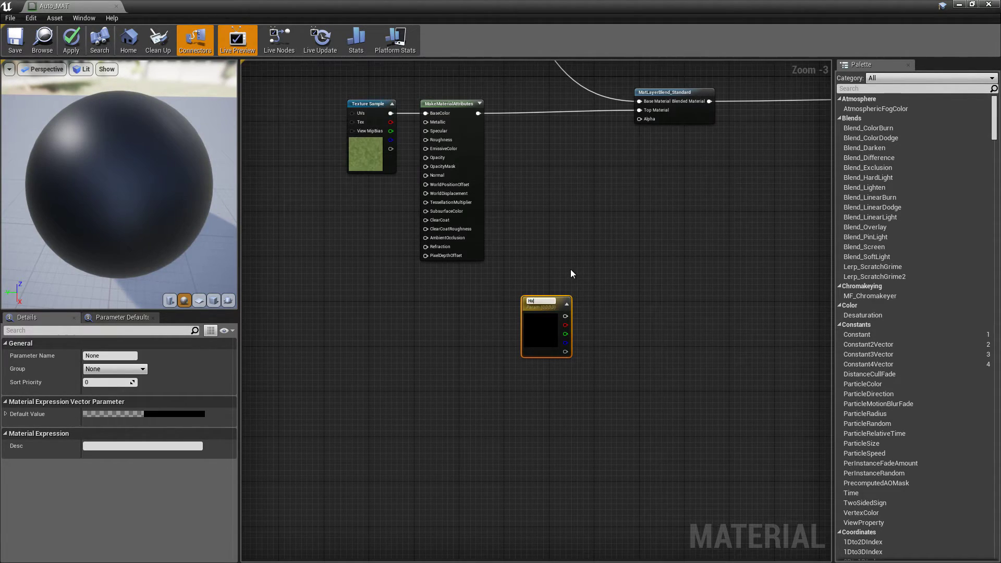
pyautogui.write('uteur')
pyautogui.press('Return')
pyautogui.moveTo(531, 318); pyautogui.dragTo(333, 333)
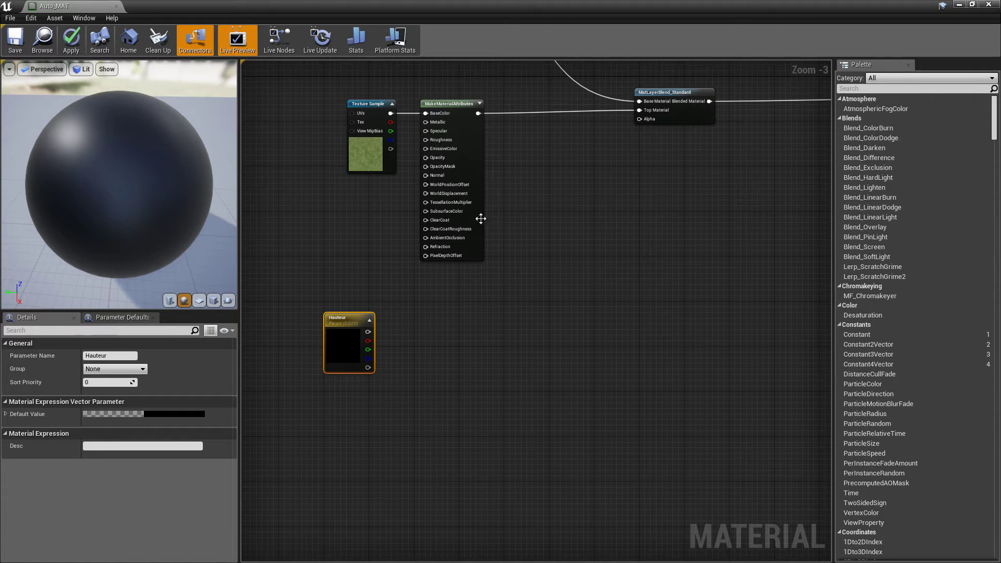
pyautogui.scroll(1, 411, 330)
# Set Hauteur's colour to pure blue (0,0,1) in the Color Picker
pyautogui.doubleClick(411, 330)
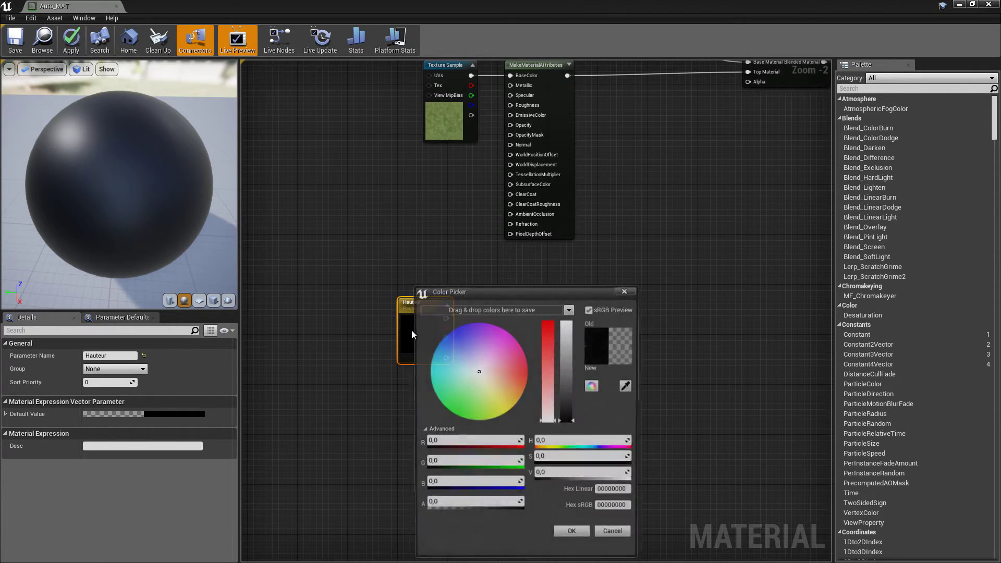
pyautogui.moveTo(502, 370); pyautogui.dragTo(440, 338)
pyautogui.moveTo(567, 419); pyautogui.dragTo(559, 335)
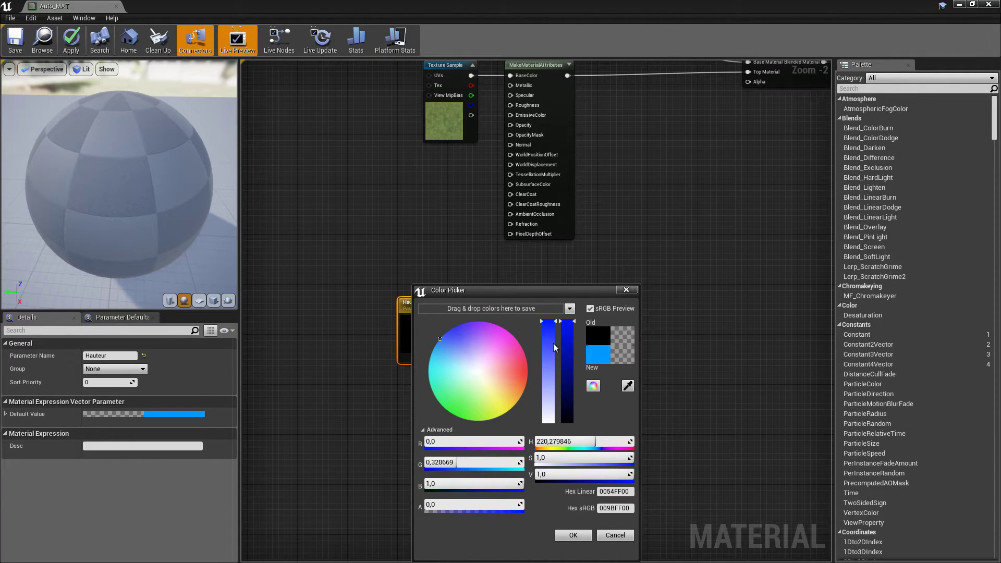
pyautogui.press('Return')
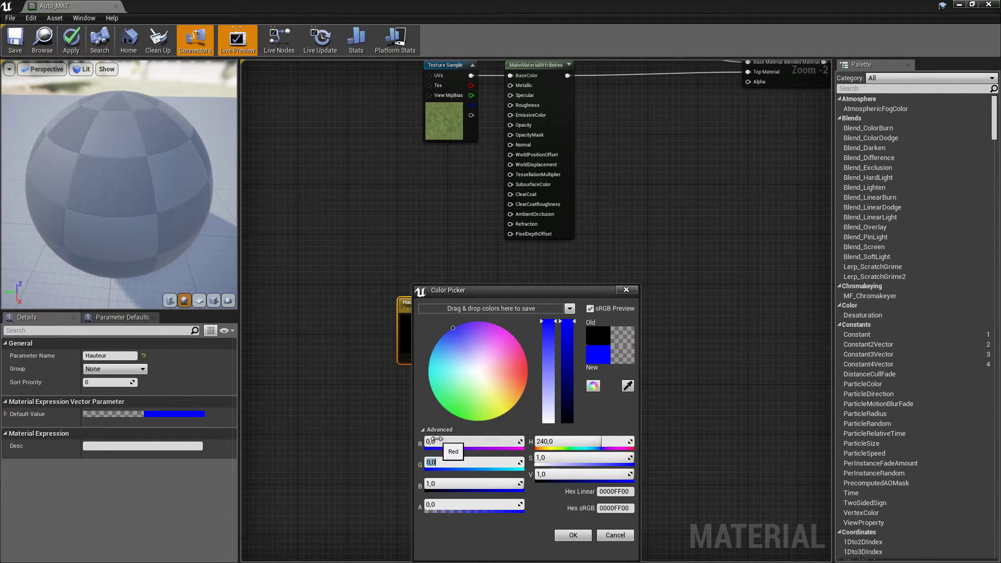
pyautogui.click(571, 534)
# Convert Hauteur into a 0,0,1 Constant3Vector
pyautogui.click(534, 389)
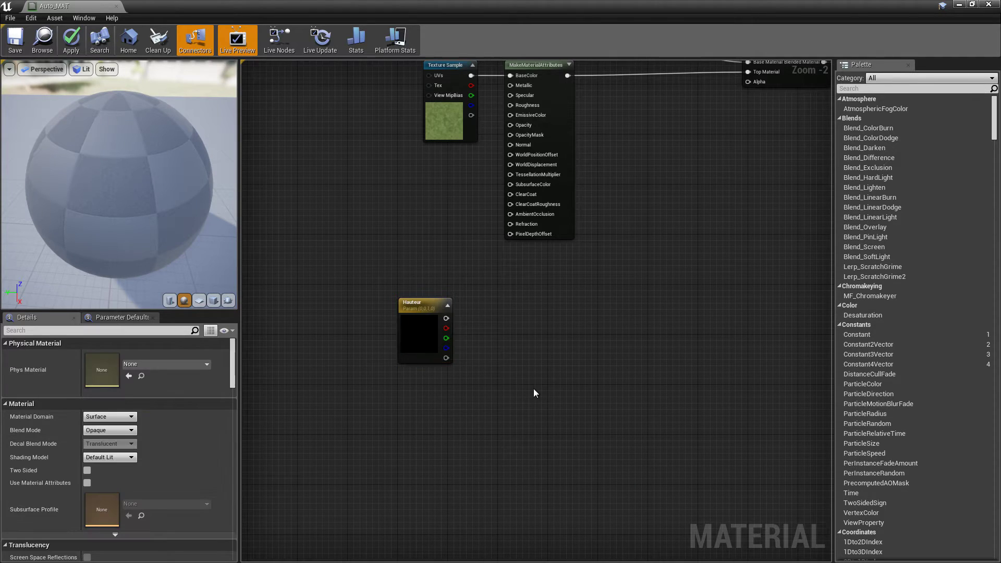
pyautogui.click(419, 349)
pyautogui.rightClick(420, 331)
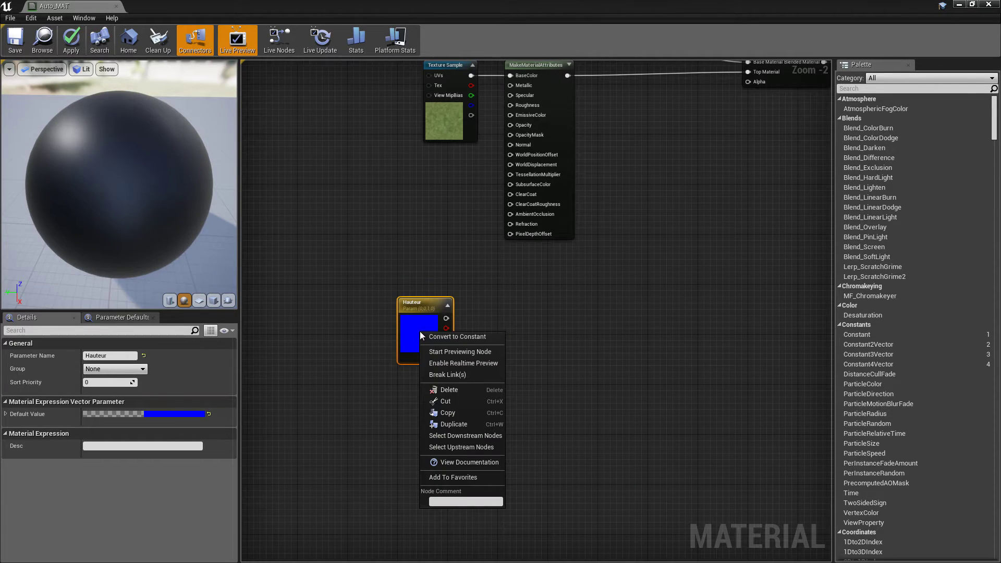
pyautogui.click(463, 338)
pyautogui.click(476, 329)
pyautogui.moveTo(428, 342); pyautogui.dragTo(421, 316)
# Reposition the 0,0,1 constant up and to the left in the graph
pyautogui.scroll(1, 420, 316)
pyautogui.click(505, 271)
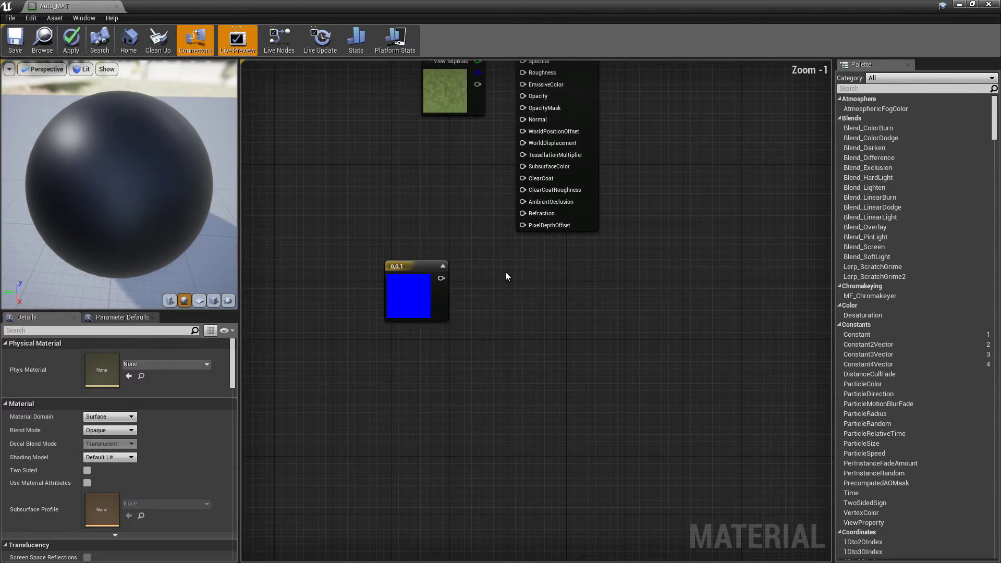
pyautogui.moveTo(506, 271); pyautogui.dragTo(500, 315, button='right')
pyautogui.click(430, 359)
pyautogui.moveTo(431, 359); pyautogui.dragTo(416, 334)
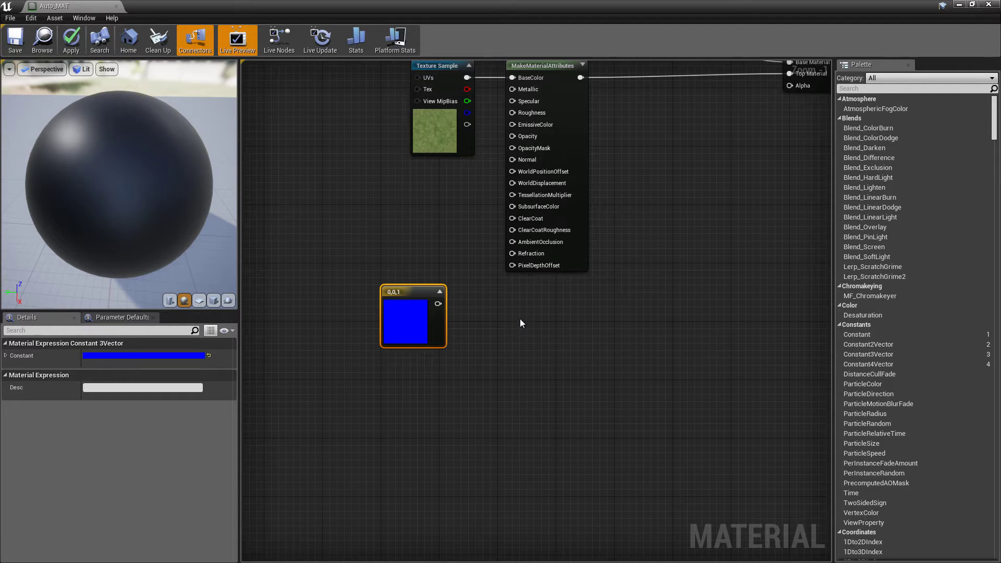
pyautogui.scroll(-1, 519, 339)
pyautogui.scroll(-1, 512, 373)
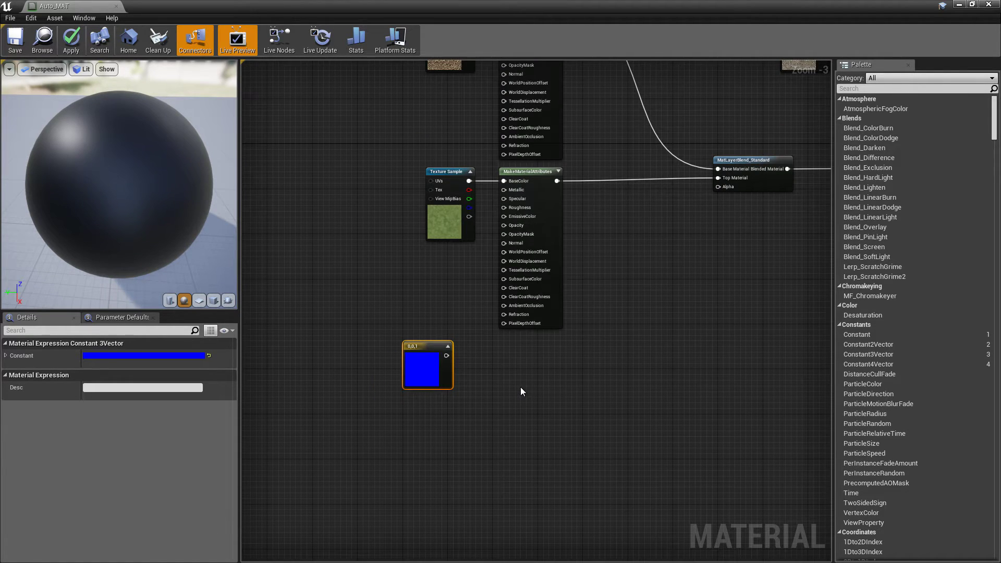
# Add a SlopeMask function beside the constant and wire 0,0,1 into its SlopAngle input
pyautogui.rightClick(520, 387)
pyautogui.write('lerp')
pyautogui.press('Escape')
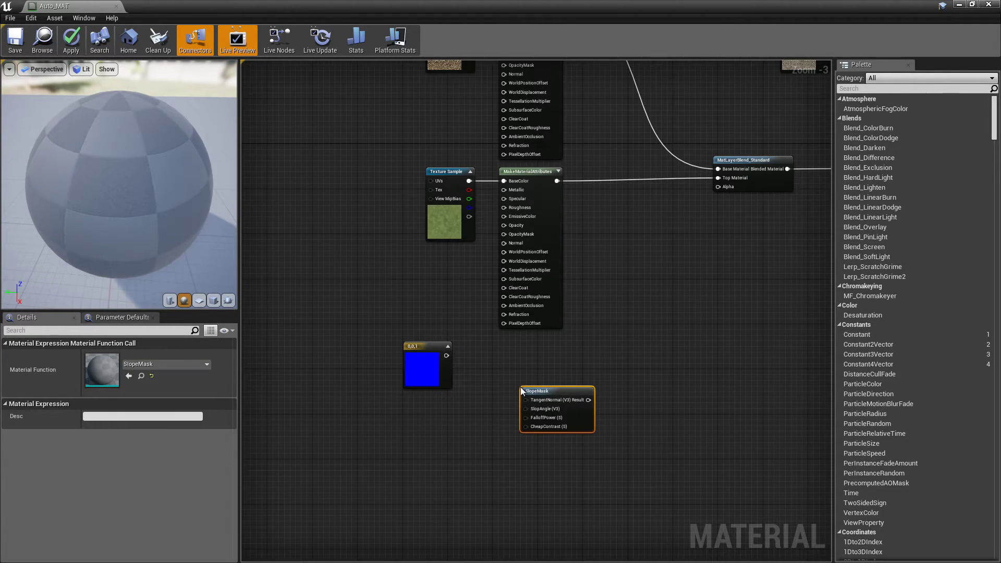
pyautogui.scroll(3, 520, 386)
pyautogui.moveTo(532, 395); pyautogui.dragTo(476, 342)
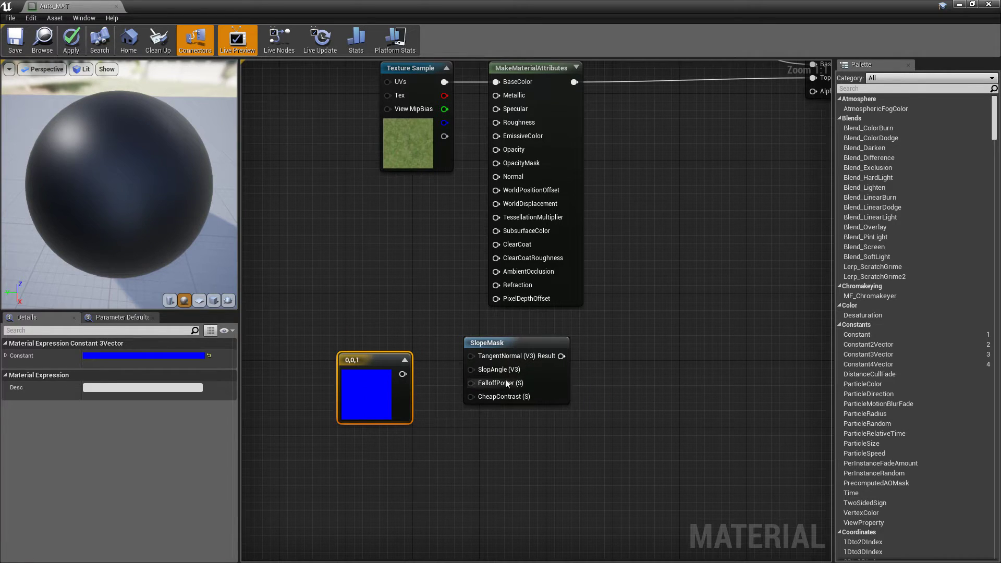
pyautogui.moveTo(475, 382); pyautogui.dragTo(458, 407)
pyautogui.moveTo(402, 383); pyautogui.dragTo(468, 397)
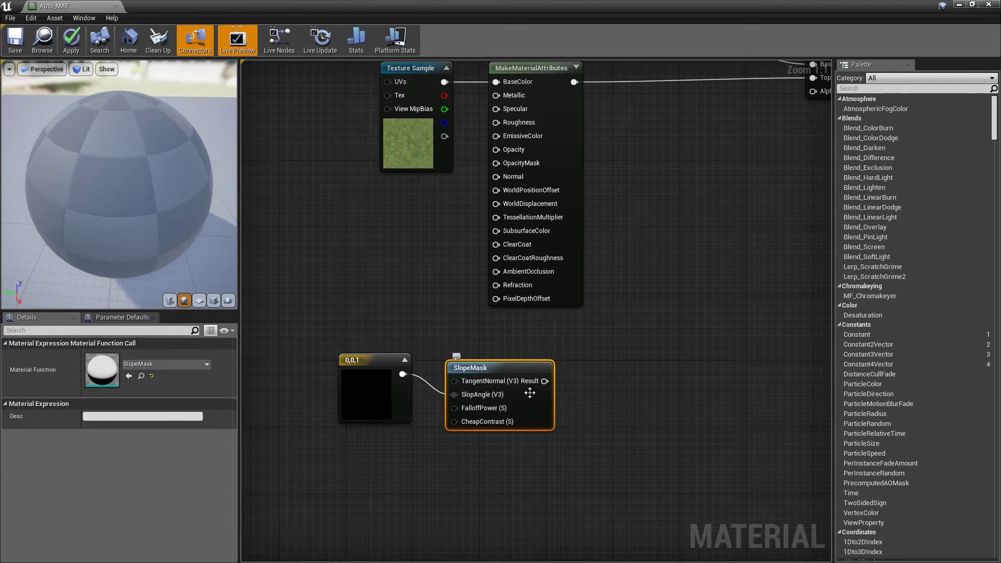
# Select the SlopeMask and pull a new connection from its FalloffPower input
pyautogui.moveTo(506, 398); pyautogui.dragTo(549, 356, button='right')
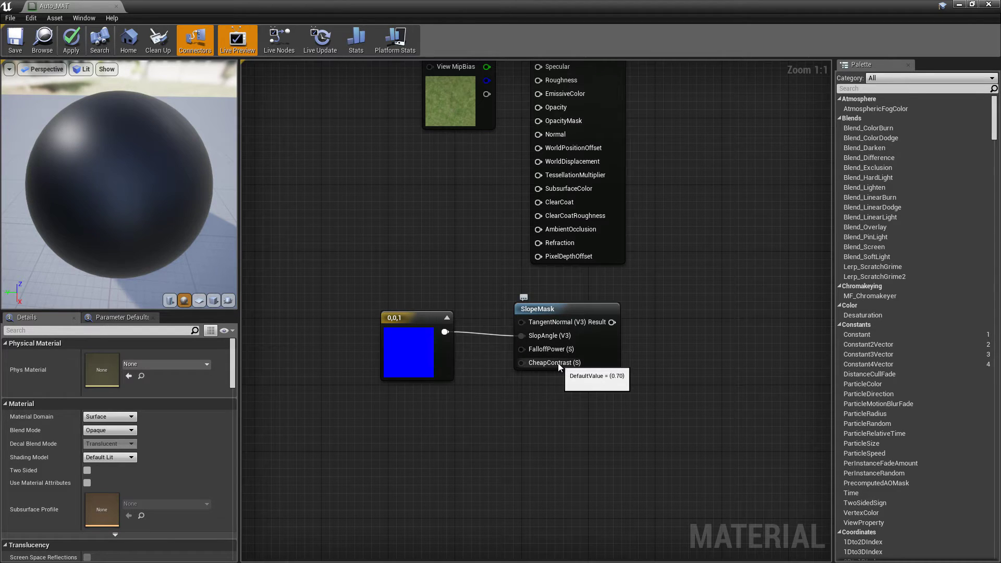
pyautogui.click(610, 354)
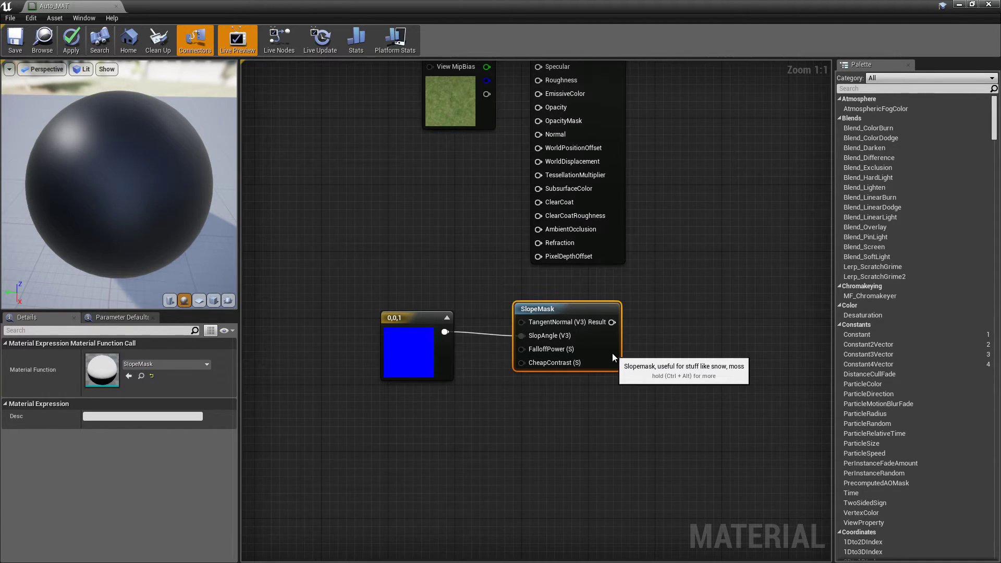
pyautogui.moveTo(612, 352)
pyautogui.mouseDown(button='right')
pyautogui.moveTo(713, 349)
pyautogui.moveTo(616, 340)
pyautogui.mouseUp(button='right')
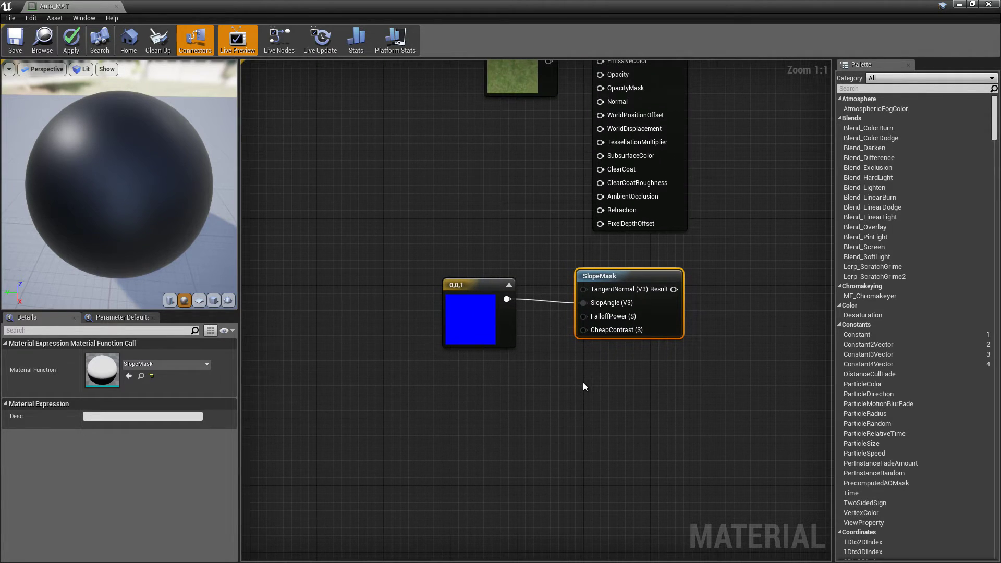
pyautogui.moveTo(633, 300); pyautogui.dragTo(475, 373)
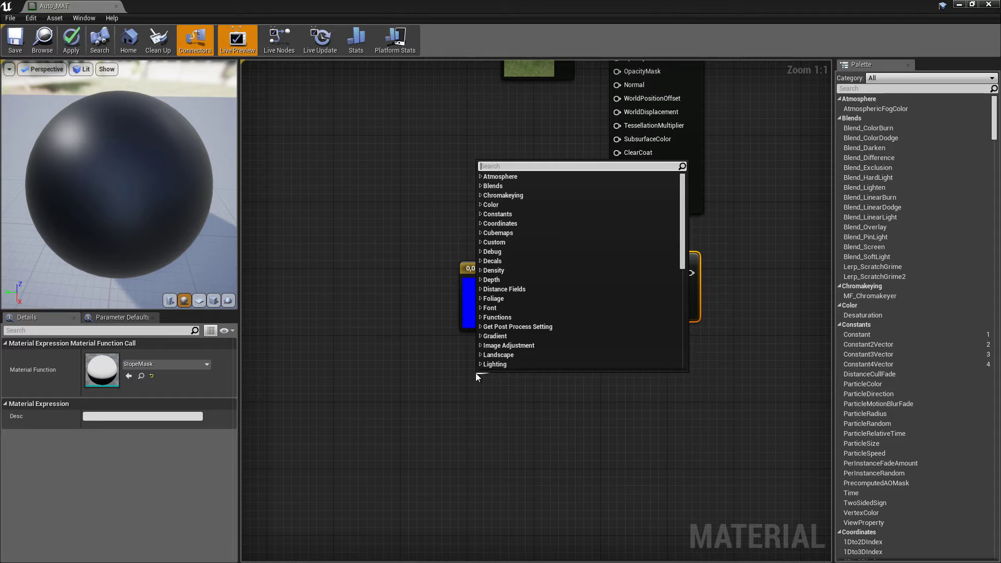
# Feed SlopeMask a Constant of 10 for FalloffPower and 0.7 for CheapContrast
pyautogui.write('con')
pyautogui.press('Return')
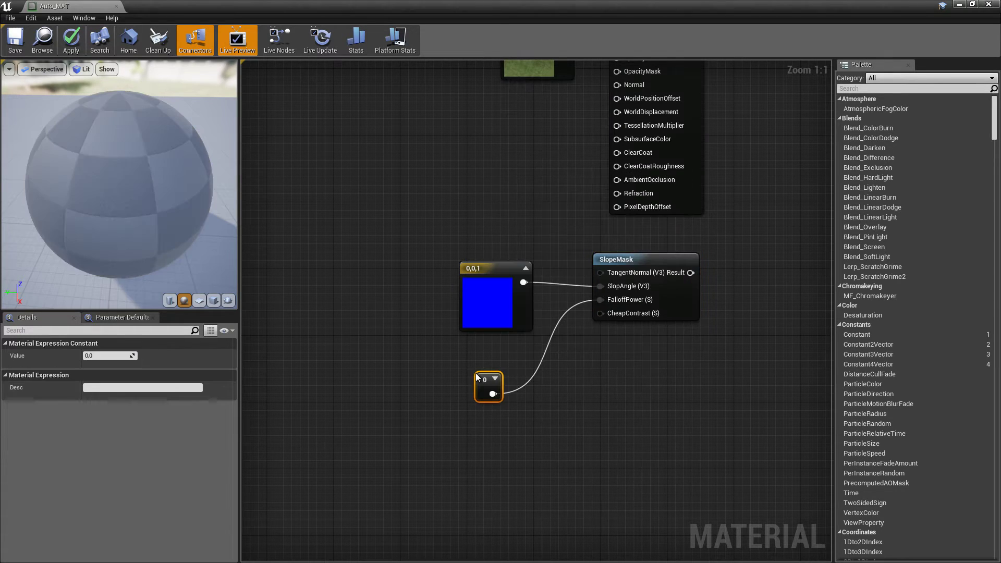
pyautogui.moveTo(478, 378); pyautogui.dragTo(473, 359)
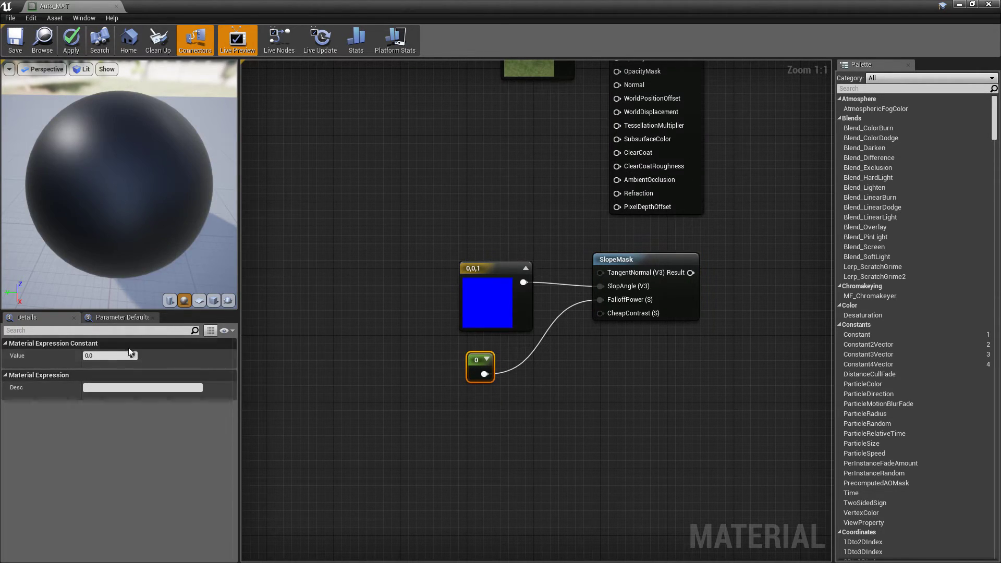
pyautogui.write('10')
pyautogui.press('Return')
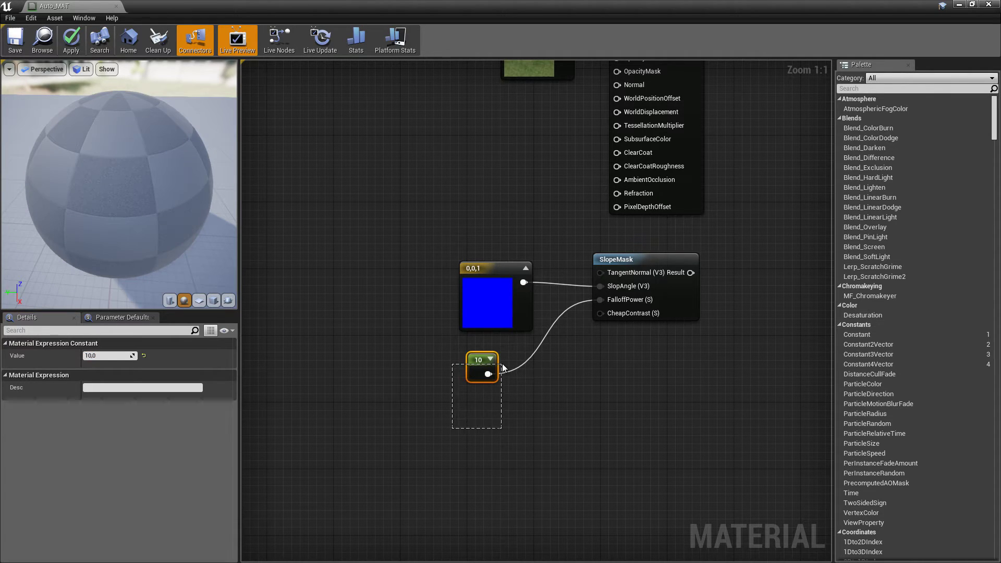
pyautogui.click(618, 329)
pyautogui.moveTo(625, 313); pyautogui.dragTo(540, 377)
pyautogui.write('constant')
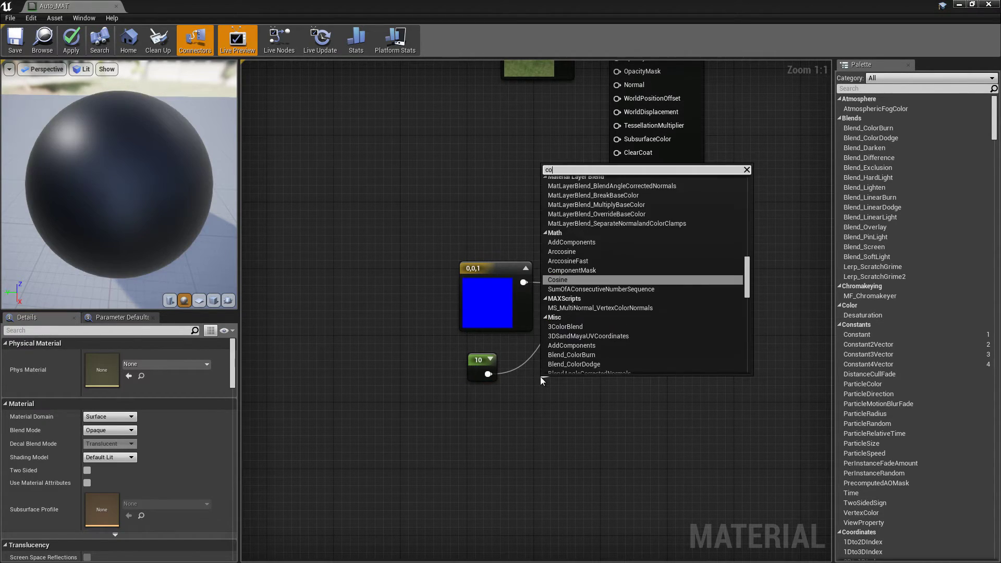
pyautogui.press('Return')
pyautogui.moveTo(546, 381); pyautogui.dragTo(474, 391)
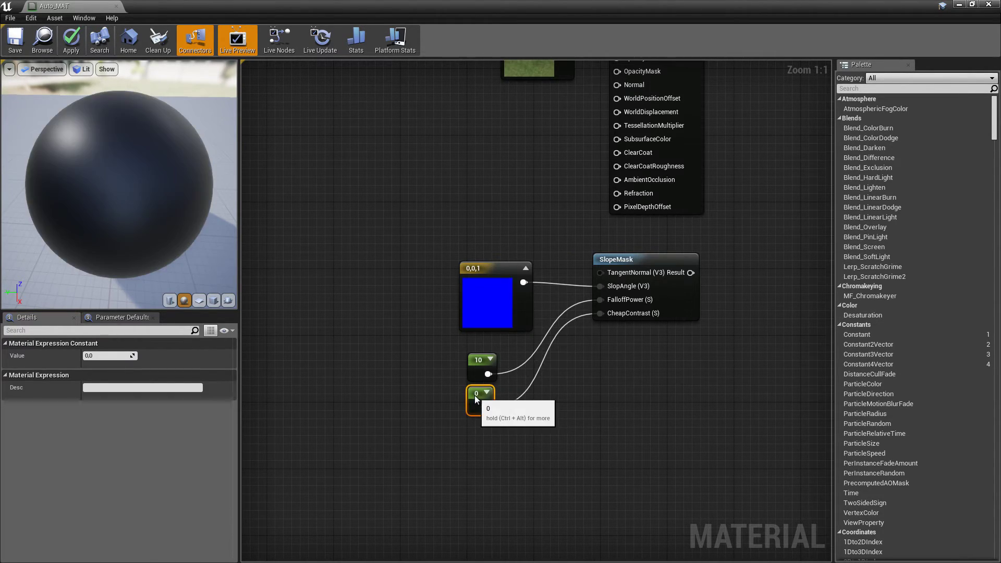
pyautogui.write('.7')
pyautogui.press('Return')
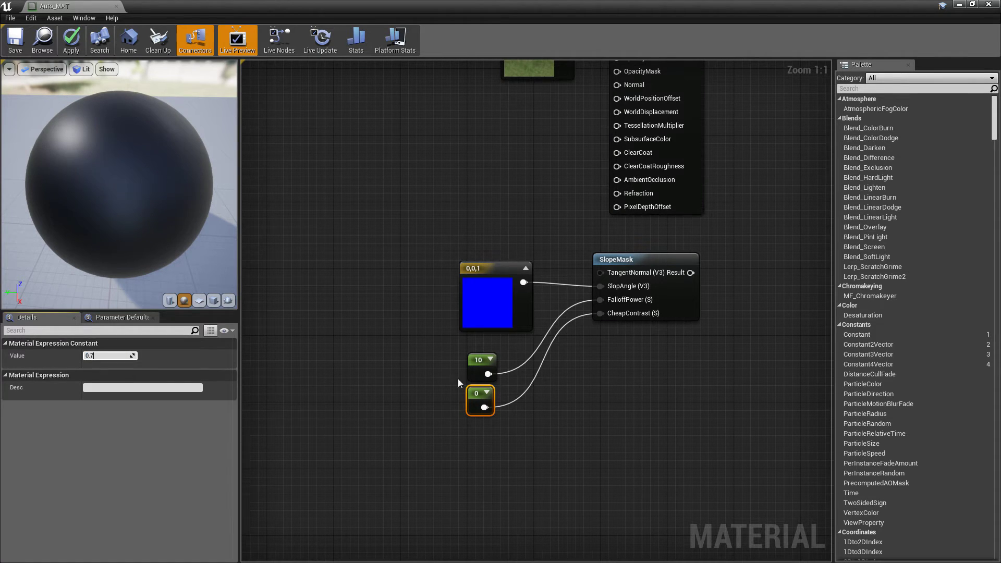
# Copy the whole slope-mask node group and paste the duplicate below the original
pyautogui.scroll(-1, 639, 391)
pyautogui.scroll(-1, 563, 353)
pyautogui.scroll(-1, 563, 352)
pyautogui.moveTo(587, 396); pyautogui.dragTo(469, 292)
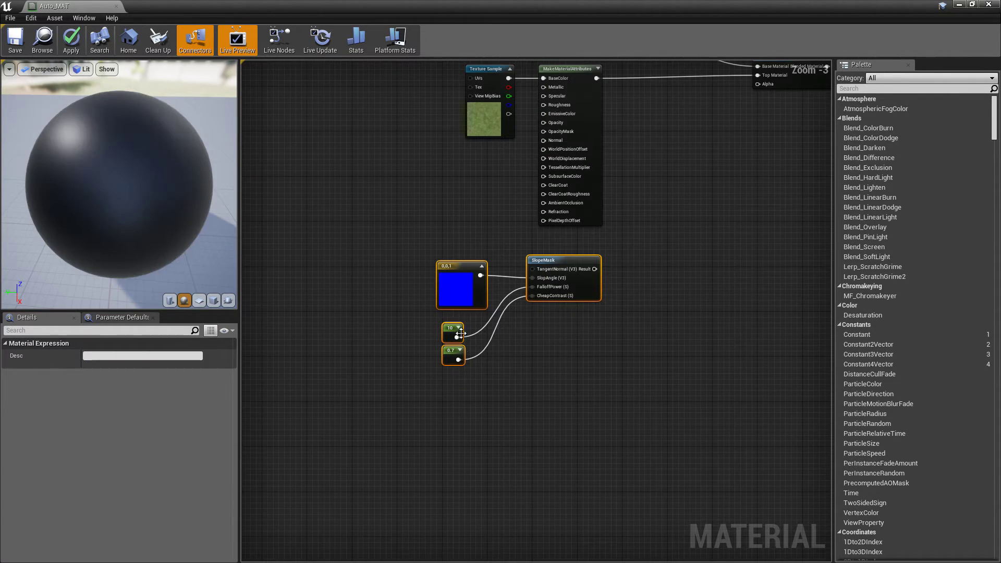
pyautogui.hotkey('ctrl', 'c')
pyautogui.hotkey('ctrl', 'v')
pyautogui.moveTo(566, 399); pyautogui.dragTo(586, 411)
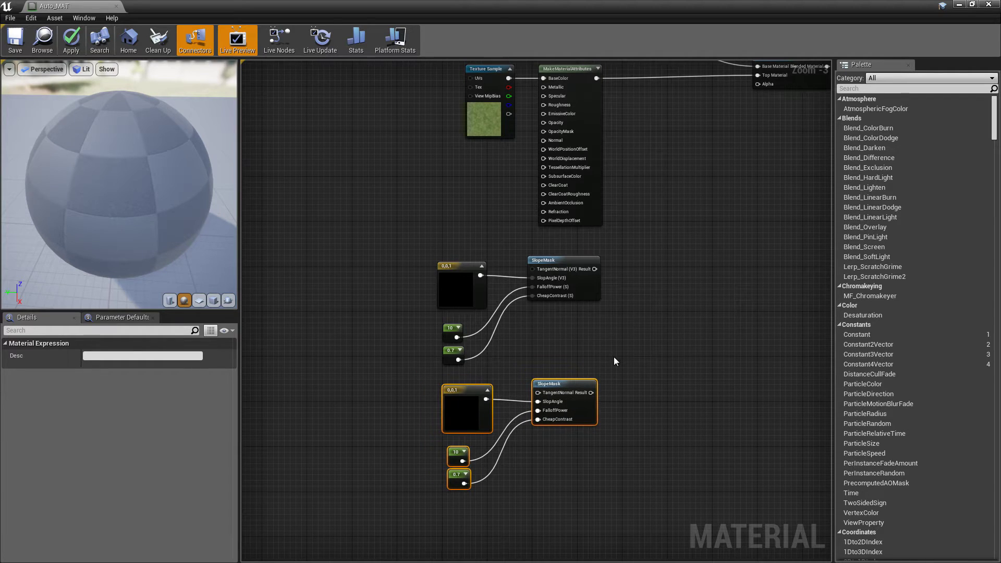
# Pan around the graph to review the texture, blend and both slope-mask groups
pyautogui.moveTo(614, 356); pyautogui.dragTo(405, 268)
pyautogui.scroll(2, 534, 302)
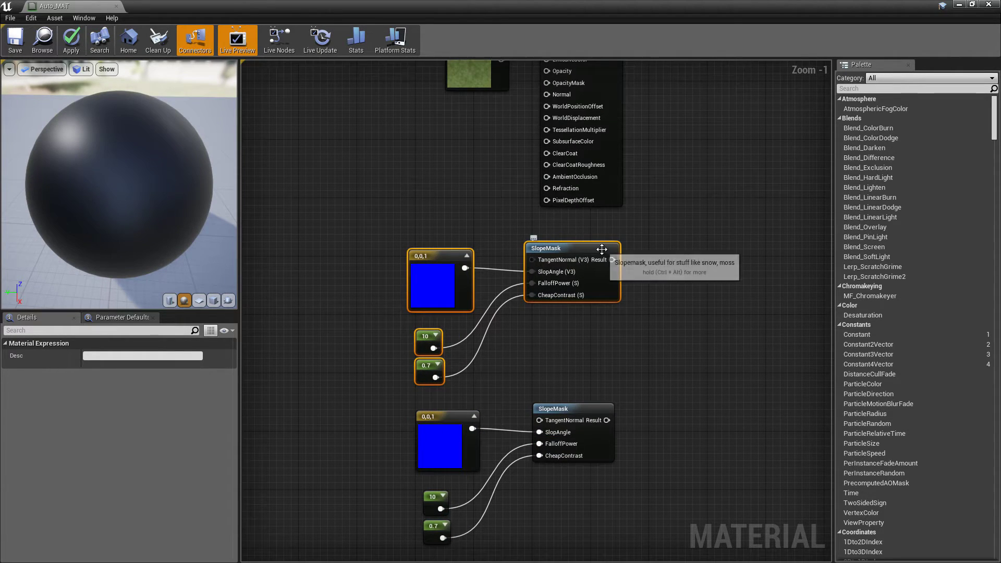
pyautogui.scroll(-1, 604, 250)
pyautogui.moveTo(650, 272)
pyautogui.mouseDown(button='right')
pyautogui.moveTo(634, 317)
pyautogui.moveTo(558, 416)
pyautogui.mouseUp(button='right')
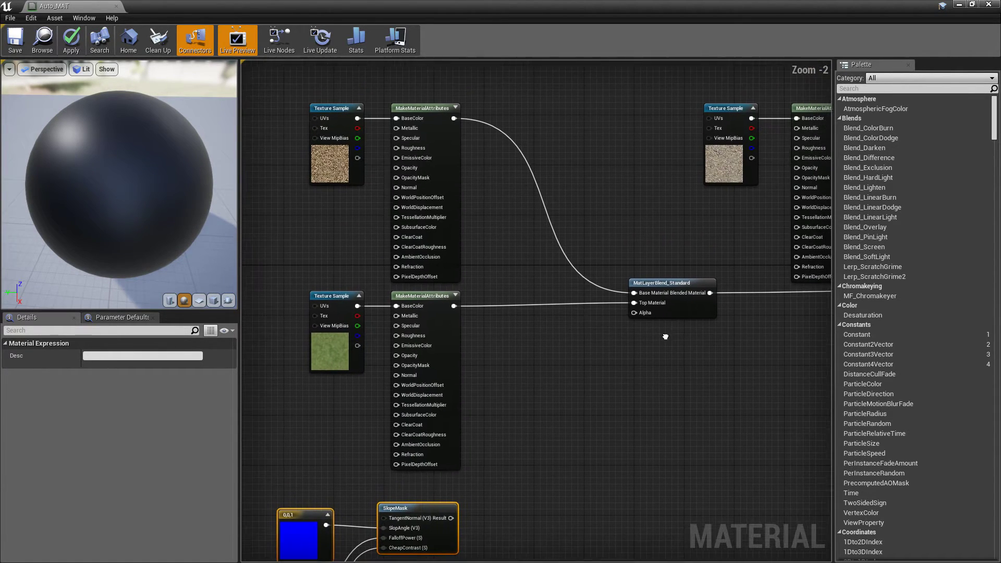
pyautogui.click(344, 172)
pyautogui.click(348, 353)
pyautogui.moveTo(612, 399); pyautogui.dragTo(655, 149, button='right')
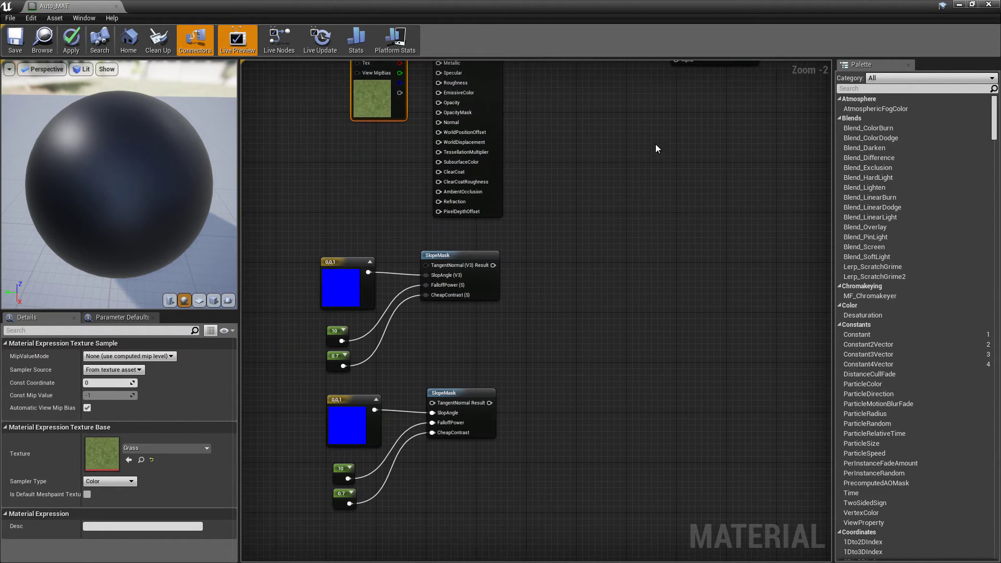
pyautogui.click(479, 471)
pyautogui.moveTo(623, 289); pyautogui.dragTo(364, 474, button='right')
pyautogui.moveTo(499, 265); pyautogui.dragTo(478, 379, button='right')
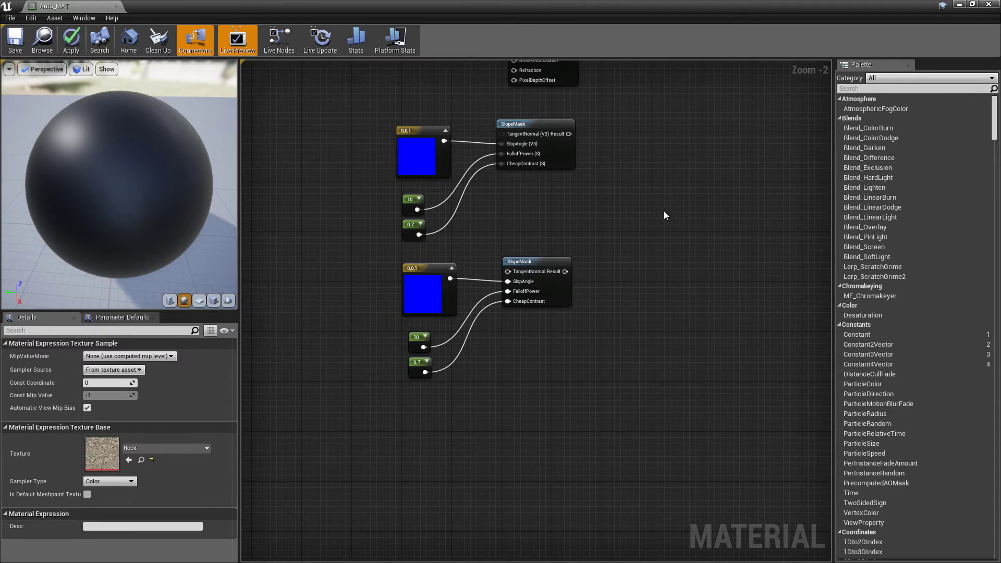
pyautogui.moveTo(495, 355); pyautogui.dragTo(540, 339, button='right')
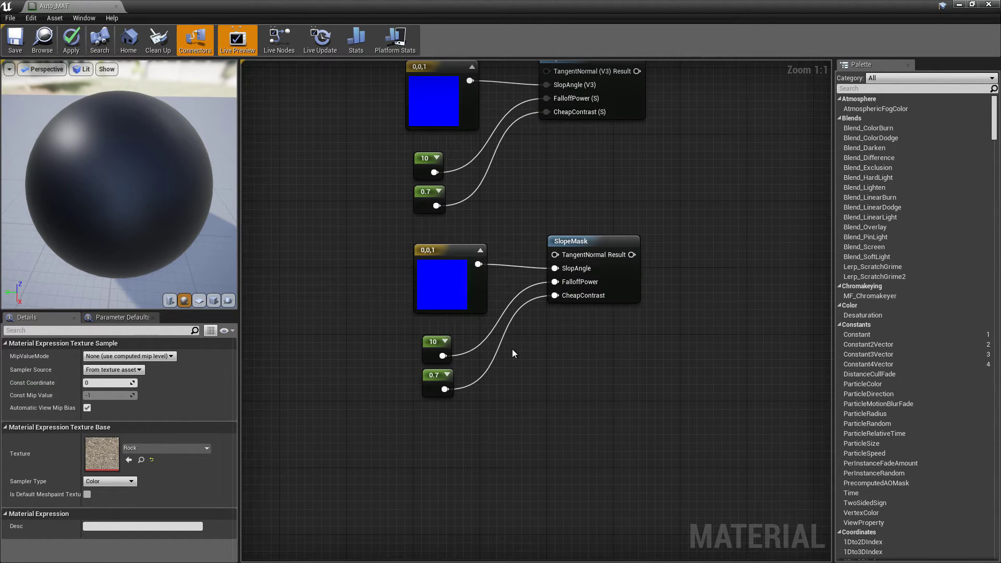
# Change the copied slope-mask constants to 5 and 0.8
pyautogui.click(437, 347)
pyautogui.click(109, 356)
pyautogui.write('5')
pyautogui.press('Return')
pyautogui.moveTo(434, 399); pyautogui.dragTo(468, 390)
pyautogui.click(108, 355)
pyautogui.write('0,8')
pyautogui.press('Return')
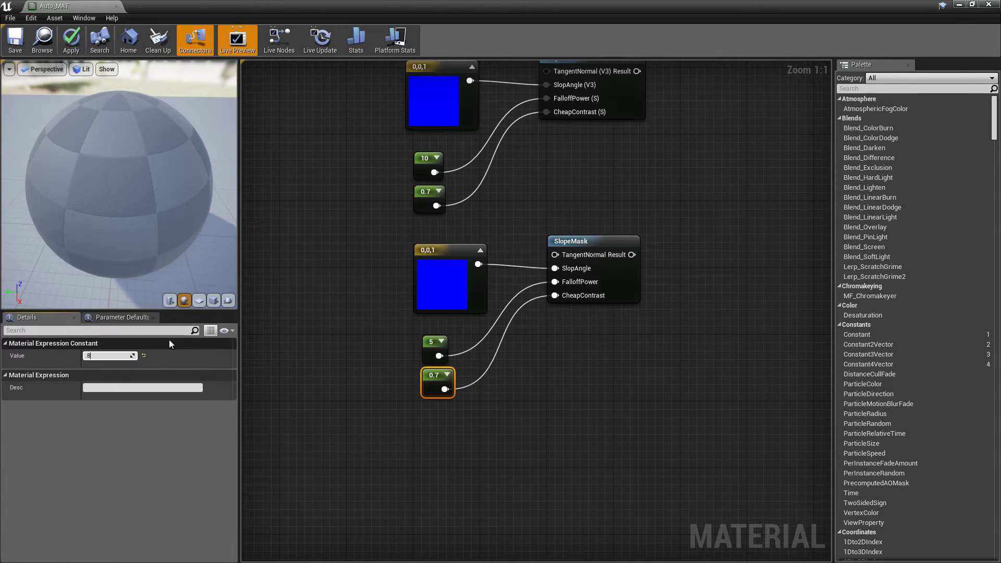
# Wire each SlopeMask result into a MatLayerBlend Alpha, then save and close Auto_MAT
pyautogui.scroll(-1, 630, 350)
pyautogui.scroll(-1, 516, 273)
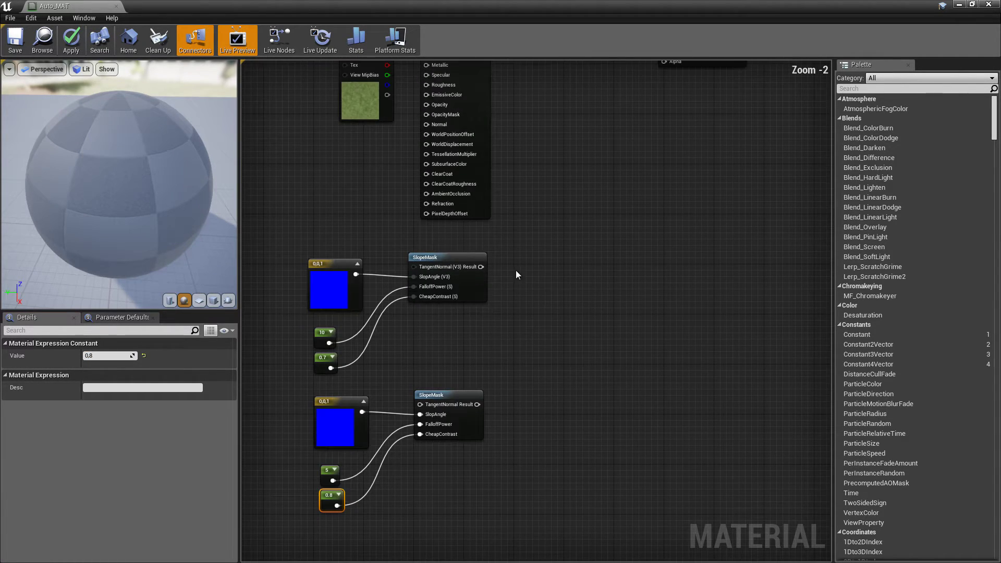
pyautogui.scroll(-1, 455, 386)
pyautogui.moveTo(429, 387); pyautogui.dragTo(600, 203)
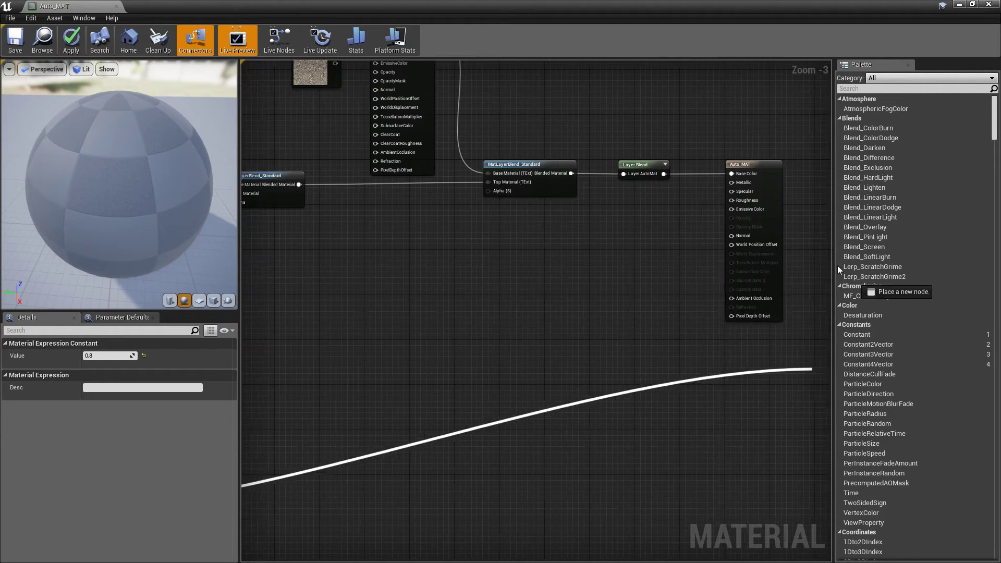
pyautogui.moveTo(425, 511); pyautogui.dragTo(454, 189)
pyautogui.scroll(-1, 399, 278)
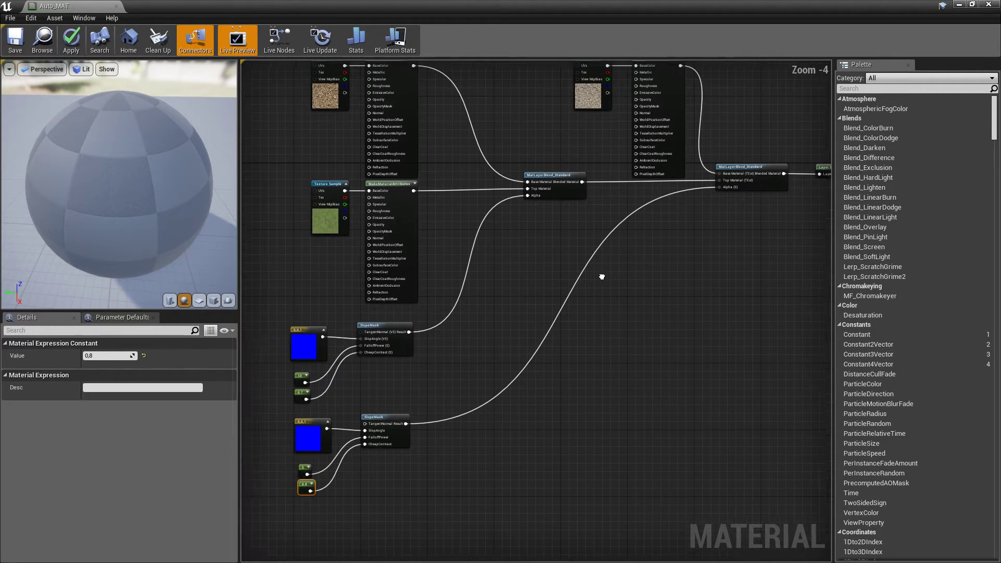
pyautogui.moveTo(544, 285); pyautogui.dragTo(604, 280, button='right')
pyautogui.click(15, 37)
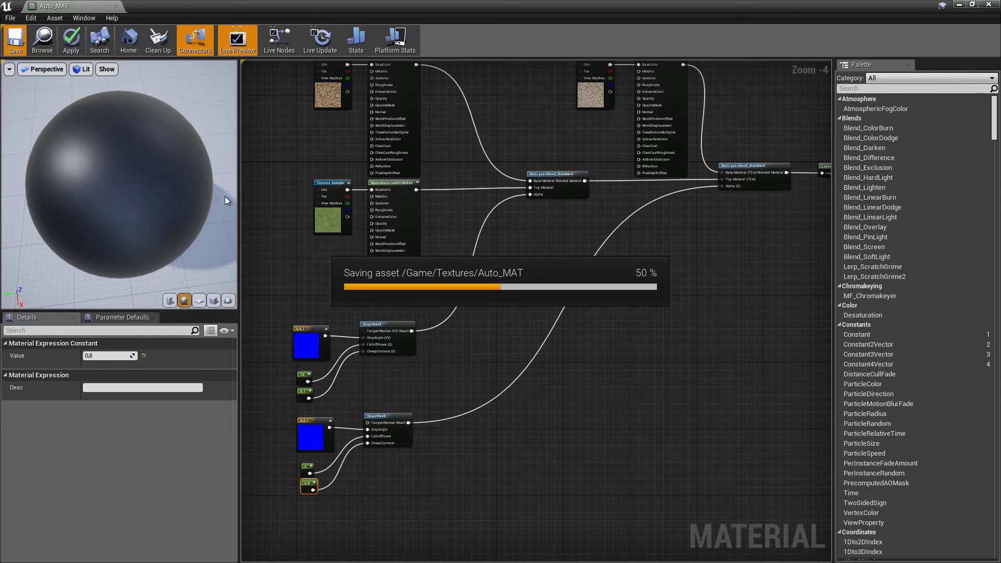
pyautogui.click(958, 4)
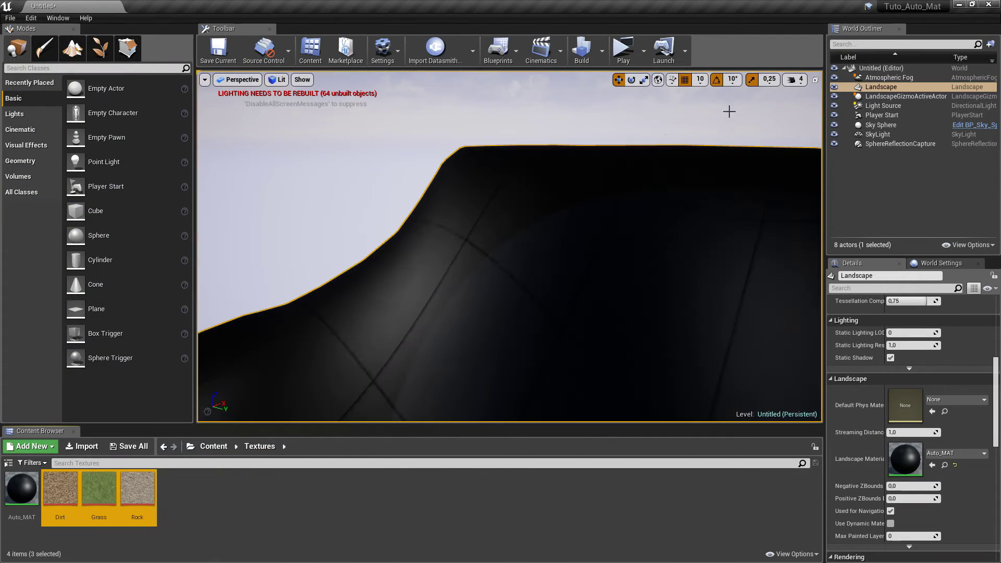
# Build the level and create a weight-blended AutoMat_LayerInfo for the AutoMat paint layer
pyautogui.click(73, 49)
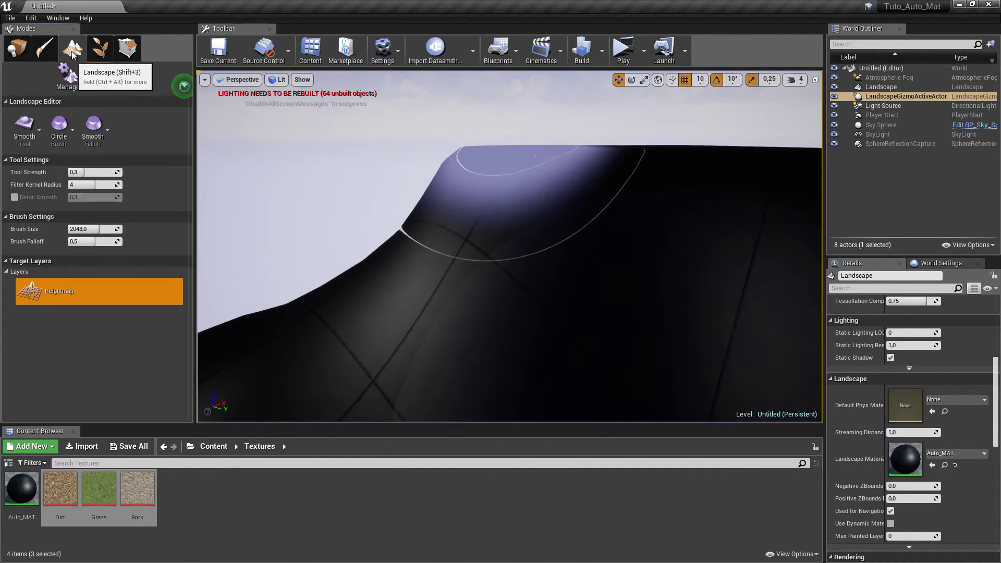
pyautogui.click(128, 77)
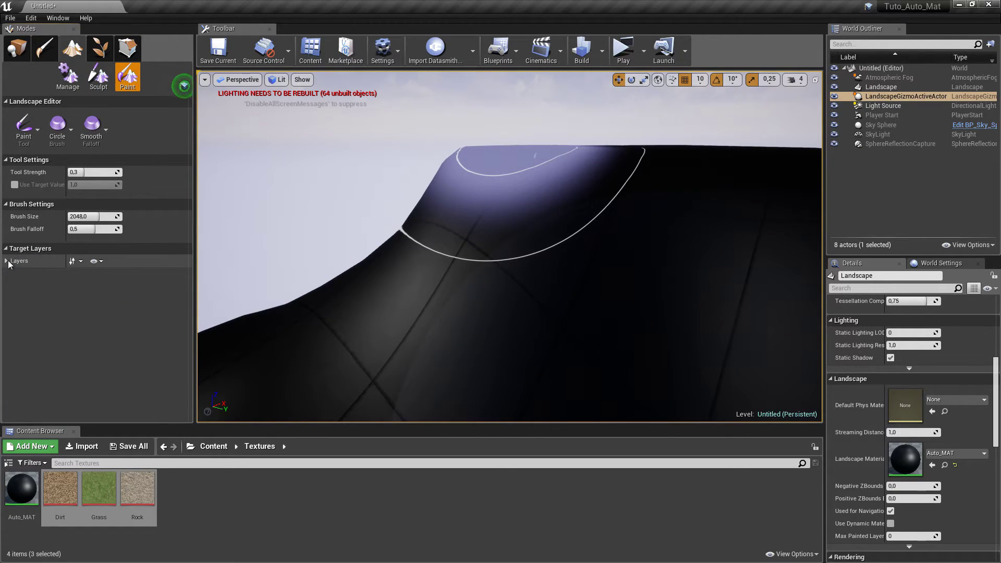
pyautogui.click(581, 49)
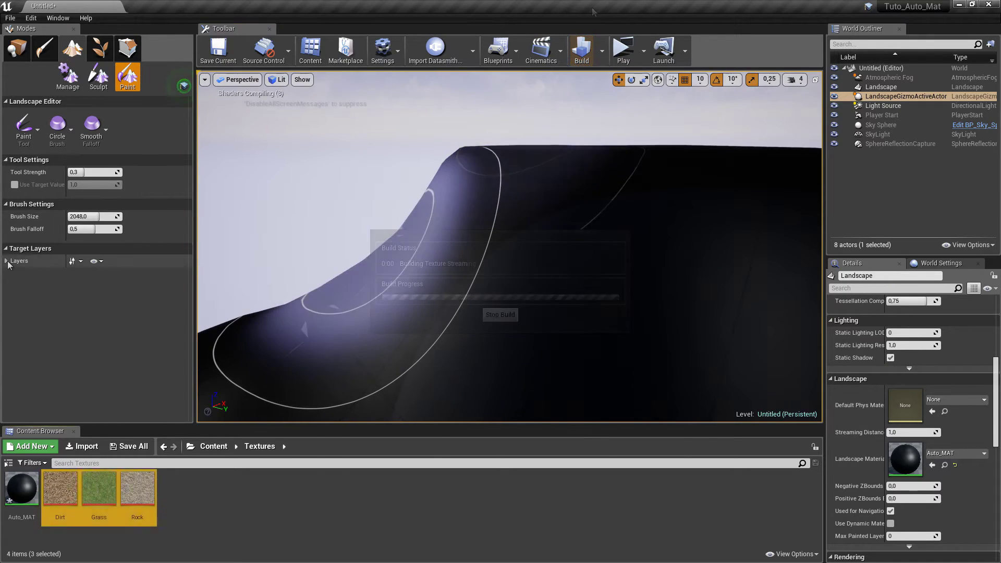
pyautogui.click(7, 262)
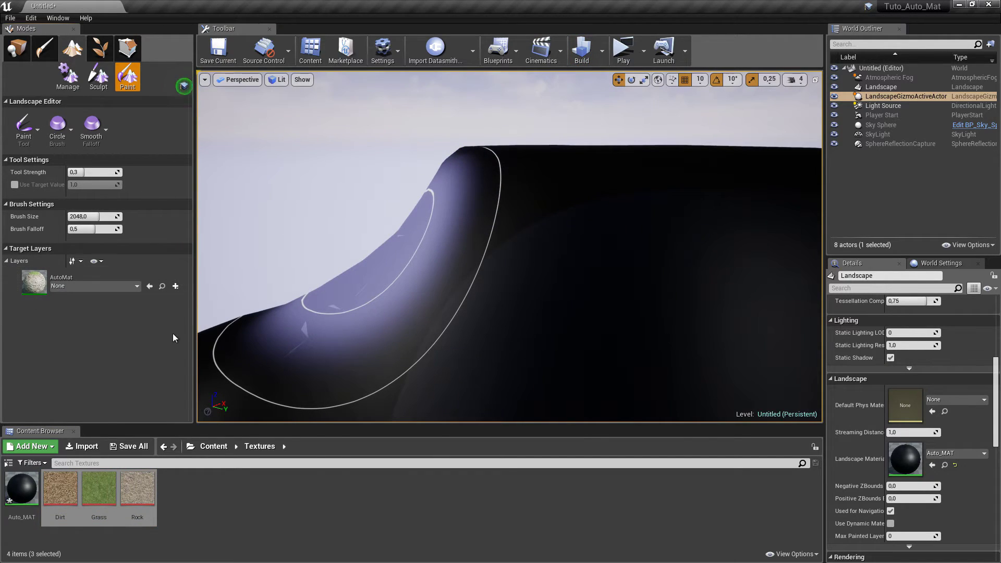
pyautogui.click(175, 286)
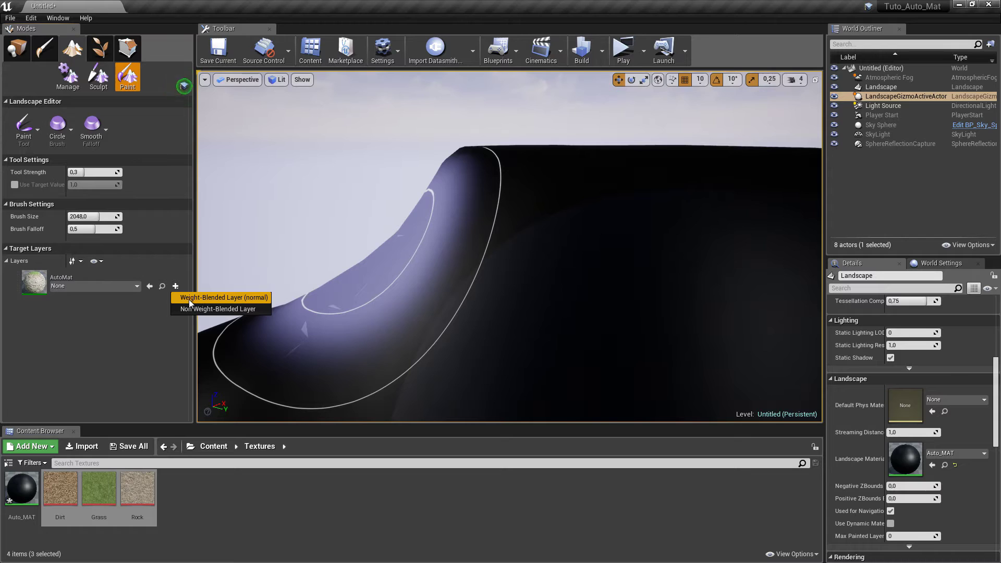
pyautogui.click(226, 300)
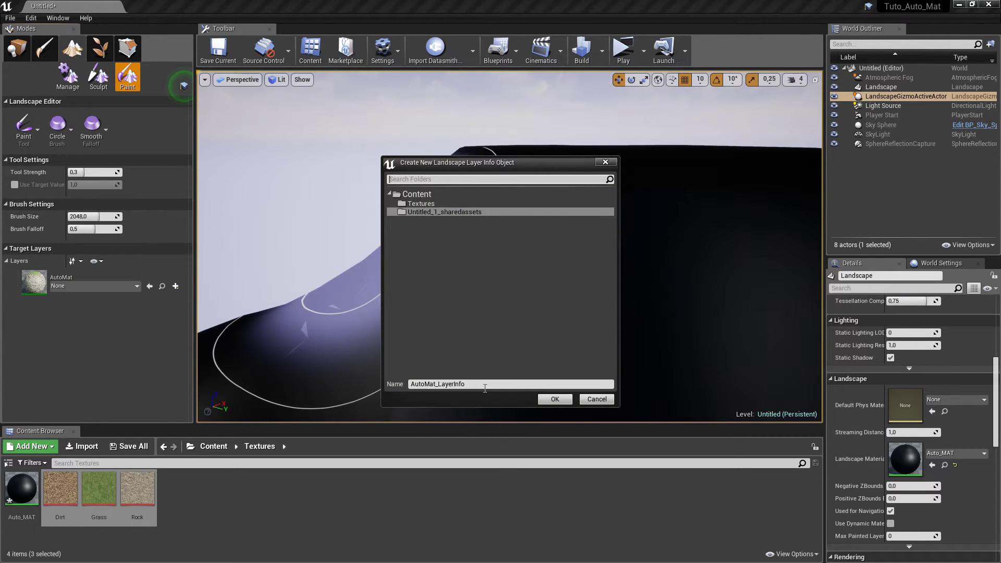
pyautogui.click(552, 399)
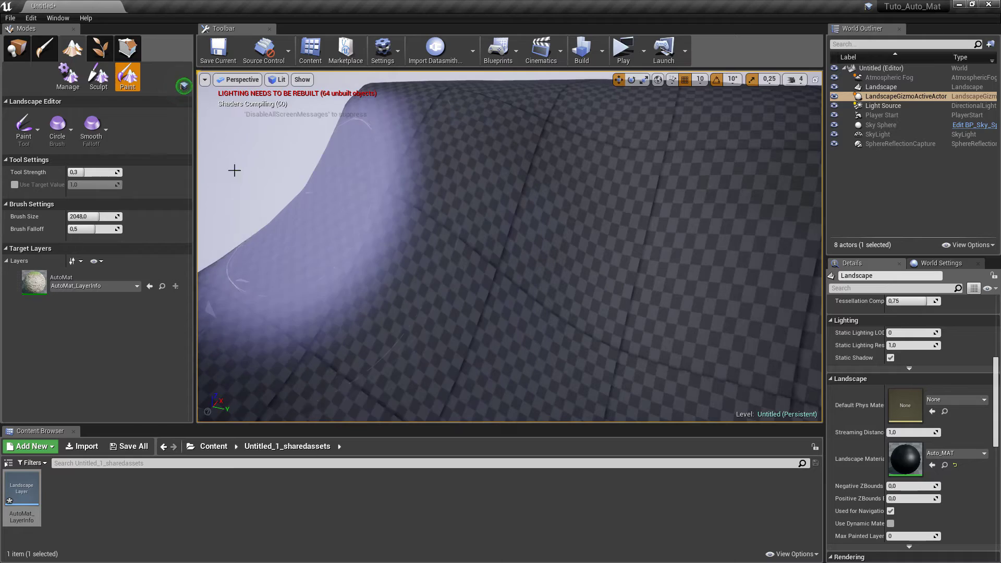
pyautogui.click(21, 55)
pyautogui.moveTo(458, 174)
pyautogui.mouseDown(button='right')
pyautogui.moveTo(459, 151)
pyautogui.moveTo(657, 277)
pyautogui.moveTo(438, 326)
pyautogui.moveTo(462, 172)
pyautogui.mouseUp(button='right')
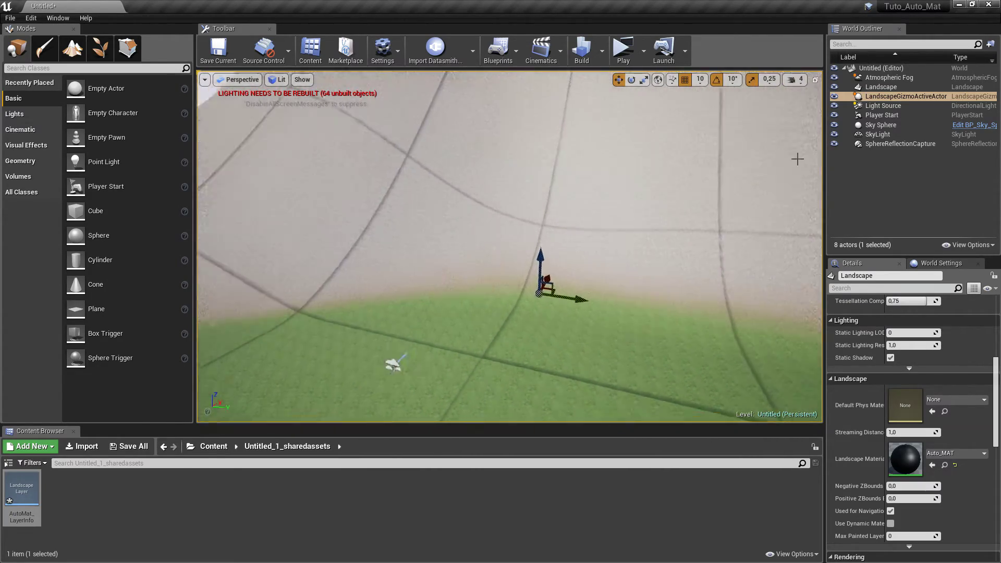
# Delete the SphereReflectionCapture and fly over the hill to check grass on flats, rock on slopes
pyautogui.click(886, 143)
pyautogui.press('Delete')
pyautogui.moveTo(704, 205); pyautogui.dragTo(320, 365, button='right')
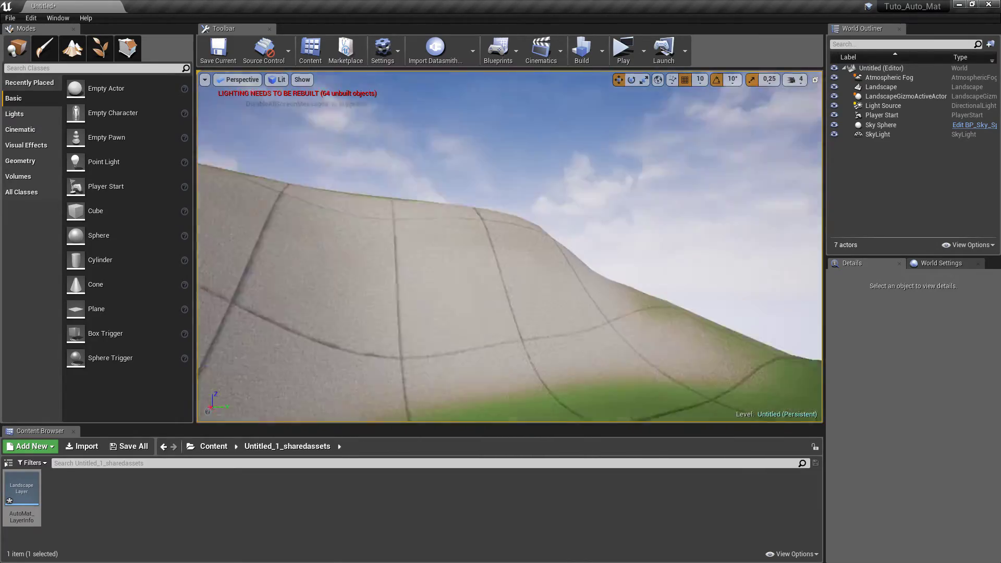
pyautogui.moveTo(320, 366); pyautogui.dragTo(320, 366, button='right')
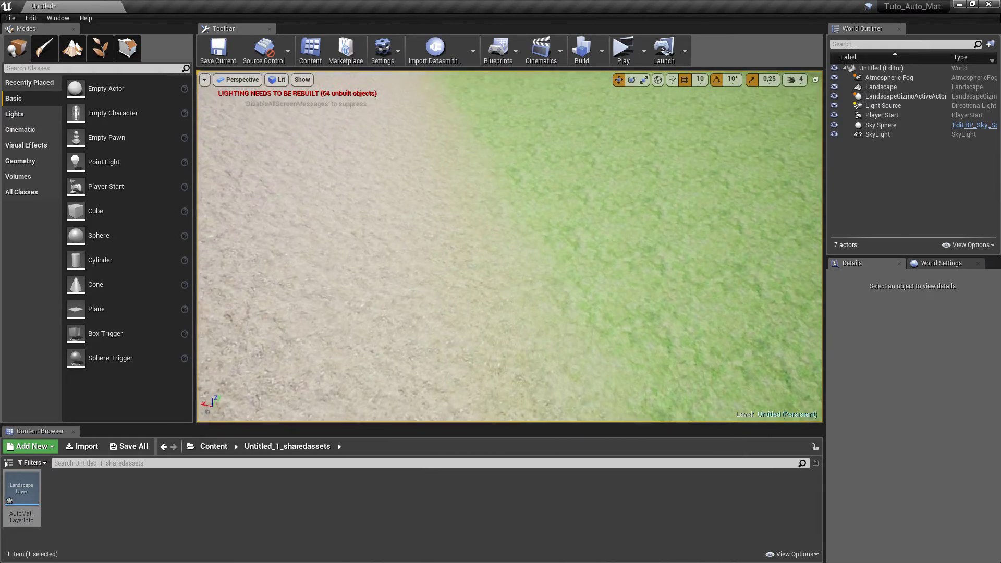
pyautogui.moveTo(510, 247)
pyautogui.mouseDown(button='right')
pyautogui.moveTo(509, 156)
pyautogui.moveTo(510, 247)
pyautogui.moveTo(581, 333)
pyautogui.mouseUp(button='right')
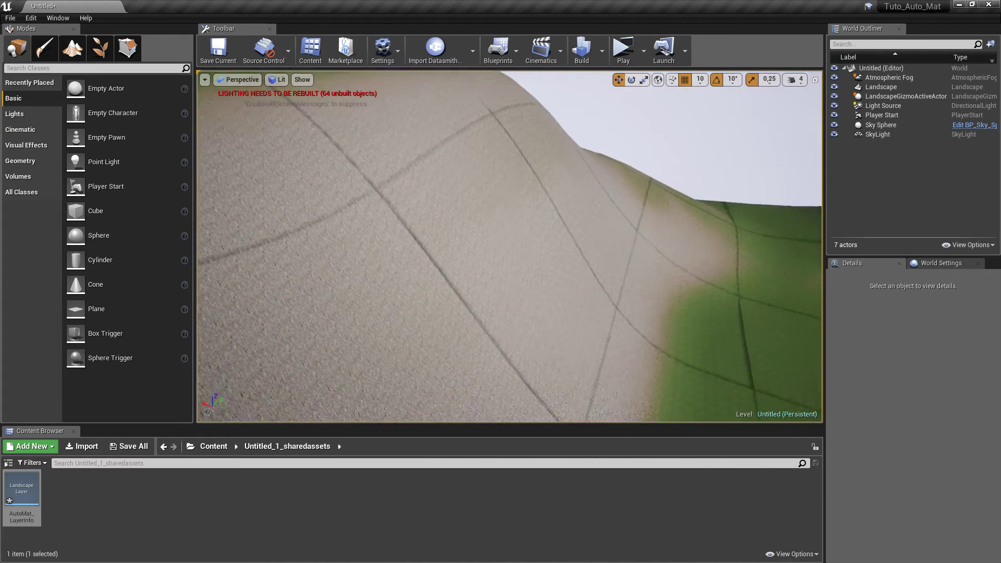
pyautogui.moveTo(542, 232); pyautogui.dragTo(542, 232, button='right')
# Raise a bump in the terrain with the Landscape Sculpt tool
pyautogui.click(81, 56)
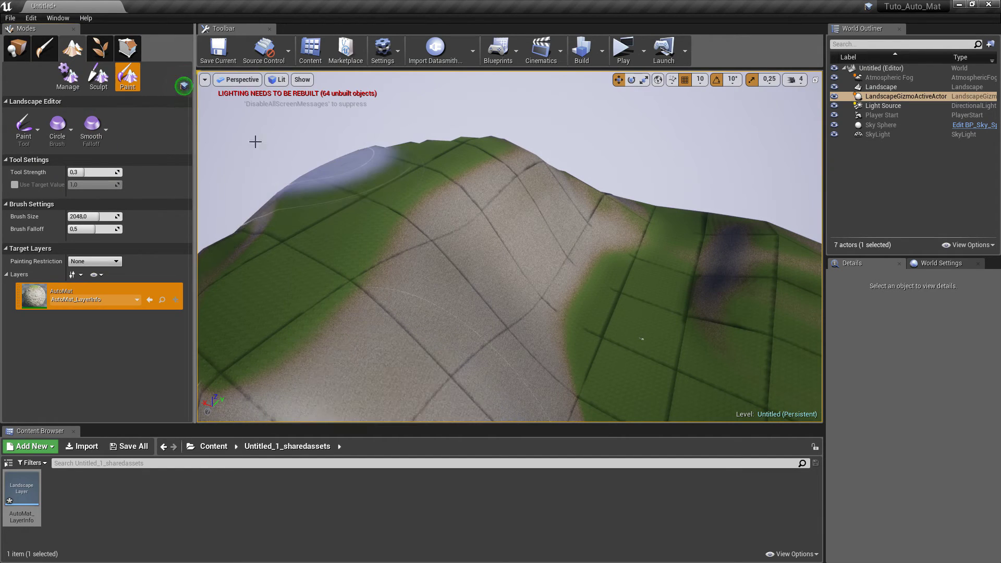
pyautogui.click(24, 128)
pyautogui.click(62, 156)
pyautogui.scroll(5, 452, 260)
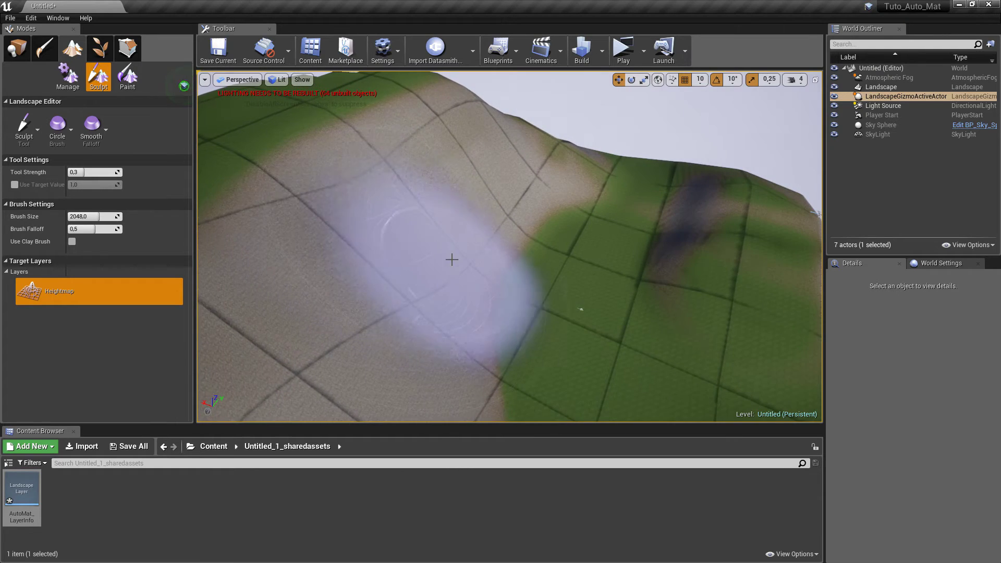
pyautogui.moveTo(451, 259)
pyautogui.mouseDown()
pyautogui.moveTo(472, 261)
pyautogui.moveTo(480, 180)
pyautogui.moveTo(335, 190)
pyautogui.mouseUp()
# Flatten the ridges into level grass ground with the Flatten tool, viewed from above
pyautogui.click(24, 128)
pyautogui.click(62, 208)
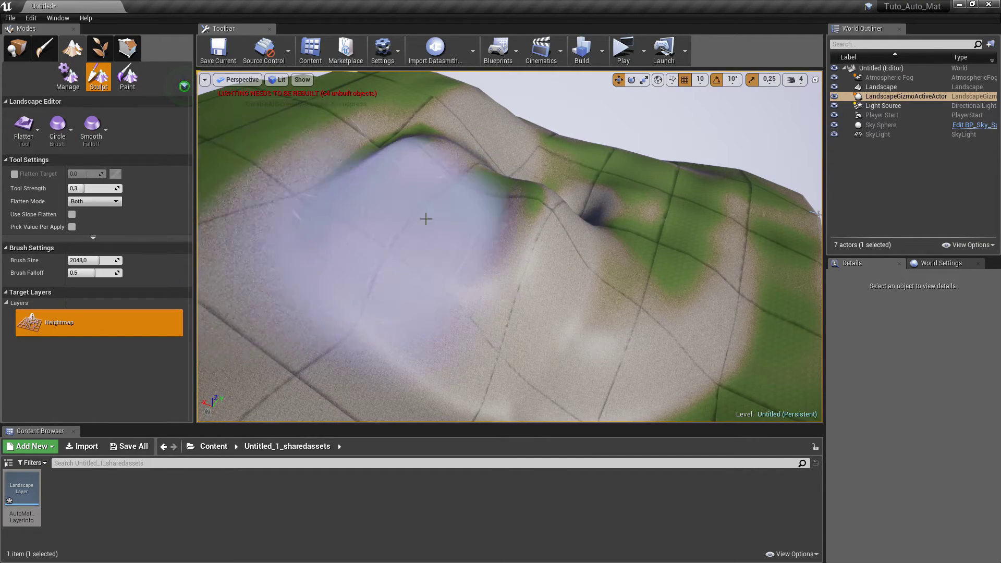
pyautogui.moveTo(411, 216); pyautogui.dragTo(354, 329, button='right')
pyautogui.moveTo(354, 329)
pyautogui.mouseDown()
pyautogui.moveTo(727, 194)
pyautogui.moveTo(361, 184)
pyautogui.moveTo(406, 217)
pyautogui.mouseUp()
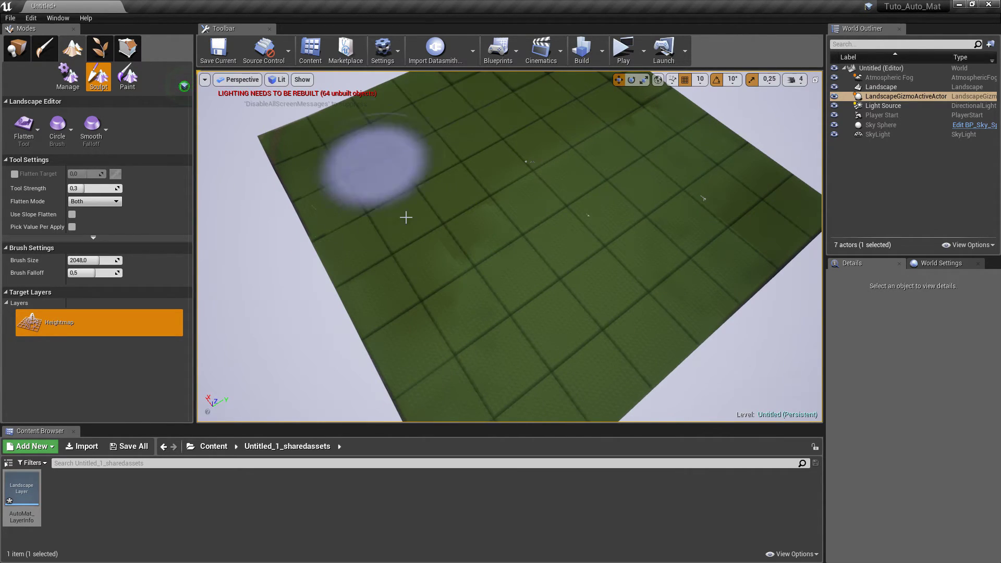
# Roughen a large crater into the terrain with the Noise tool at strength 1.0
pyautogui.click(37, 132)
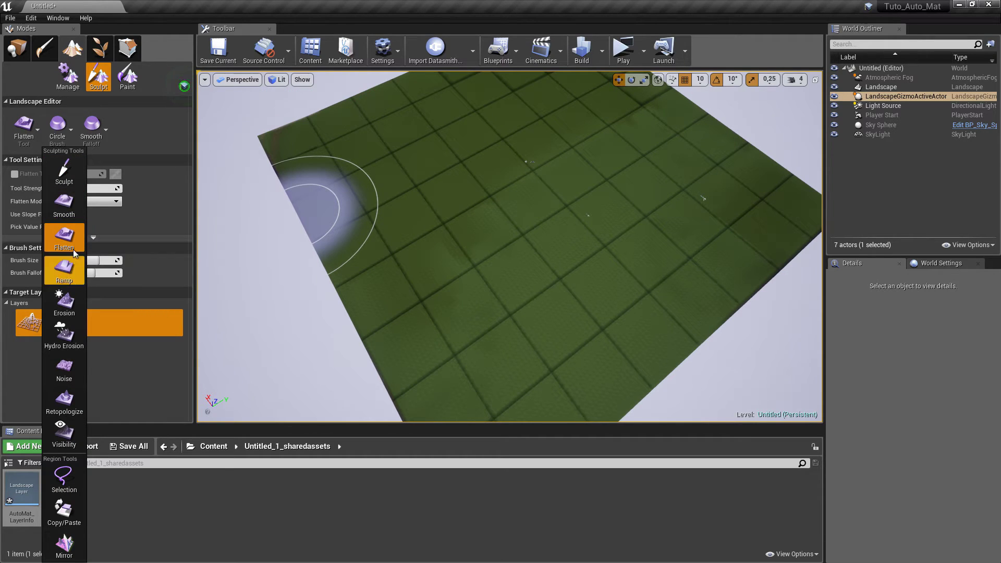
pyautogui.click(64, 368)
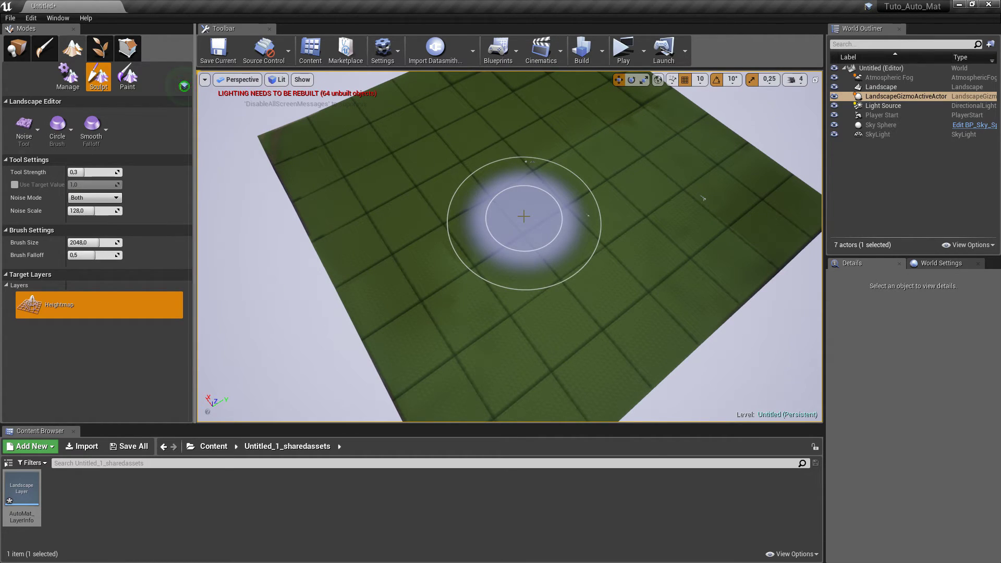
pyautogui.moveTo(84, 172); pyautogui.dragTo(125, 173)
pyautogui.moveTo(525, 212)
pyautogui.mouseDown()
pyautogui.moveTo(640, 213)
pyautogui.moveTo(521, 198)
pyautogui.mouseUp()
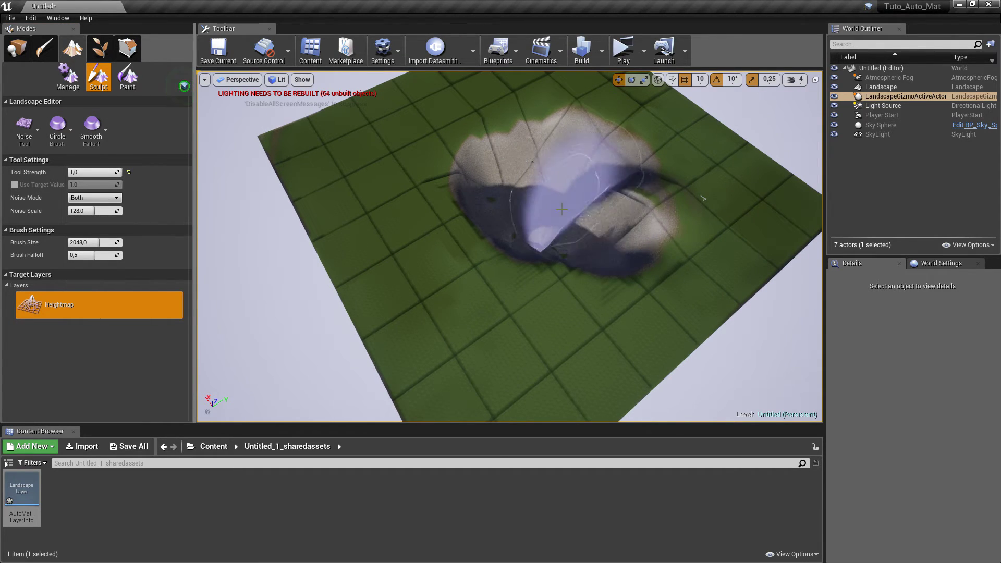
pyautogui.moveTo(521, 198); pyautogui.dragTo(486, 192, button='right')
pyautogui.scroll(3, 485, 191)
pyautogui.scroll(3, 486, 191)
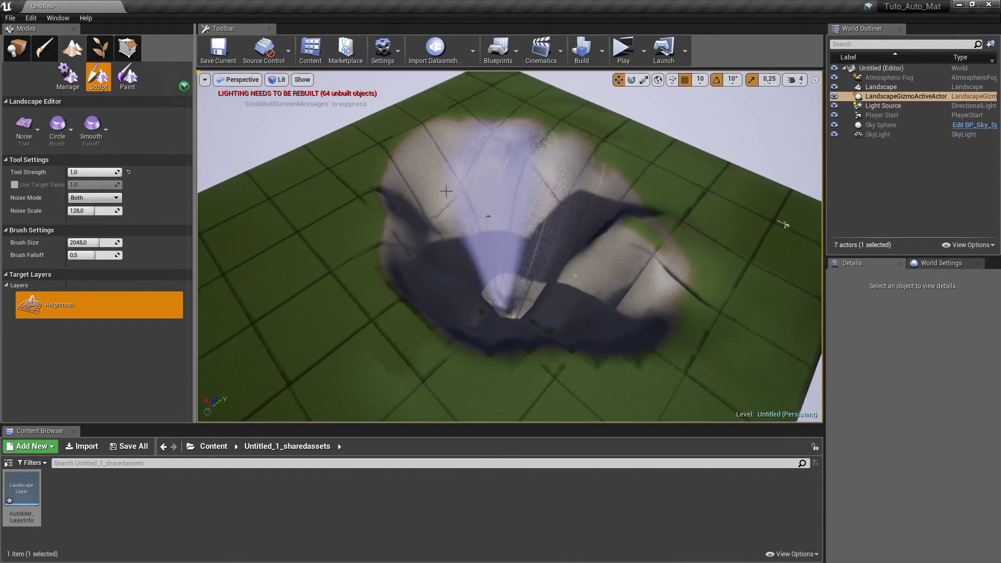
# Flatten the crater's centre with the Flatten tool and orbit to look inside it
pyautogui.click(22, 136)
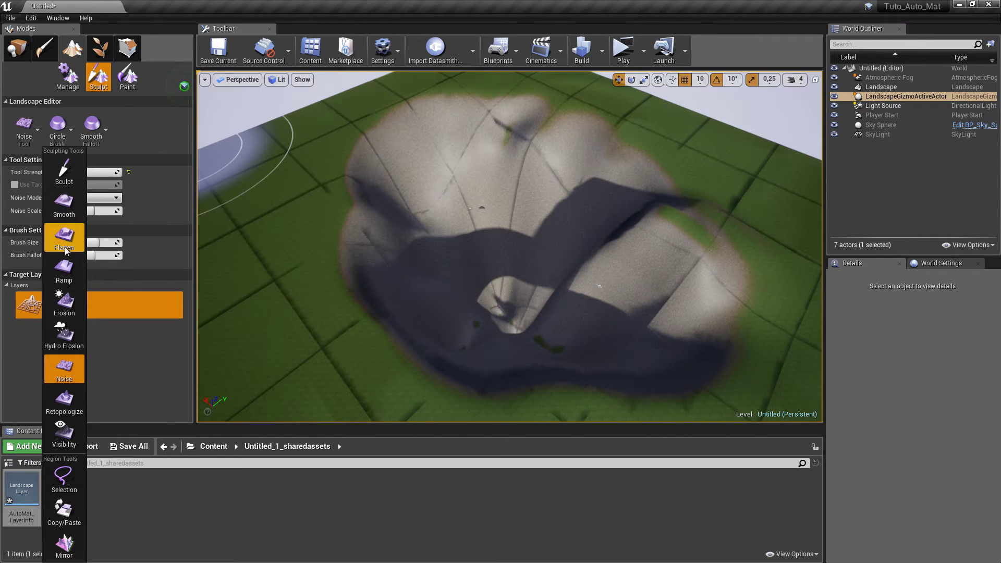
pyautogui.click(65, 251)
pyautogui.moveTo(458, 312); pyautogui.dragTo(477, 284)
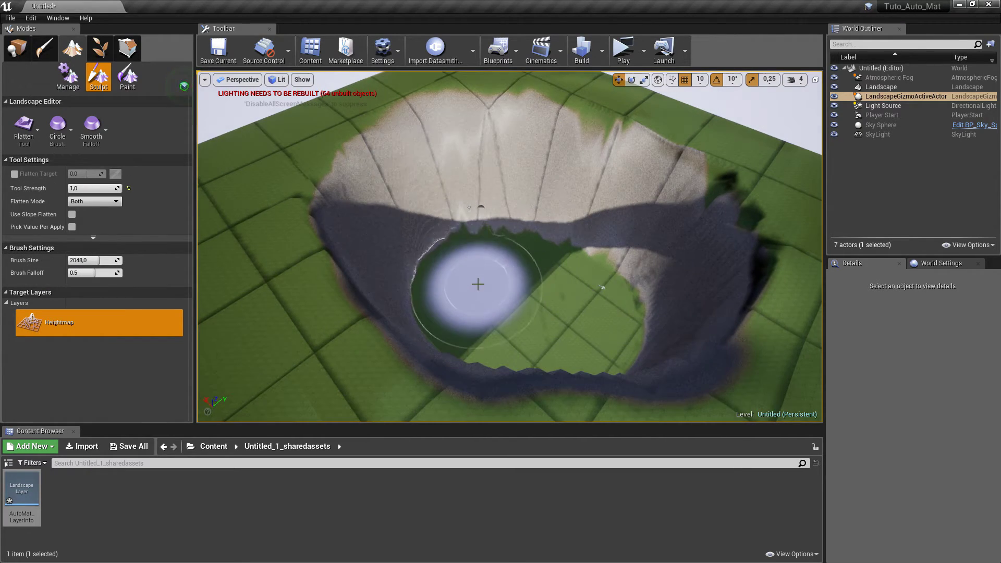
pyautogui.moveTo(478, 283)
pyautogui.mouseDown(button='right')
pyautogui.moveTo(484, 228)
pyautogui.moveTo(500, 245)
pyautogui.mouseUp(button='right')
pyautogui.scroll(3, 485, 228)
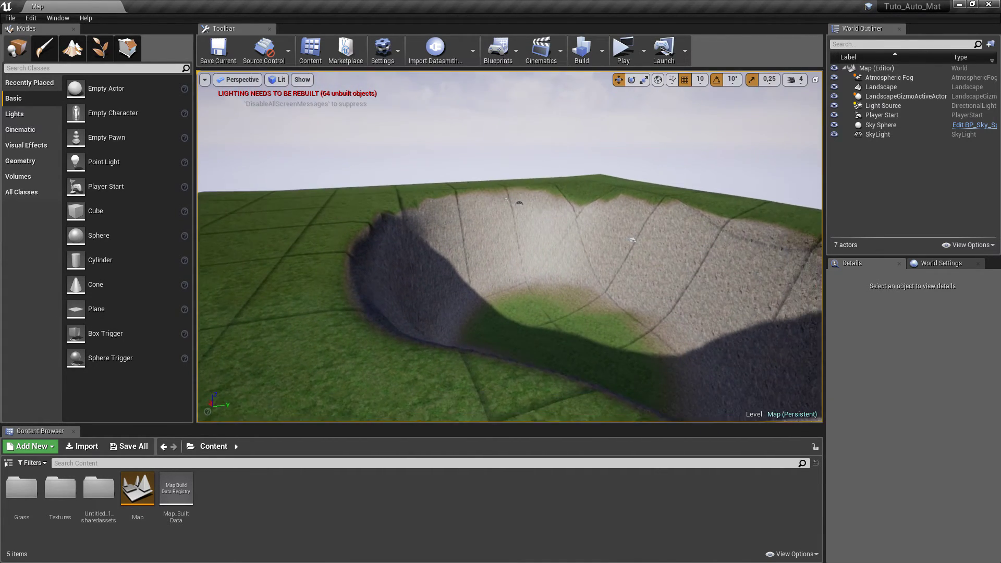
pyautogui.moveTo(547, 332)
pyautogui.mouseDown()
pyautogui.moveTo(352, 232)
pyautogui.moveTo(721, 265)
pyautogui.mouseUp()
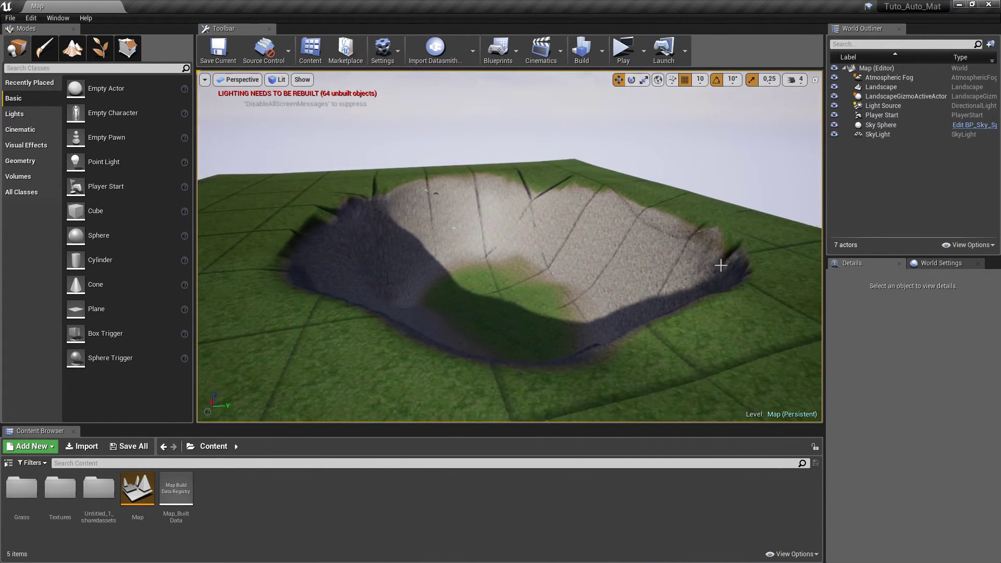
# Create a Landscape Grass Type asset named Grass whose first variety uses the grass mesh
pyautogui.scroll(5, 462, 287)
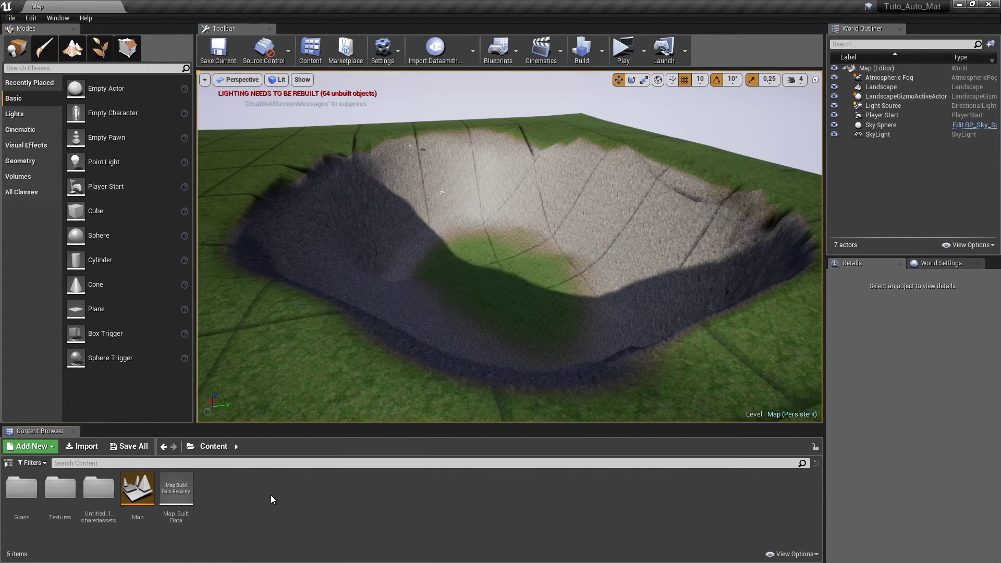
pyautogui.rightClick(271, 495)
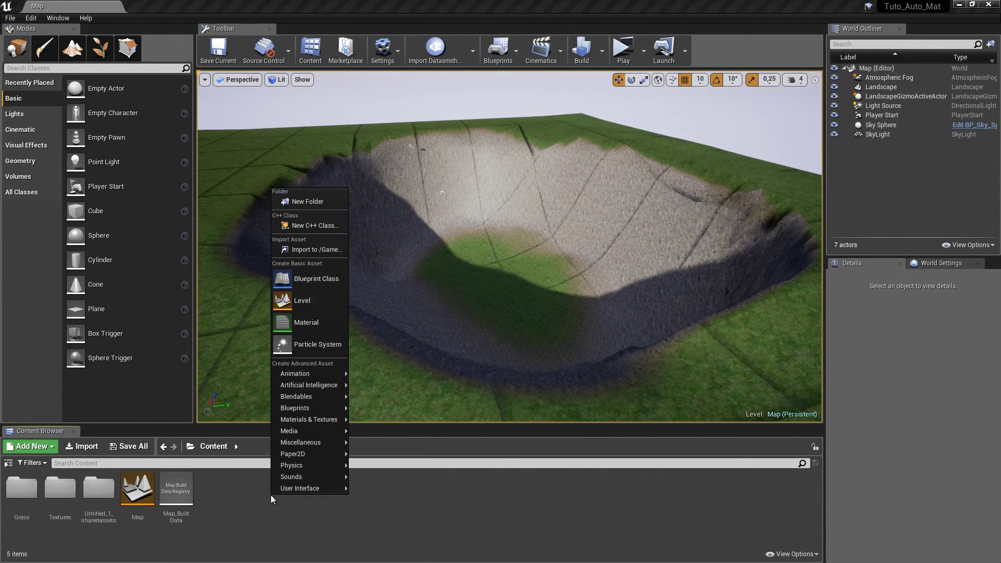
pyautogui.moveTo(300, 444)
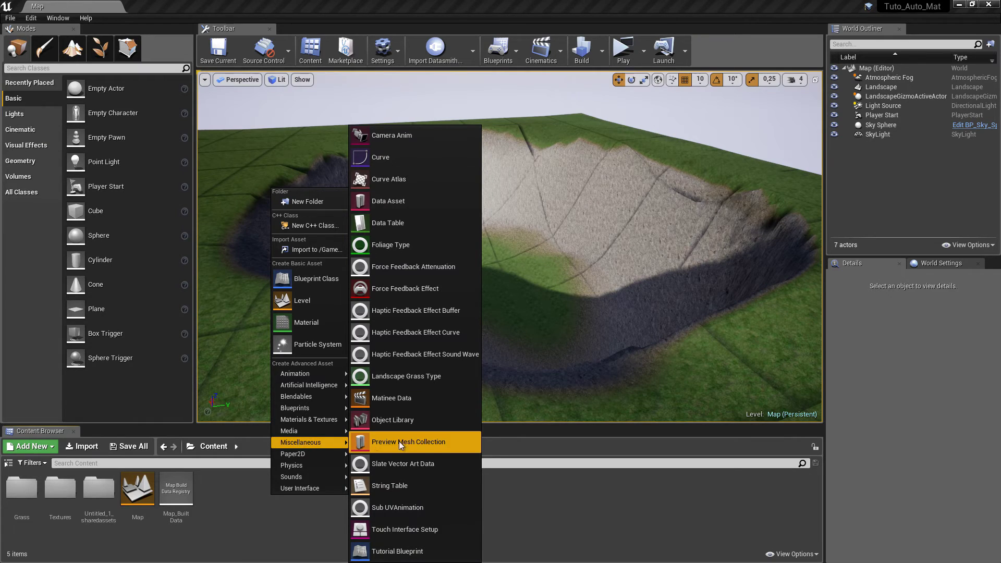
pyautogui.click(358, 383)
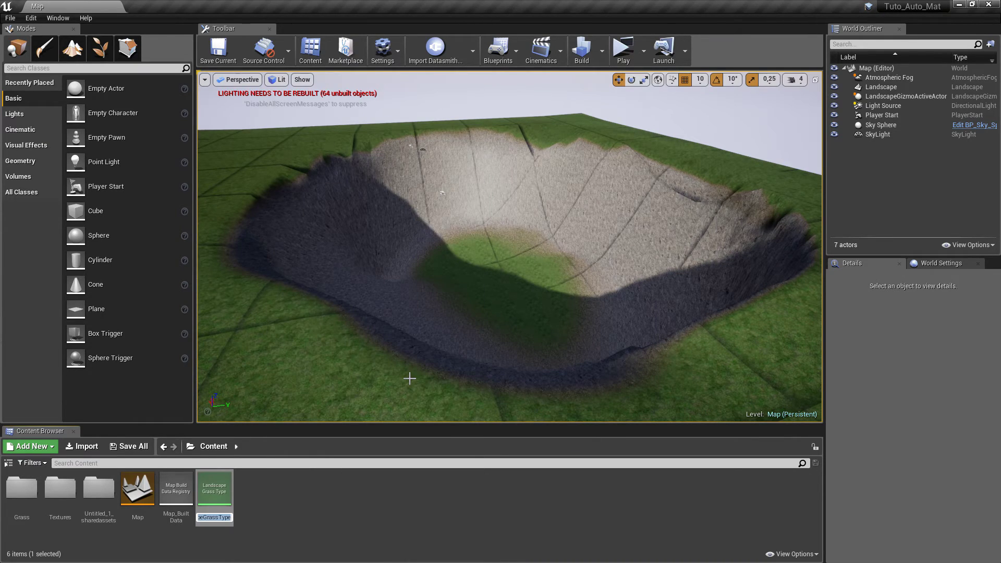
pyautogui.press('Return')
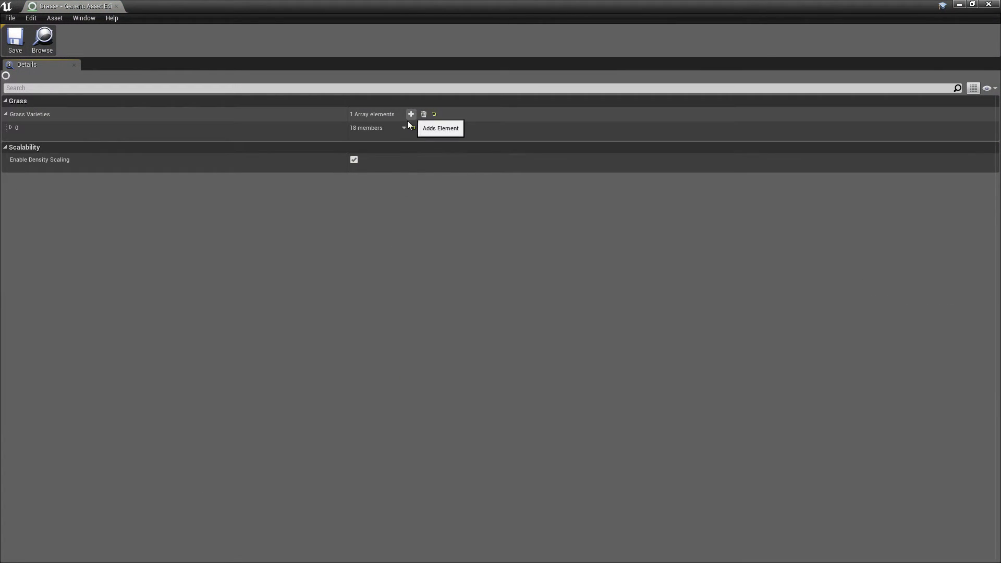
pyautogui.click(10, 128)
pyautogui.click(459, 149)
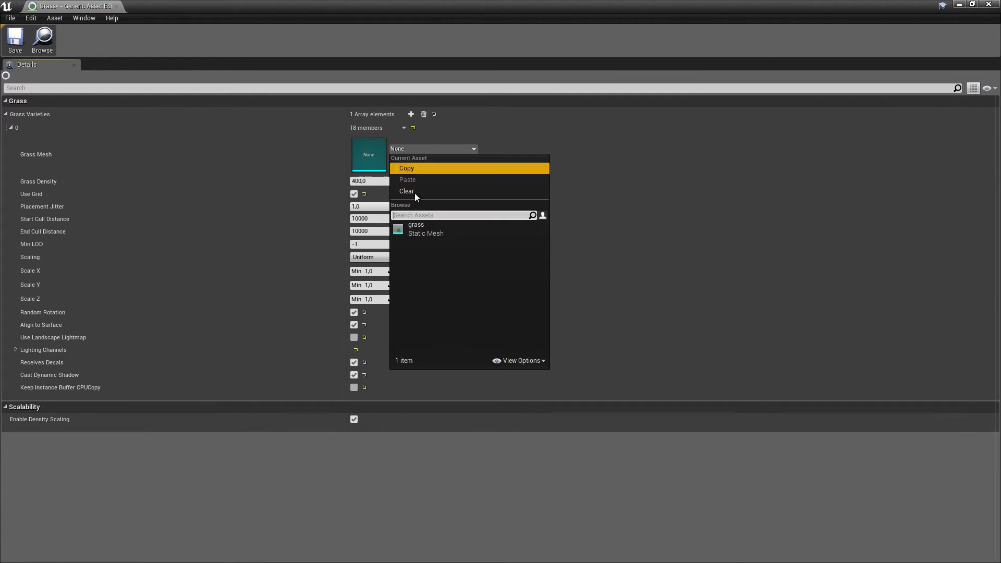
pyautogui.click(408, 233)
# Set grass density 50, start cull distance 0 and max scale 1.3, then save Grass
pyautogui.click(381, 180)
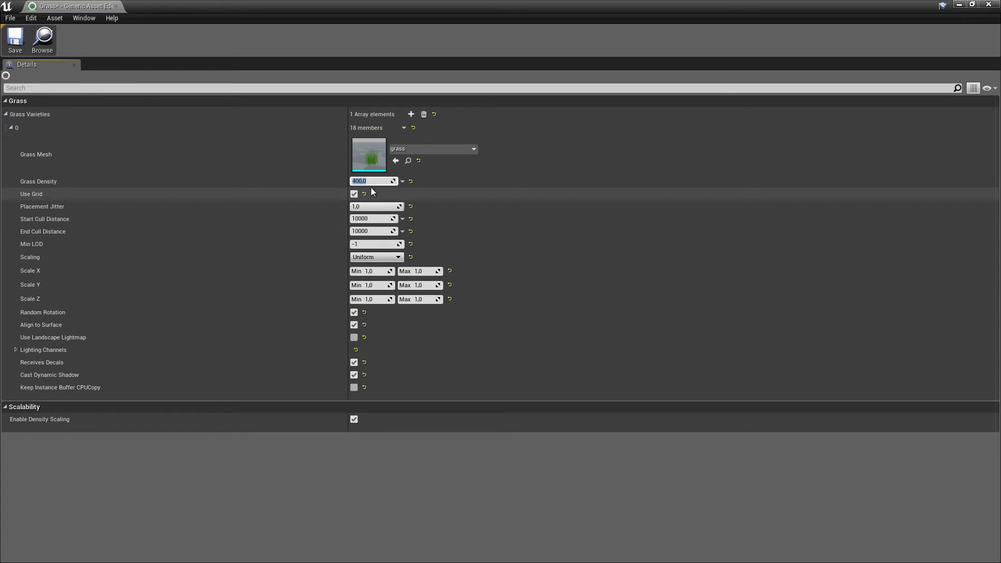
pyautogui.write('50')
pyautogui.press('Return')
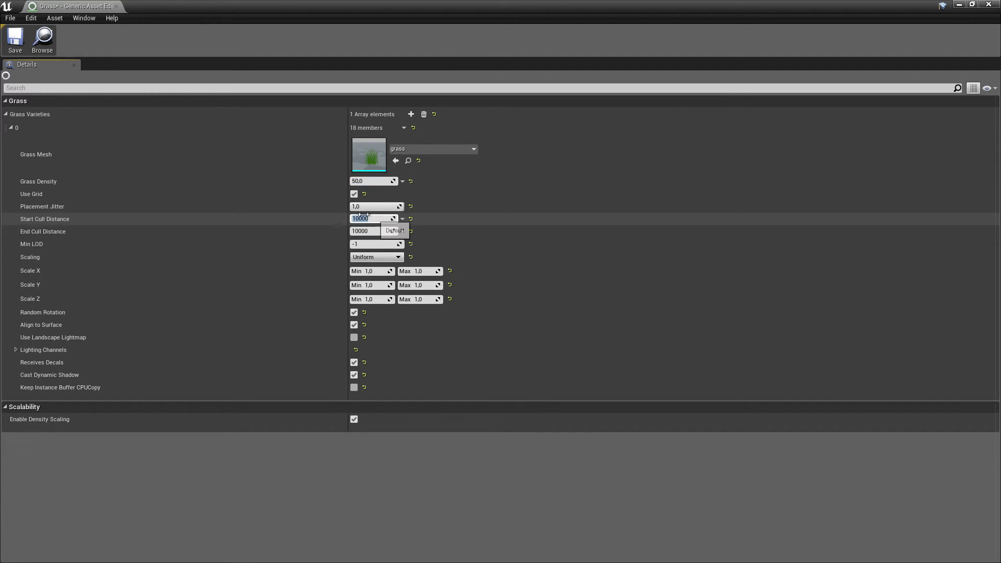
pyautogui.write('0')
pyautogui.press('Return')
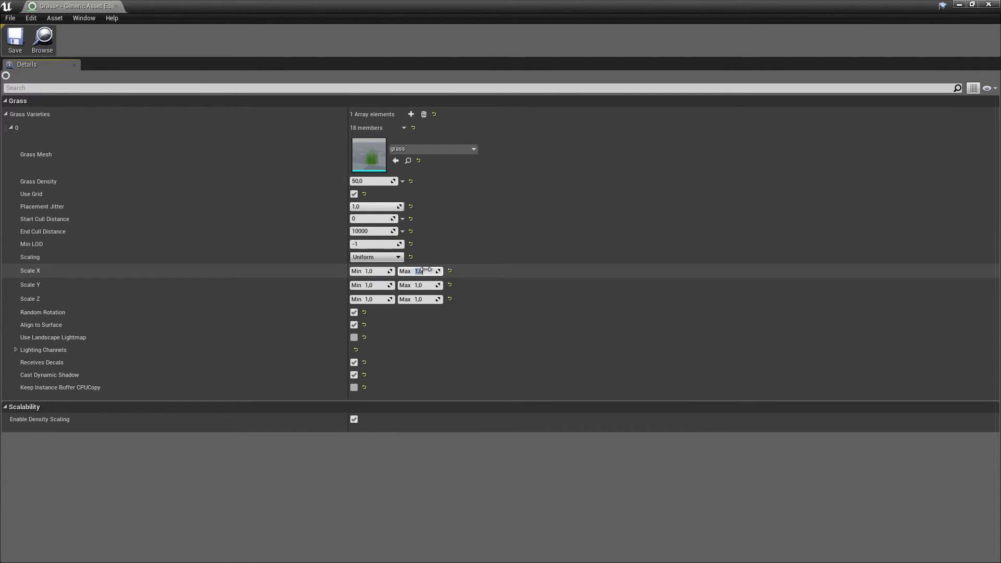
pyautogui.write('13')
pyautogui.click(432, 299)
pyautogui.write('1.3')
pyautogui.press('Return')
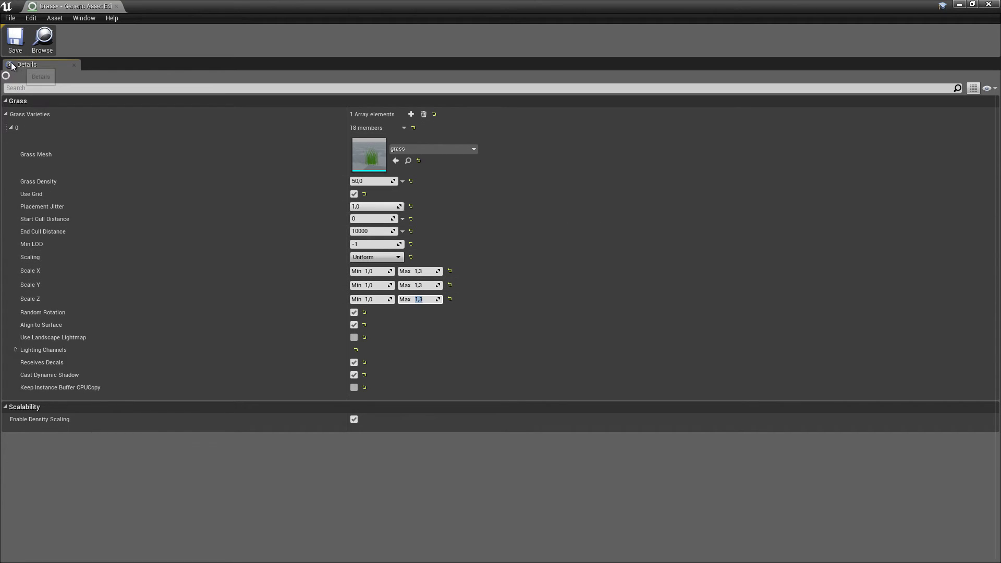
pyautogui.click(10, 54)
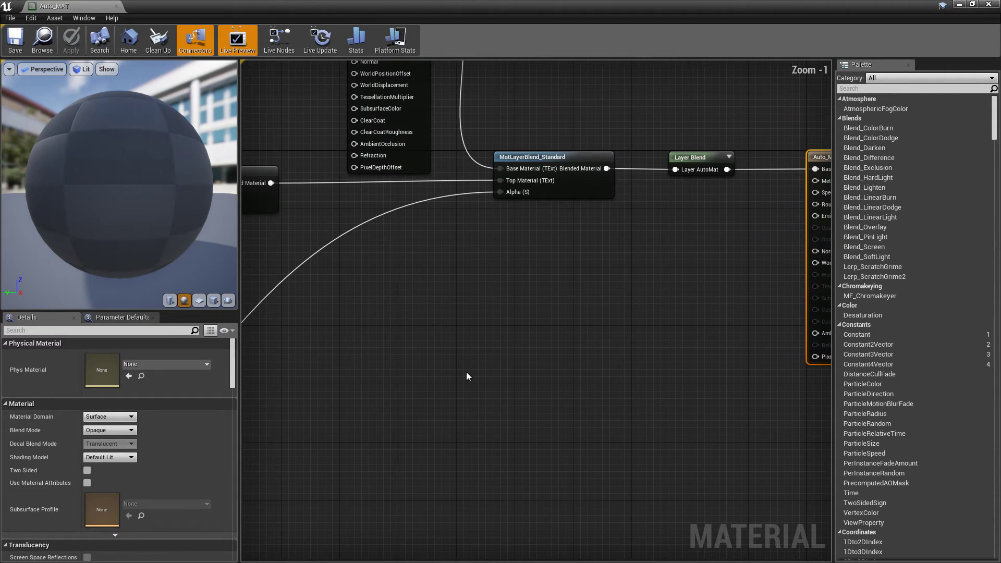
# Add a Landscape Grass Output node to Auto_MAT with its grass type set to Grass
pyautogui.rightClick(496, 362)
pyautogui.write('grass')
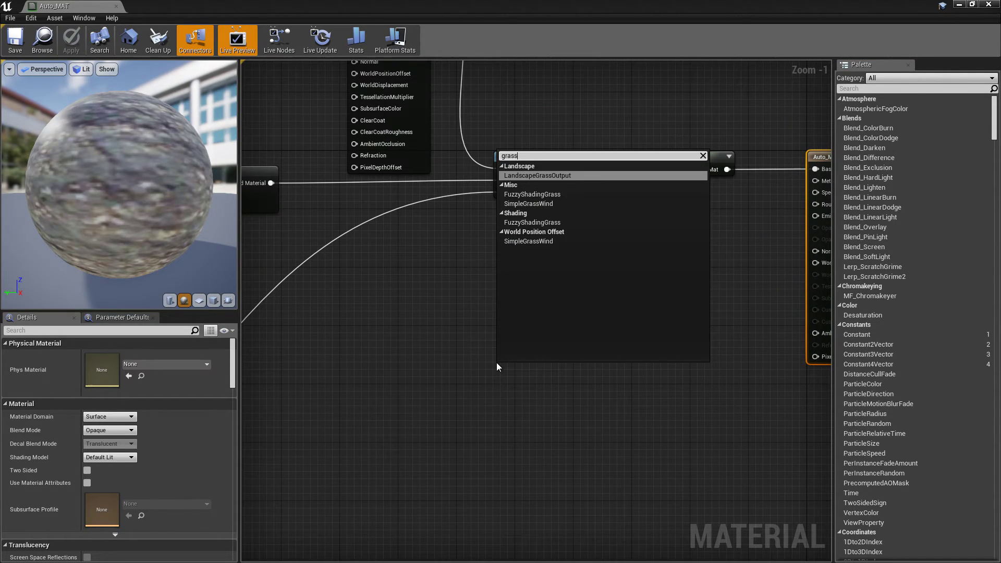
pyautogui.click(563, 177)
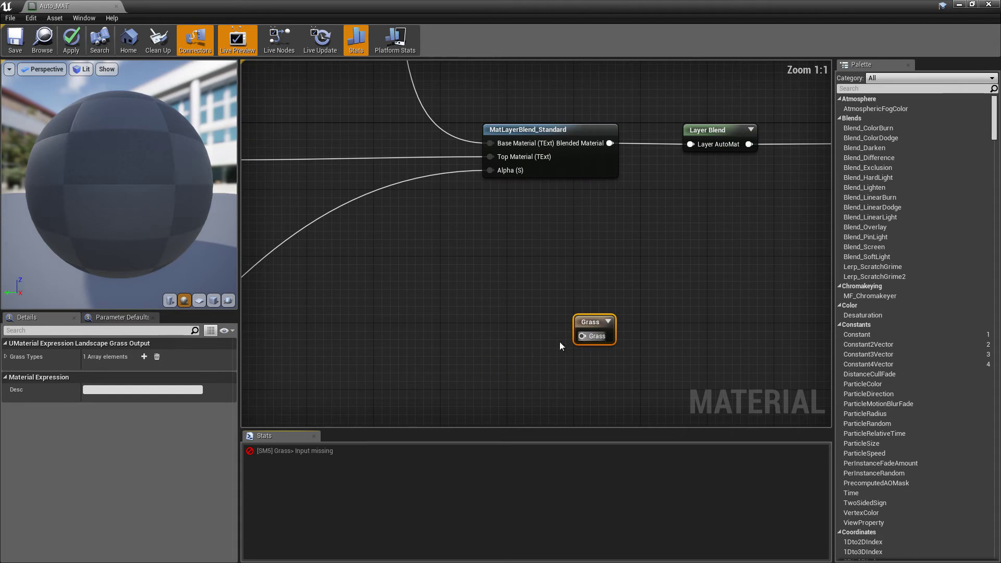
pyautogui.click(6, 357)
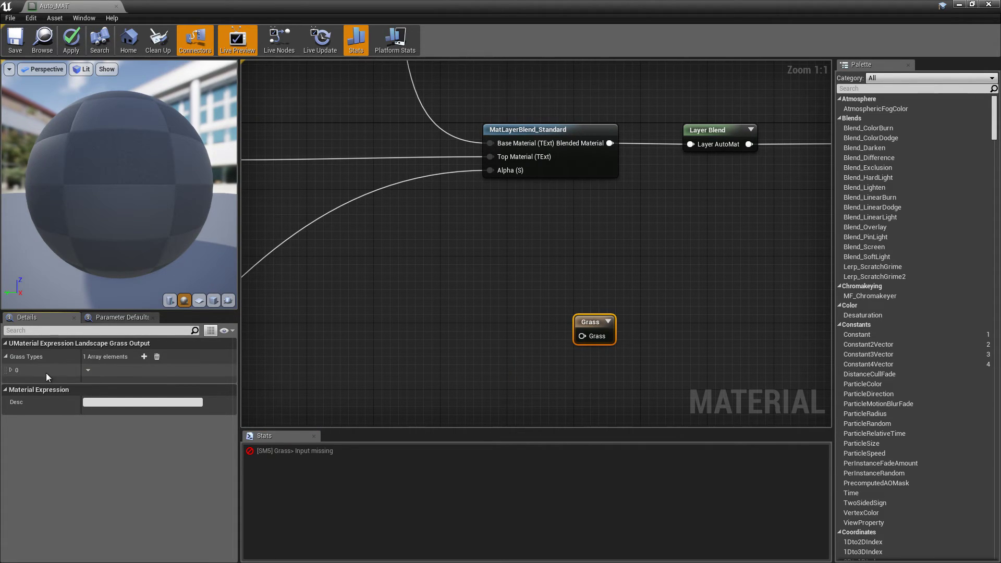
pyautogui.click(9, 370)
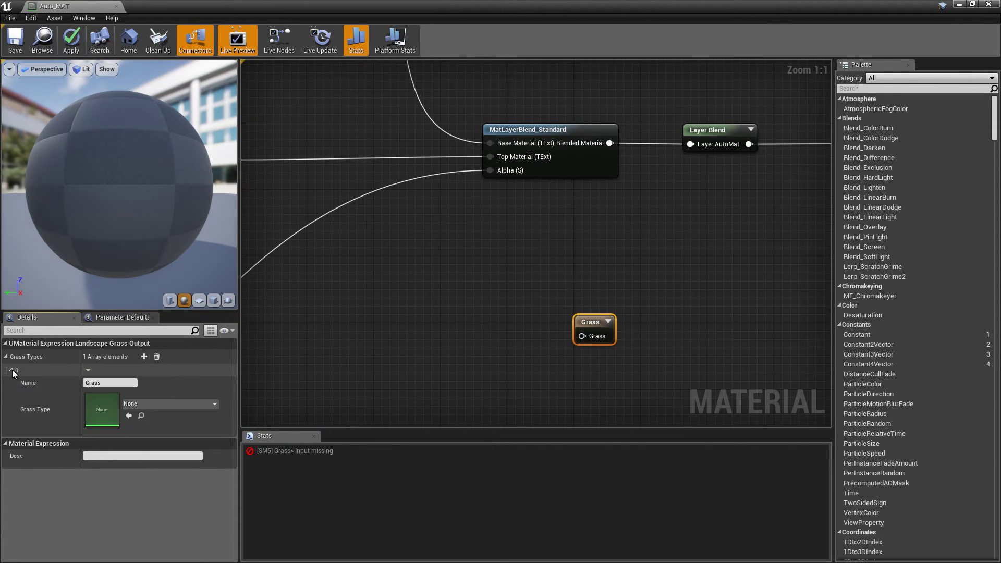
pyautogui.click(143, 404)
pyautogui.click(157, 257)
pyautogui.moveTo(550, 352); pyautogui.dragTo(572, 343, button='right')
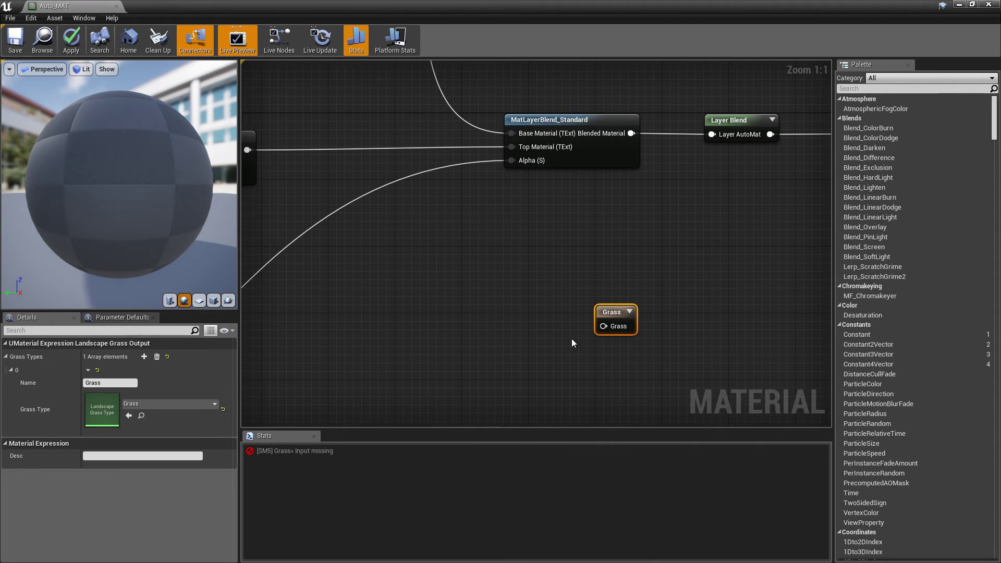
pyautogui.click(313, 435)
pyautogui.moveTo(377, 323); pyautogui.dragTo(396, 357, button='right')
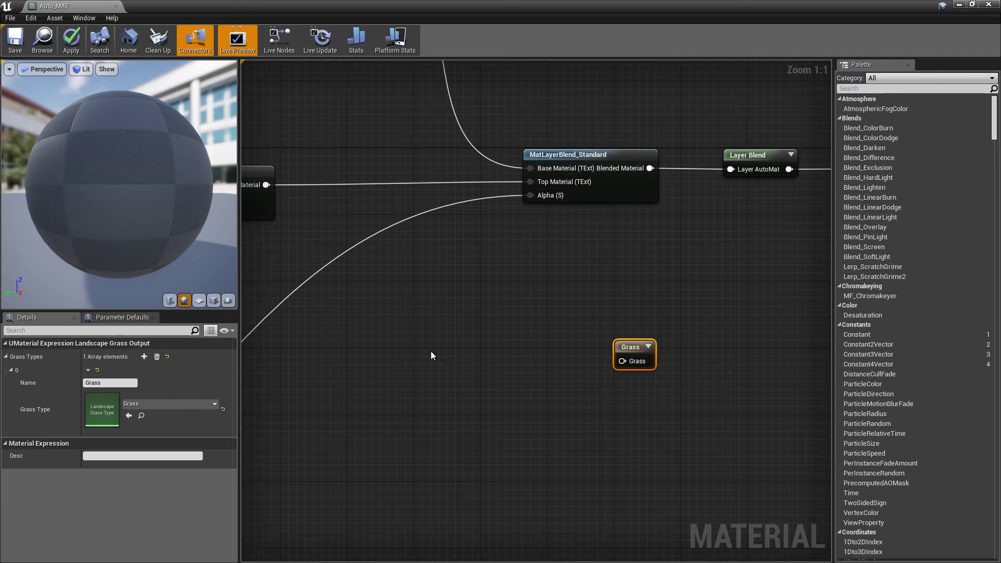
# Feed the Grass output from a landscape layer sample named AutoMat and apply the material
pyautogui.moveTo(540, 364); pyautogui.dragTo(690, 198)
pyautogui.moveTo(530, 355); pyautogui.dragTo(530, 355)
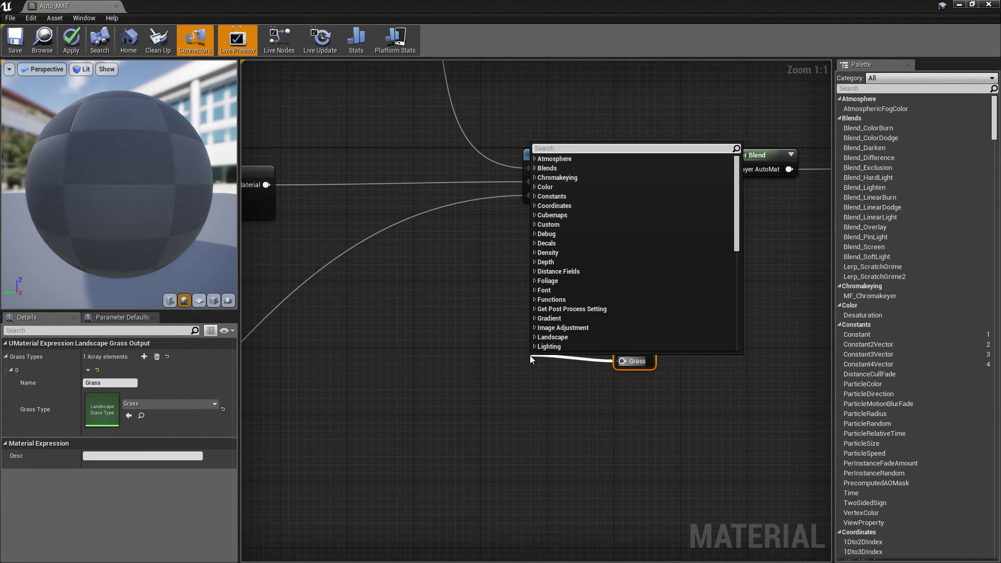
pyautogui.write('landscap')
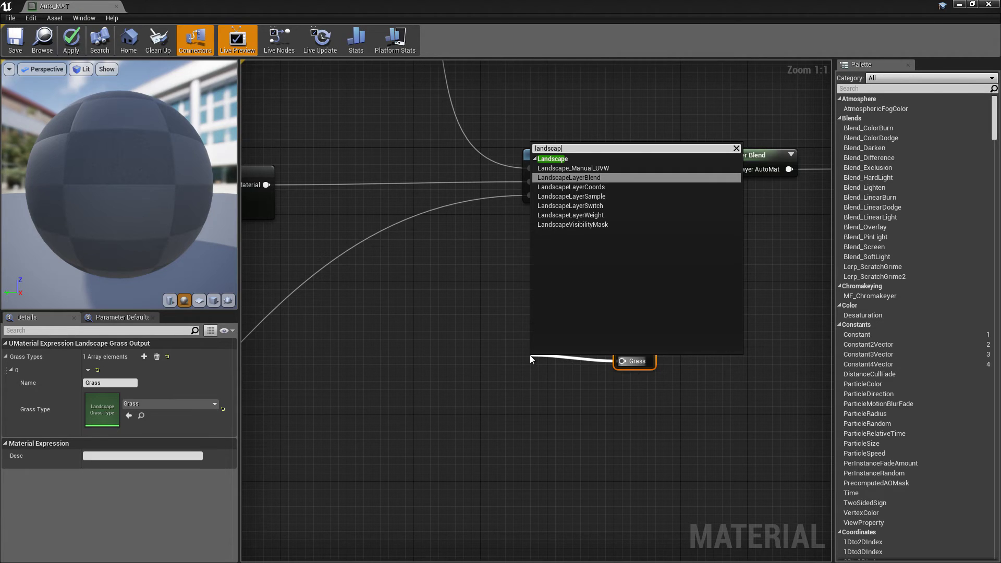
pyautogui.click(601, 197)
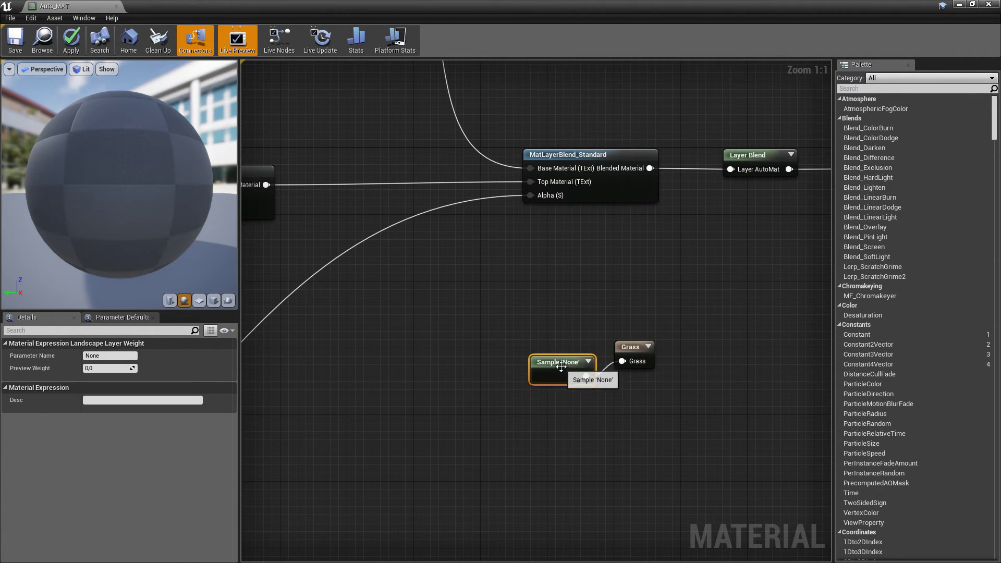
pyautogui.write('AutoMat')
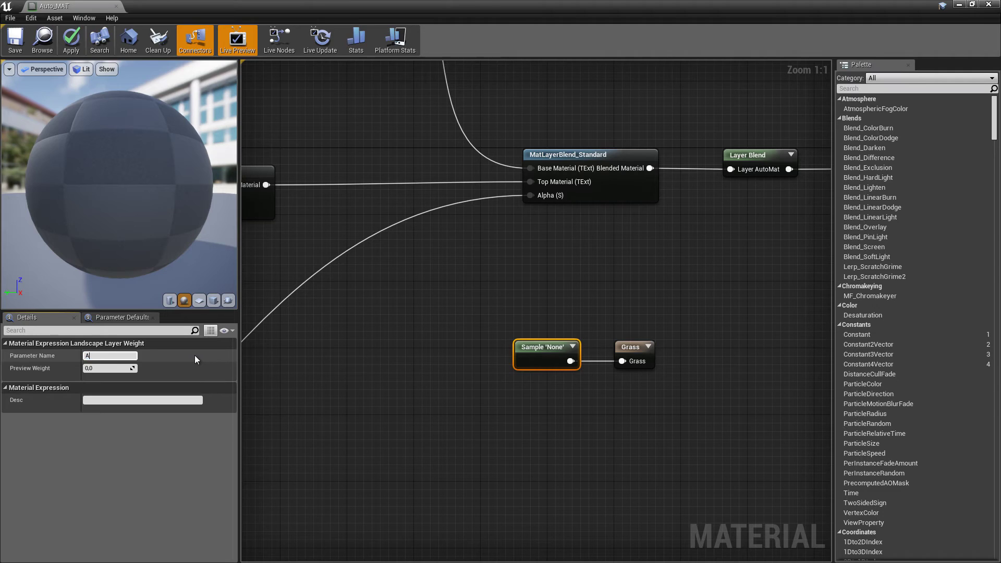
pyautogui.press('Return')
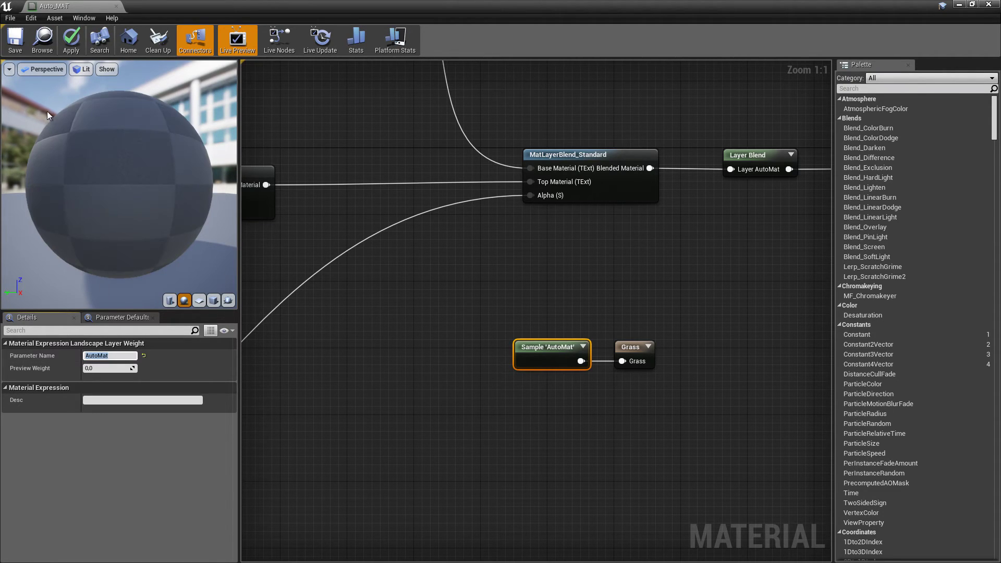
pyautogui.click(15, 39)
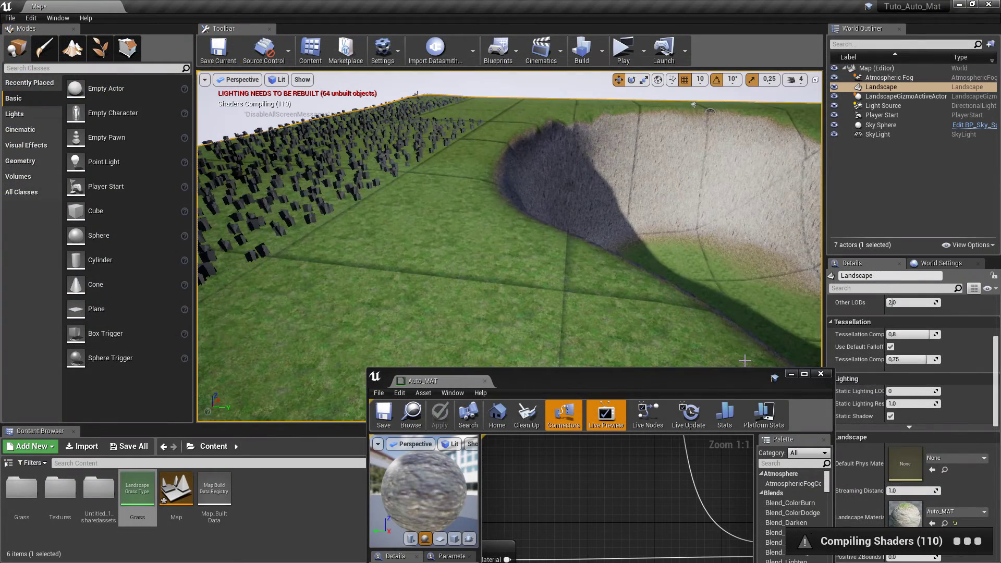
# Fly over the grass field and dark rock slope, then maximize the Auto_MAT editor
pyautogui.moveTo(670, 282); pyautogui.dragTo(671, 282, button='right')
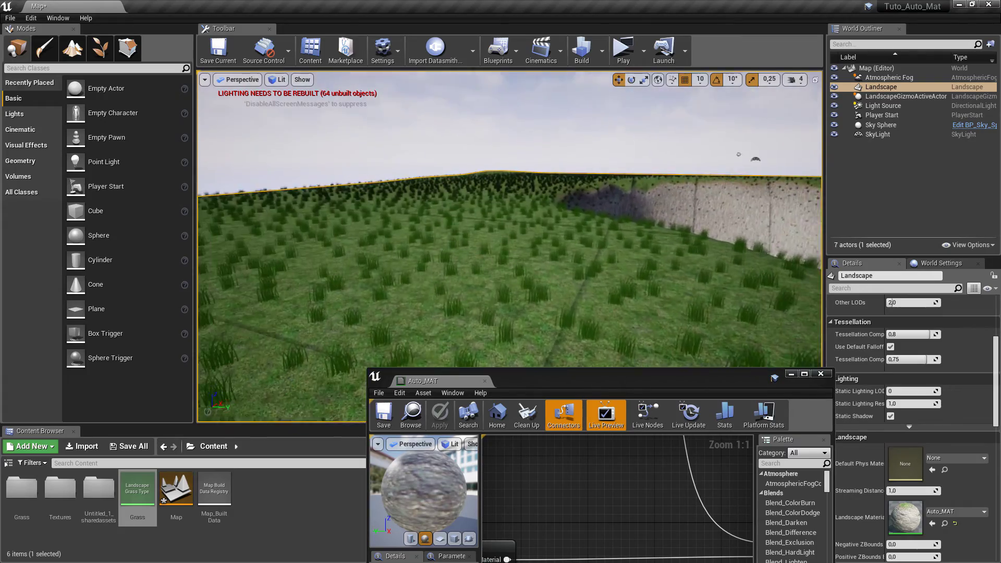
pyautogui.moveTo(567, 316); pyautogui.dragTo(567, 316, button='right')
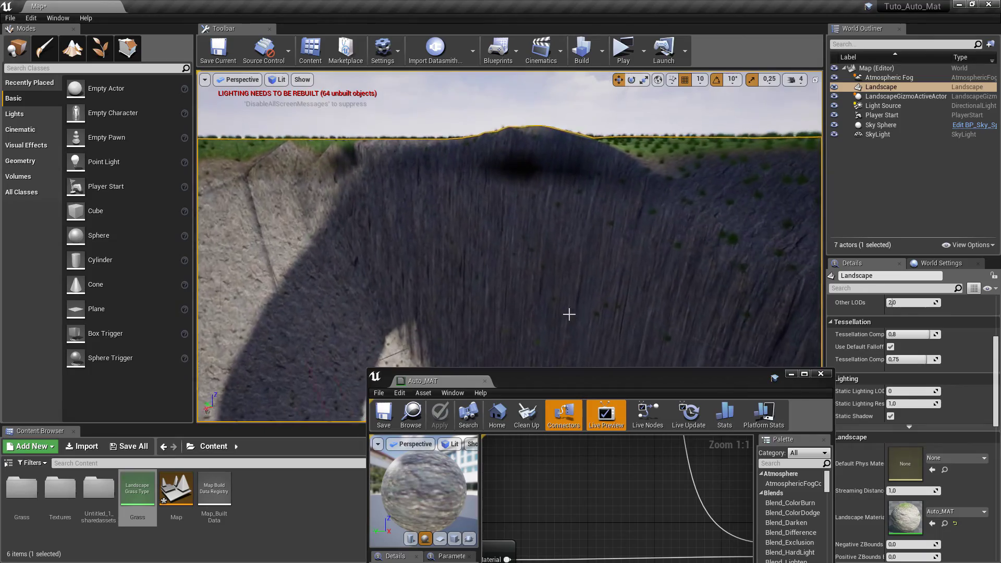
pyautogui.moveTo(567, 316); pyautogui.dragTo(567, 316, button='right')
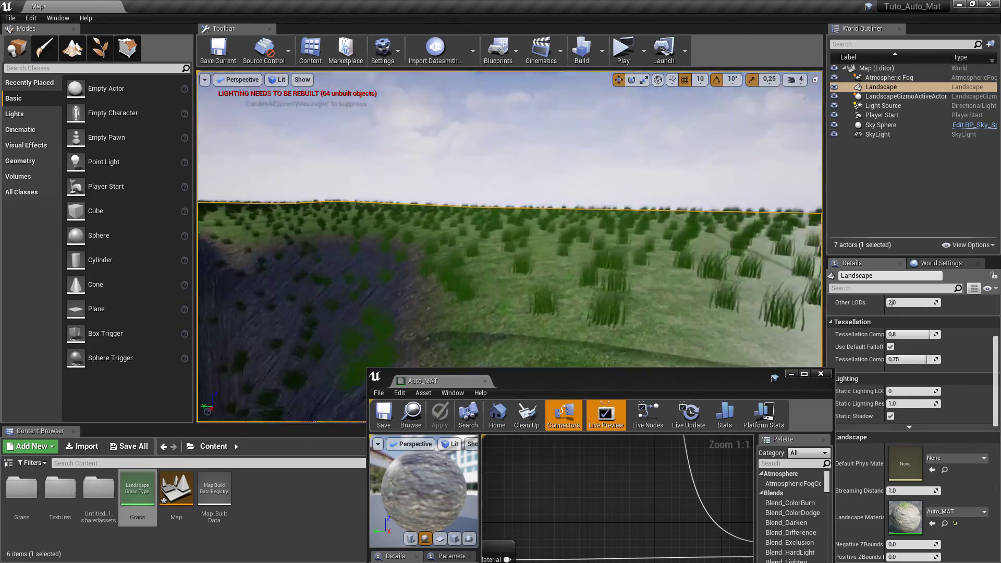
pyautogui.moveTo(628, 310); pyautogui.dragTo(628, 310, button='right')
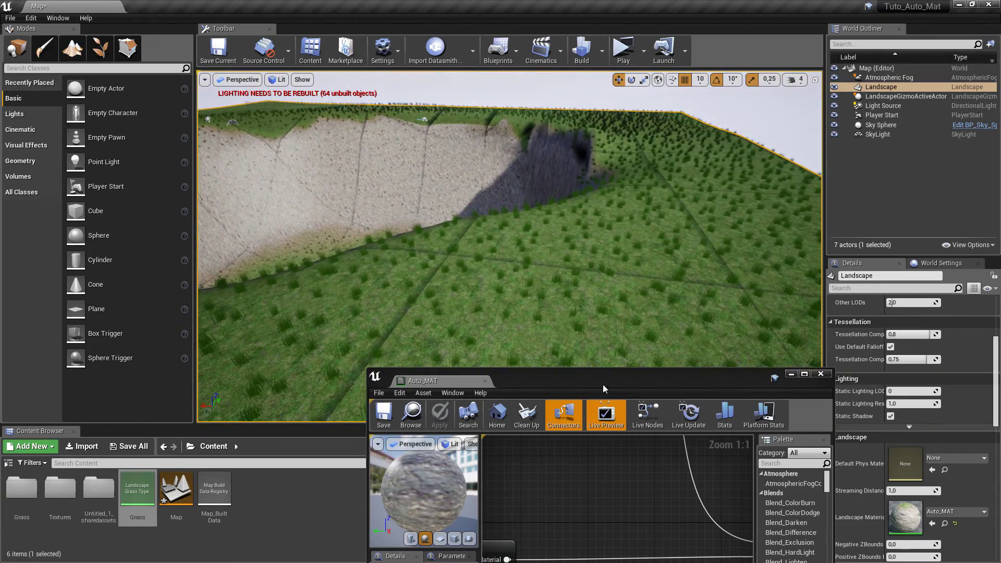
pyautogui.moveTo(604, 388); pyautogui.dragTo(555, 205)
pyautogui.doubleClick(555, 206)
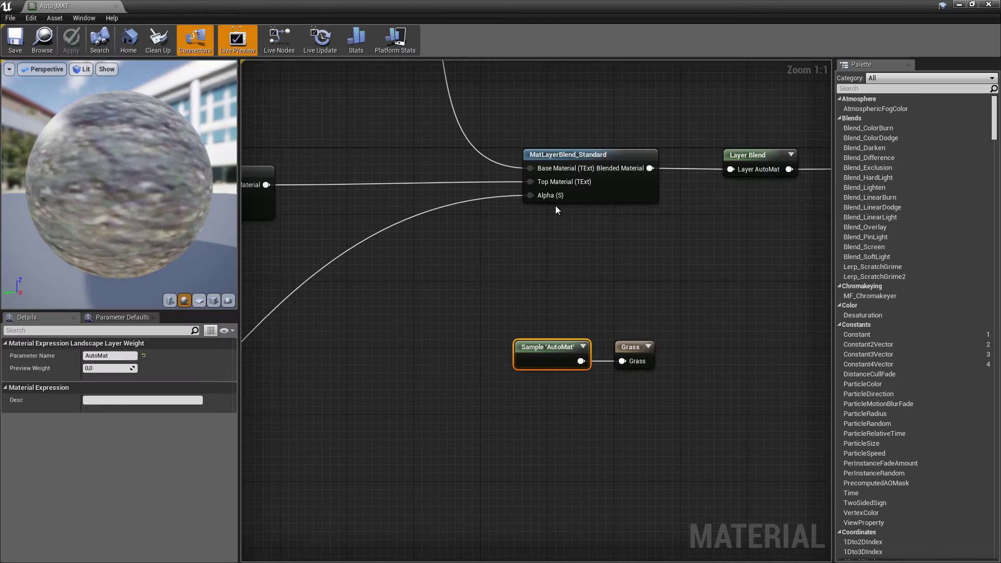
# Add three new layer entries to the Layer Blend node and expand them
pyautogui.moveTo(810, 157); pyautogui.dragTo(591, 307, button='right')
pyautogui.click(566, 306)
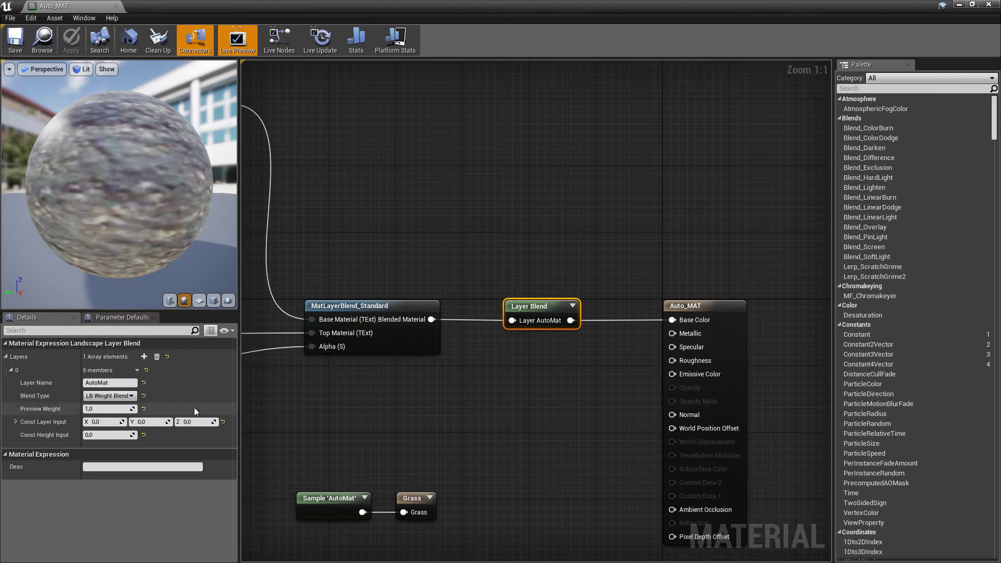
pyautogui.click(144, 357)
pyautogui.click(144, 356)
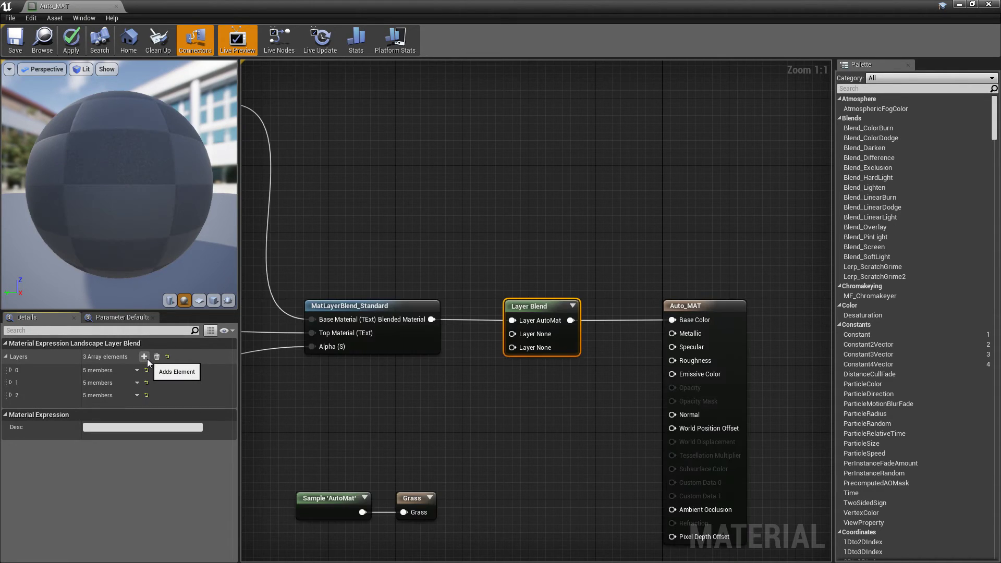
pyautogui.click(144, 357)
pyautogui.click(11, 407)
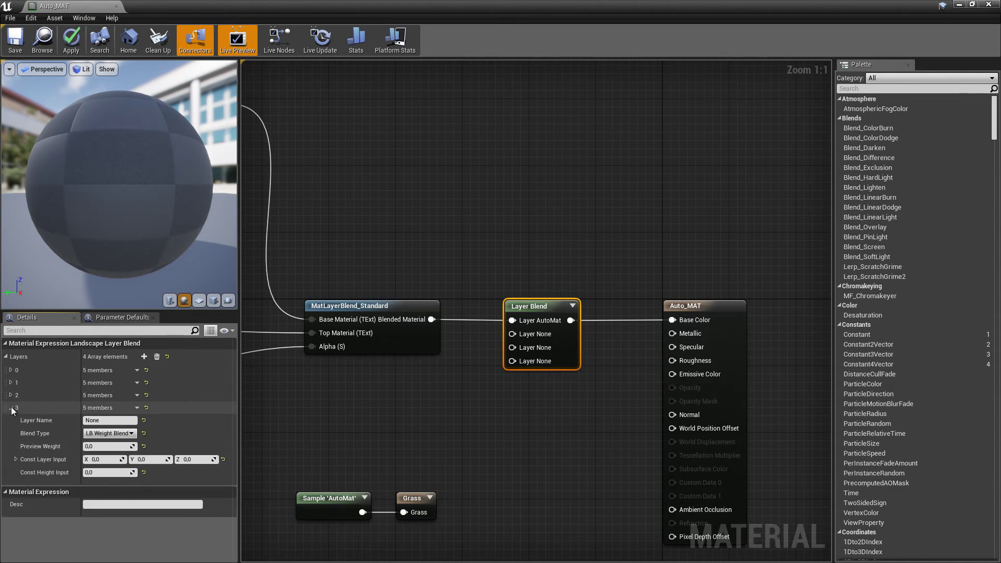
pyautogui.click(10, 383)
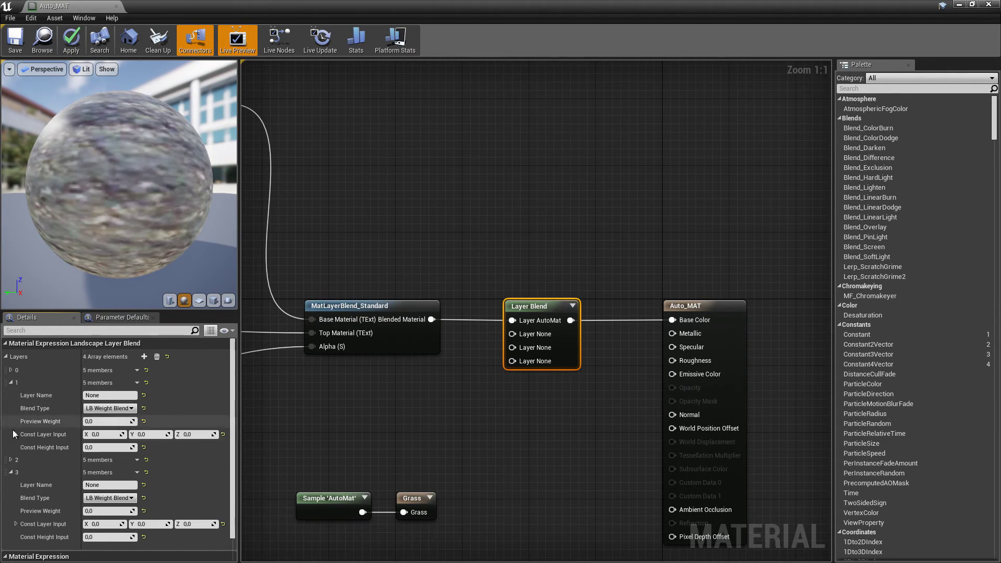
pyautogui.click(11, 460)
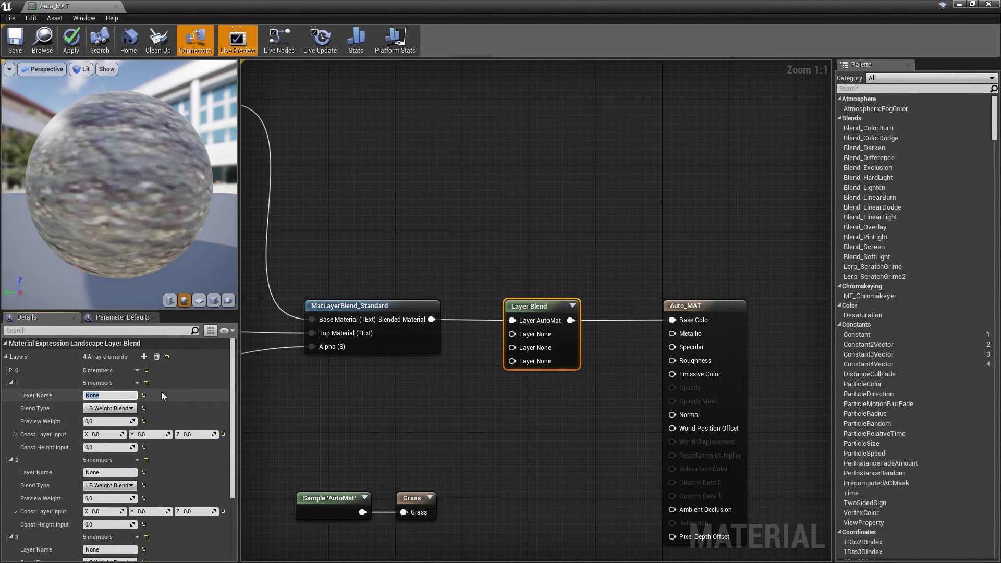
# Name the three new layers Grass, Dirt and Rock
pyautogui.write('Grass')
pyautogui.press('Return')
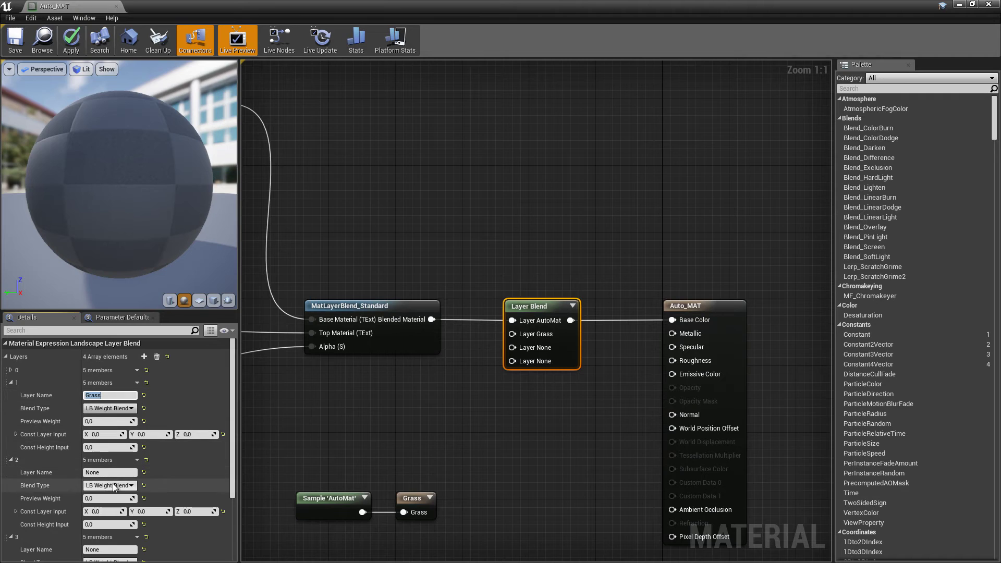
pyautogui.write('Dirt')
pyautogui.press('Return')
pyautogui.scroll(-1, 114, 478)
pyautogui.click(107, 515)
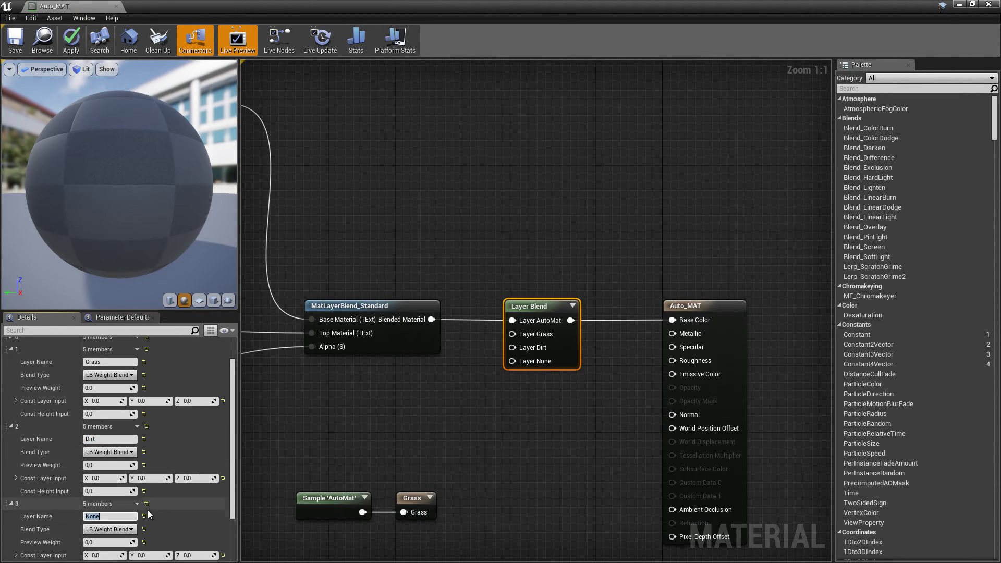
pyautogui.write('Rock')
pyautogui.press('Return')
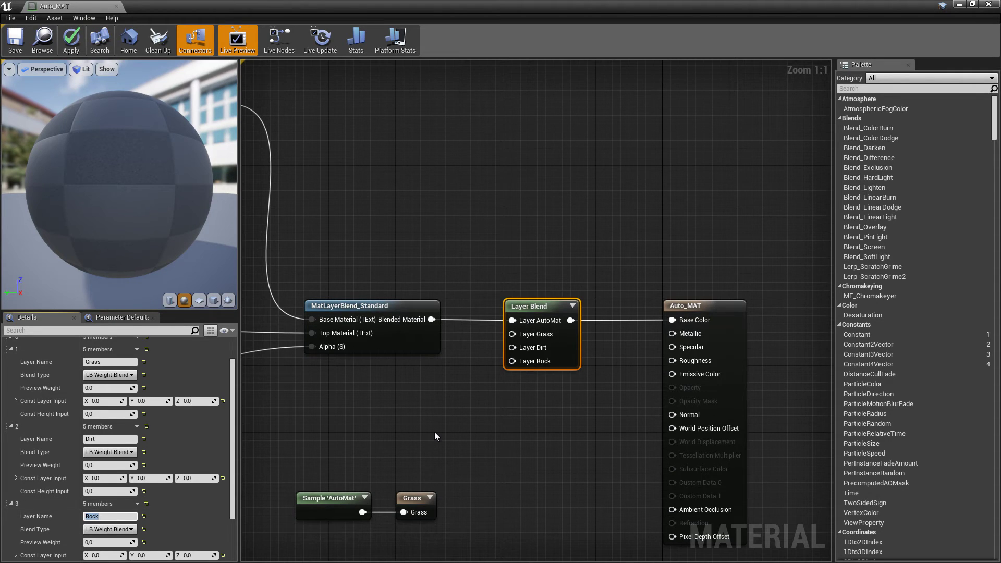
pyautogui.click(444, 426)
pyautogui.moveTo(452, 421); pyautogui.dragTo(573, 346, button='right')
pyautogui.scroll(-1, 573, 346)
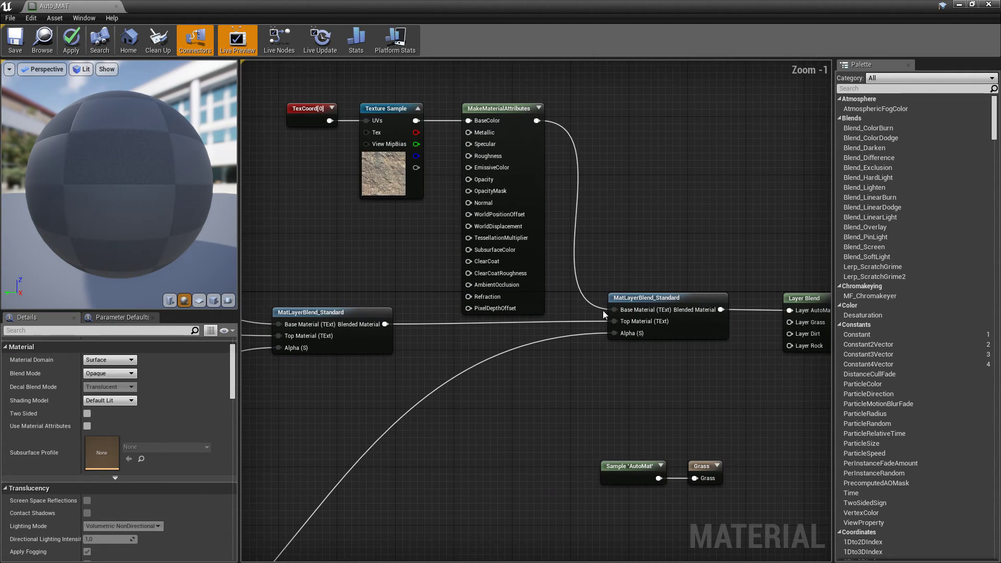
# Wire the texture attribute outputs into the Layer Blend's Grass, Dirt and Rock inputs
pyautogui.moveTo(611, 222); pyautogui.dragTo(543, 248, button='right')
pyautogui.scroll(-1, 543, 248)
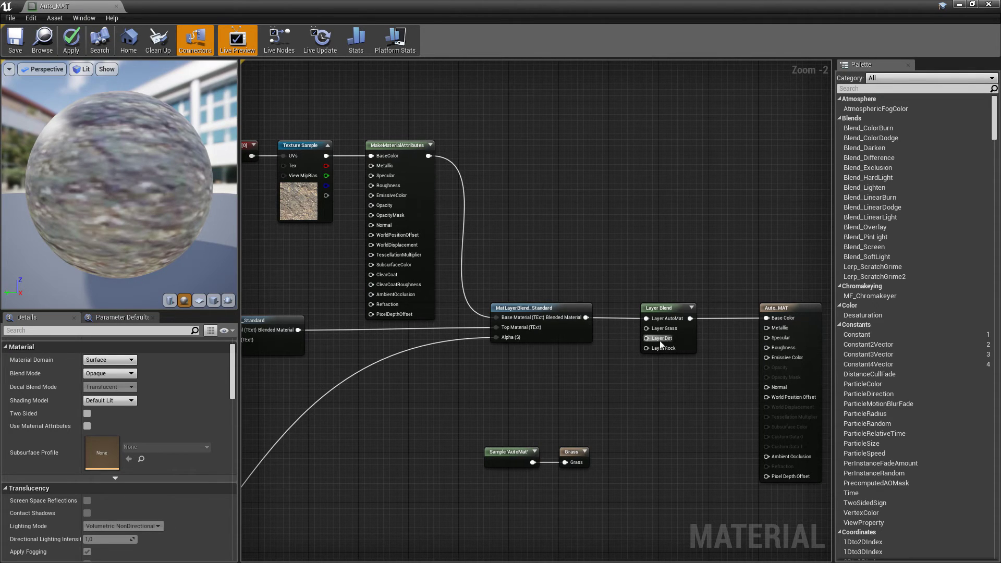
pyautogui.moveTo(648, 318); pyautogui.dragTo(734, 296, button='right')
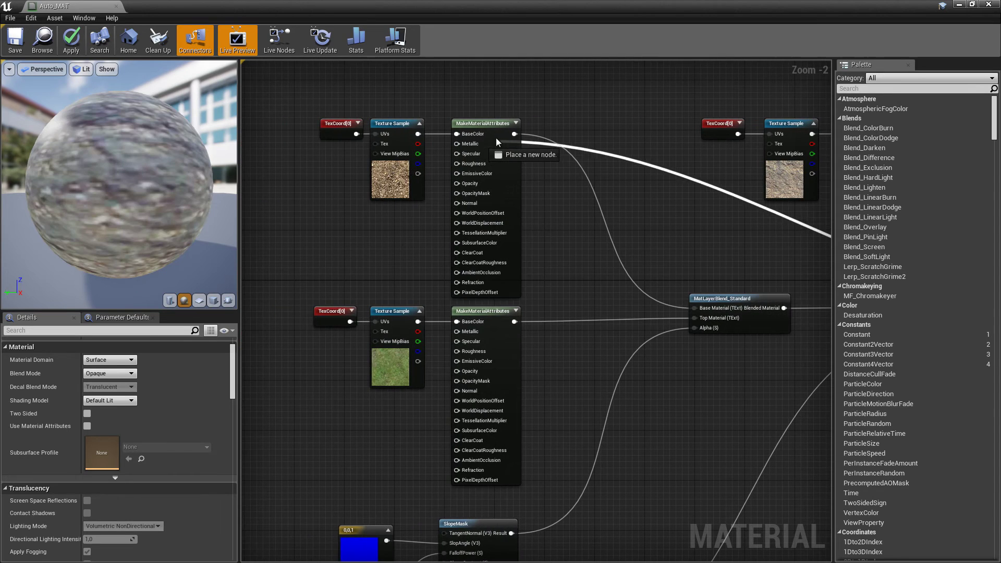
pyautogui.moveTo(516, 322); pyautogui.dragTo(658, 333)
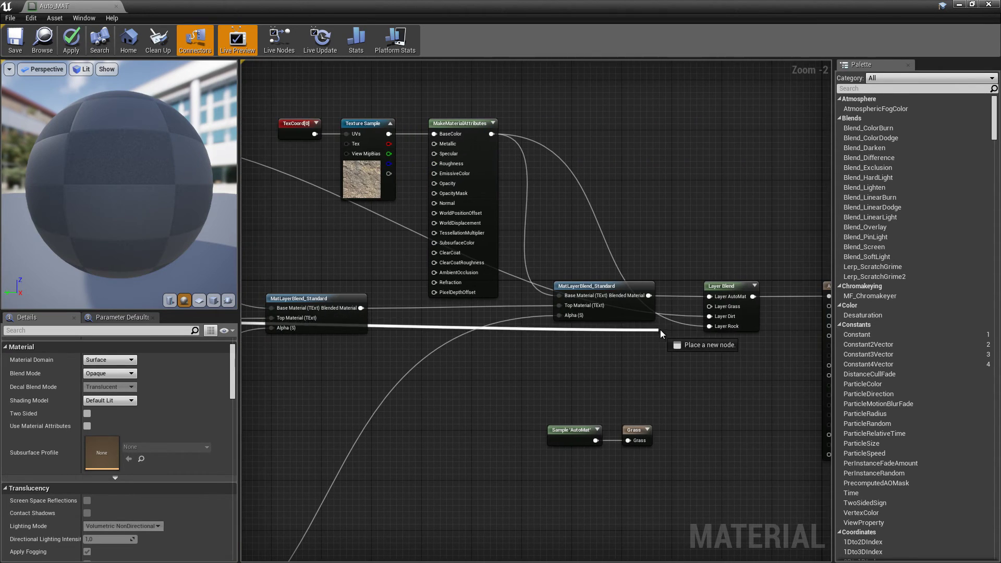
pyautogui.moveTo(725, 305); pyautogui.dragTo(724, 306)
pyautogui.scroll(1, 666, 297)
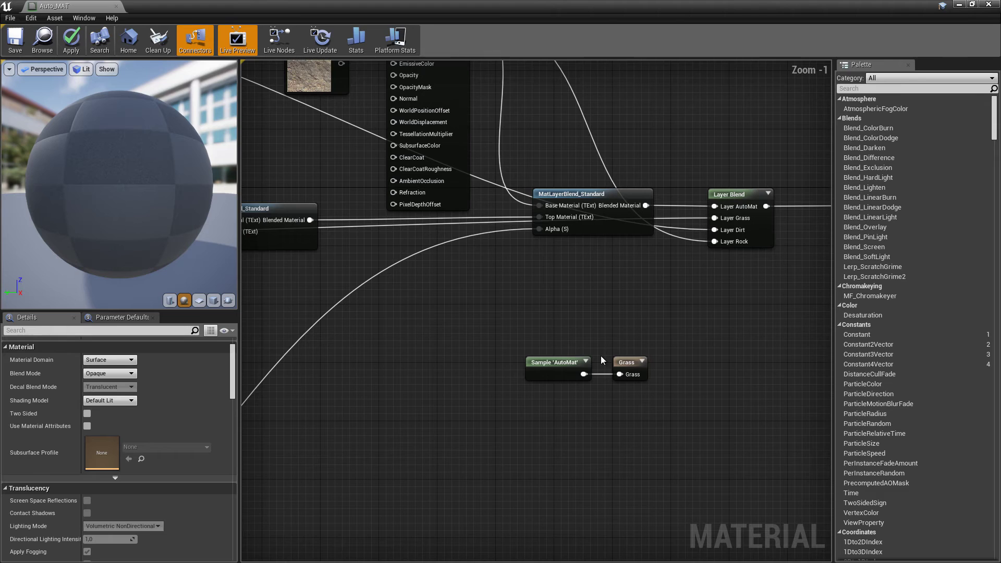
pyautogui.moveTo(601, 355); pyautogui.dragTo(522, 386)
pyautogui.moveTo(631, 377); pyautogui.dragTo(815, 268, button='right')
# Delete the Sample 'AutoMat' layer node from the graph
pyautogui.moveTo(685, 276); pyautogui.dragTo(480, 357)
pyautogui.click(488, 303)
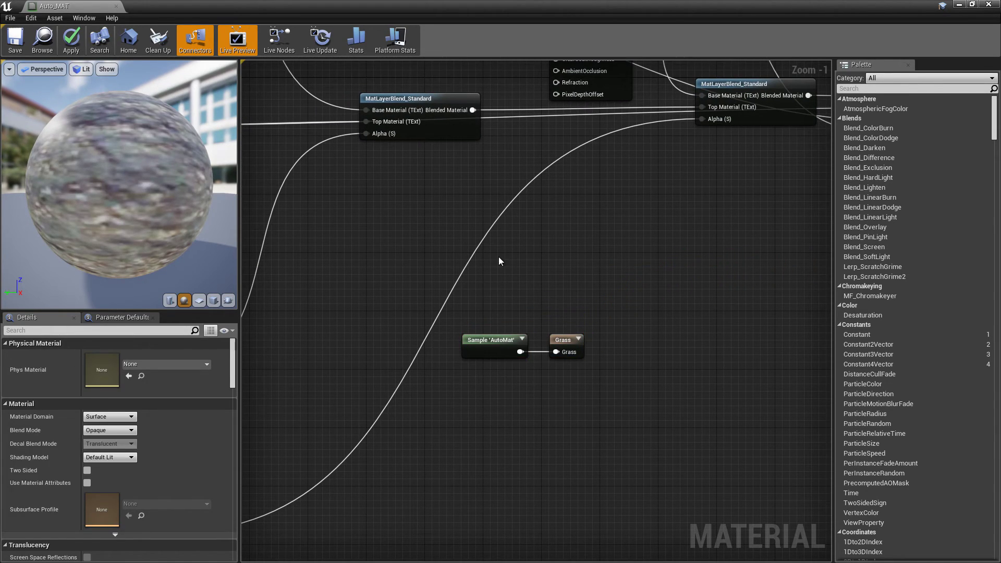
pyautogui.moveTo(498, 258); pyautogui.dragTo(489, 405)
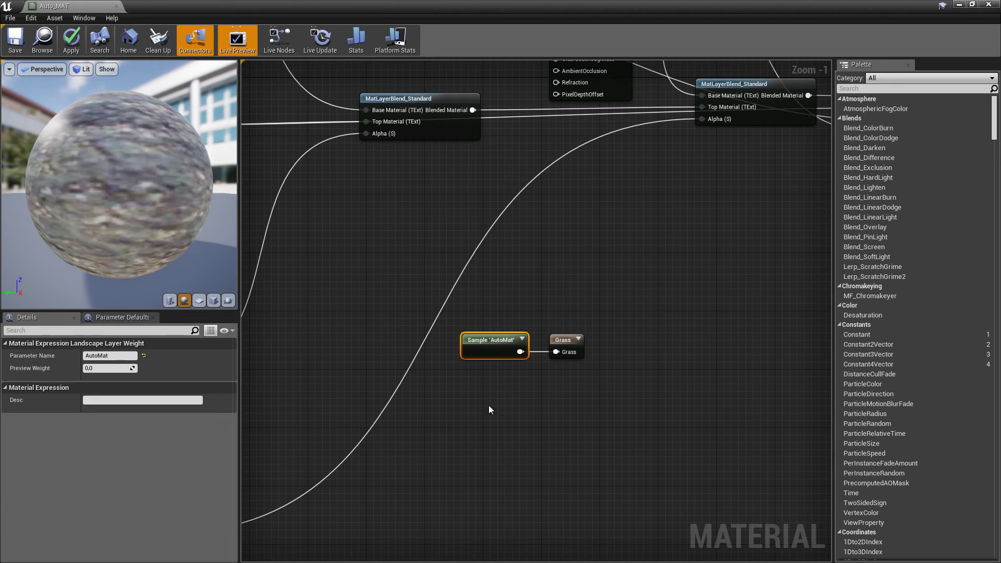
pyautogui.press('Delete')
# Connect the SlopeMask Result to the Grass output node's input
pyautogui.moveTo(470, 342); pyautogui.dragTo(568, 305, button='right')
pyautogui.click(628, 260)
pyautogui.moveTo(526, 266)
pyautogui.mouseDown(button='right')
pyautogui.moveTo(691, 311)
pyautogui.moveTo(644, 271)
pyautogui.mouseUp(button='right')
pyautogui.scroll(-1, 691, 311)
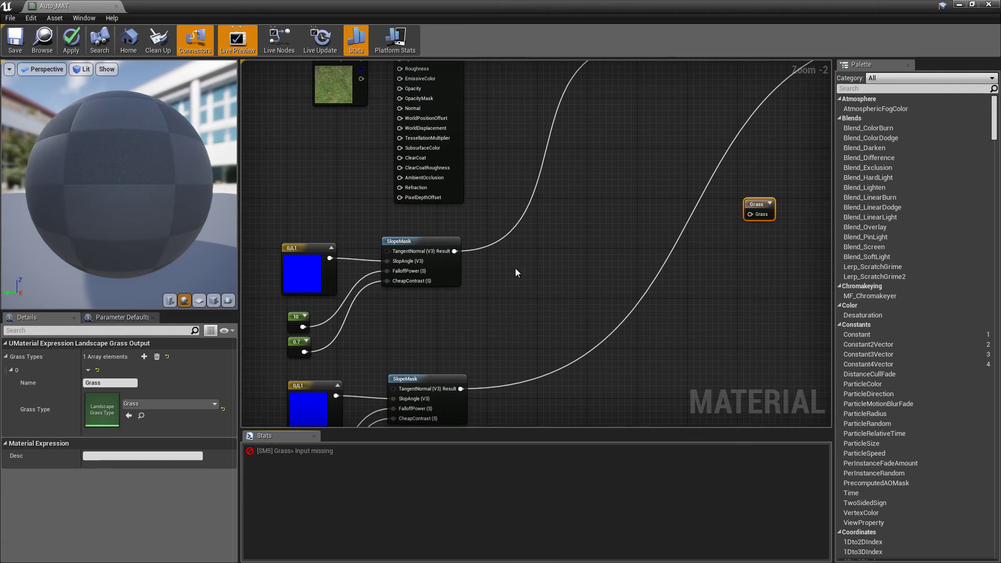
pyautogui.scroll(1, 425, 254)
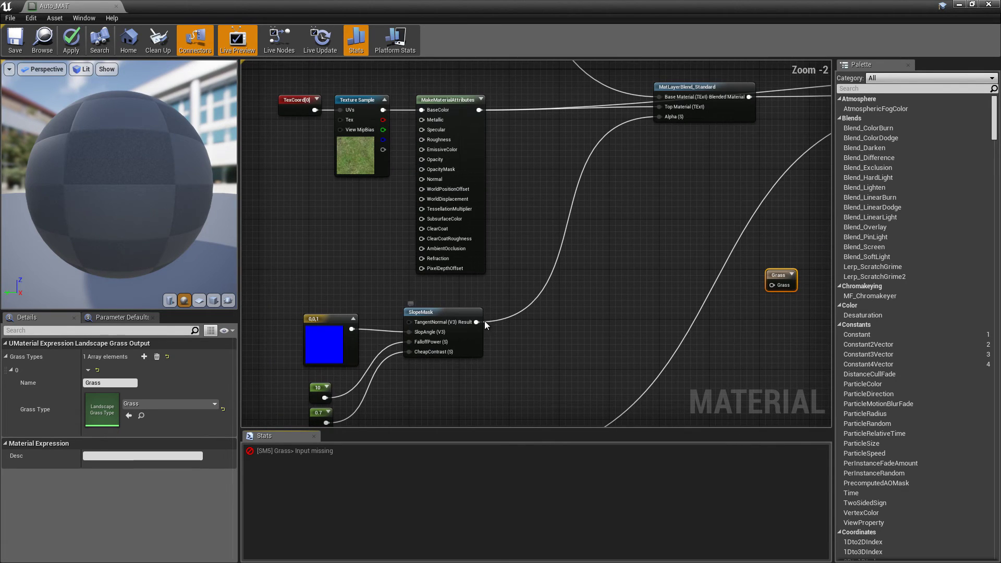
pyautogui.moveTo(543, 284); pyautogui.dragTo(504, 371, button='right')
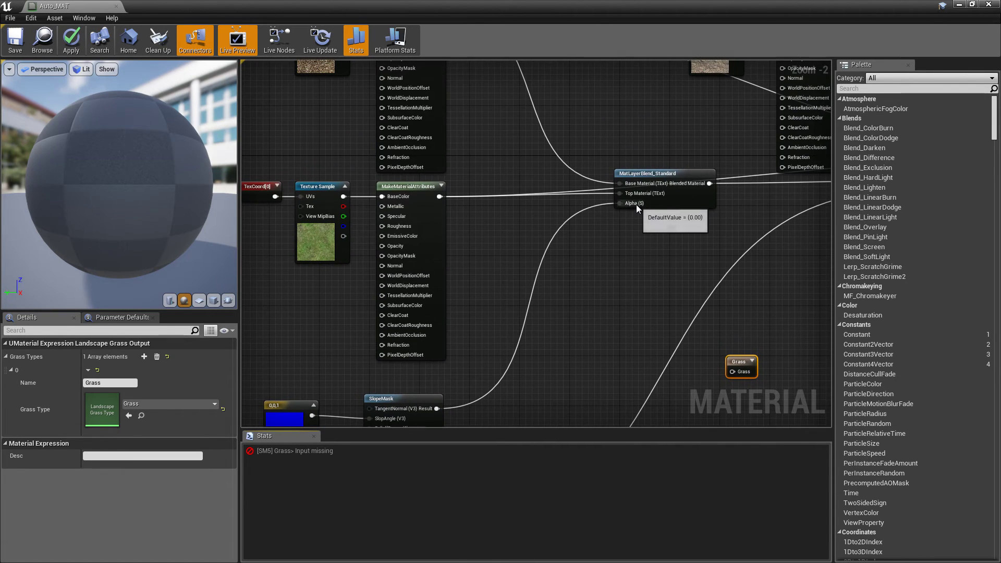
pyautogui.moveTo(390, 252); pyautogui.dragTo(435, 305, button='right')
pyautogui.click(364, 318)
pyautogui.moveTo(369, 185)
pyautogui.mouseDown(button='right')
pyautogui.moveTo(388, 239)
pyautogui.moveTo(320, 92)
pyautogui.mouseUp(button='right')
pyautogui.click(555, 278)
pyautogui.scroll(1, 614, 319)
pyautogui.moveTo(406, 362)
pyautogui.mouseDown()
pyautogui.moveTo(749, 320)
pyautogui.moveTo(760, 350)
pyautogui.mouseUp()
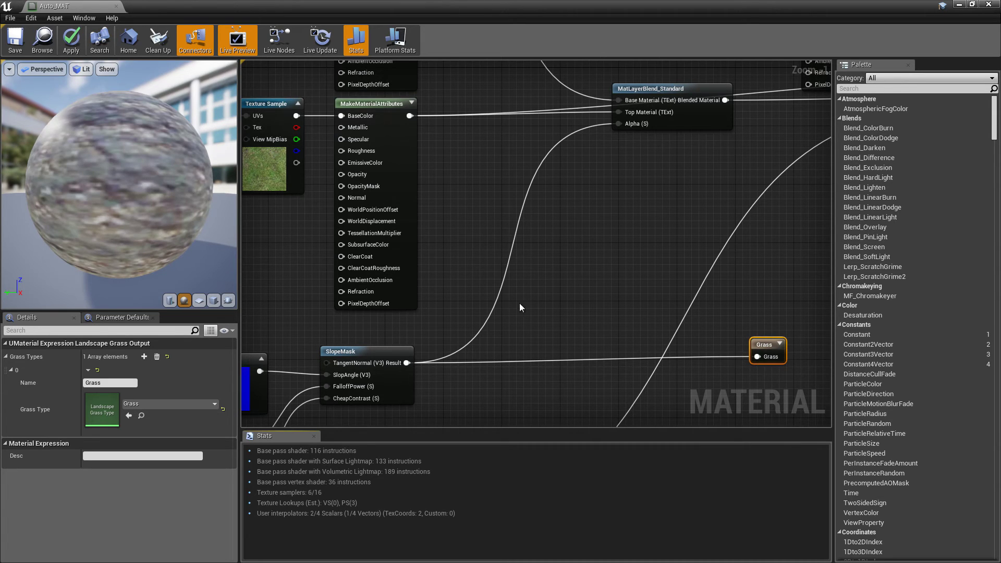
# Check the grass and Dirt texture samples and move the Grass output beside the SlopeMask constants
pyautogui.moveTo(489, 219); pyautogui.dragTo(702, 314, button='right')
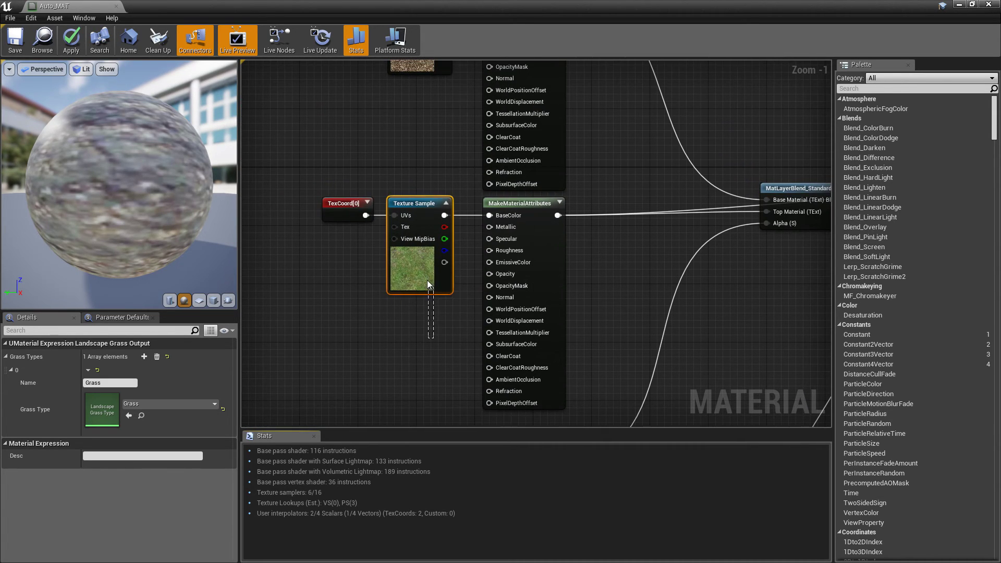
pyautogui.moveTo(433, 338); pyautogui.dragTo(427, 284)
pyautogui.moveTo(415, 150); pyautogui.dragTo(445, 292, button='right')
pyautogui.click(449, 187)
pyautogui.scroll(-2, 460, 254)
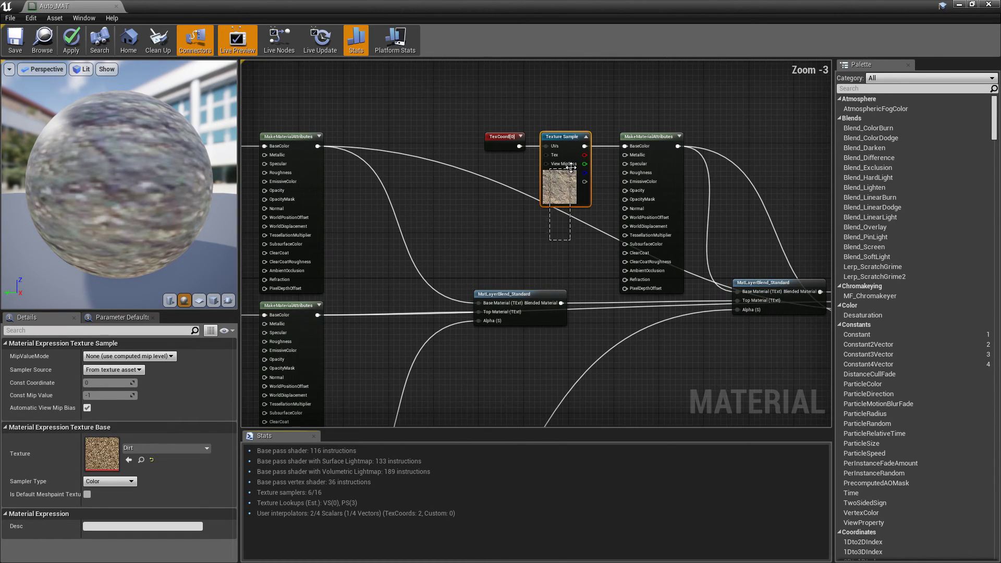
pyautogui.click(508, 295)
pyautogui.scroll(2, 624, 282)
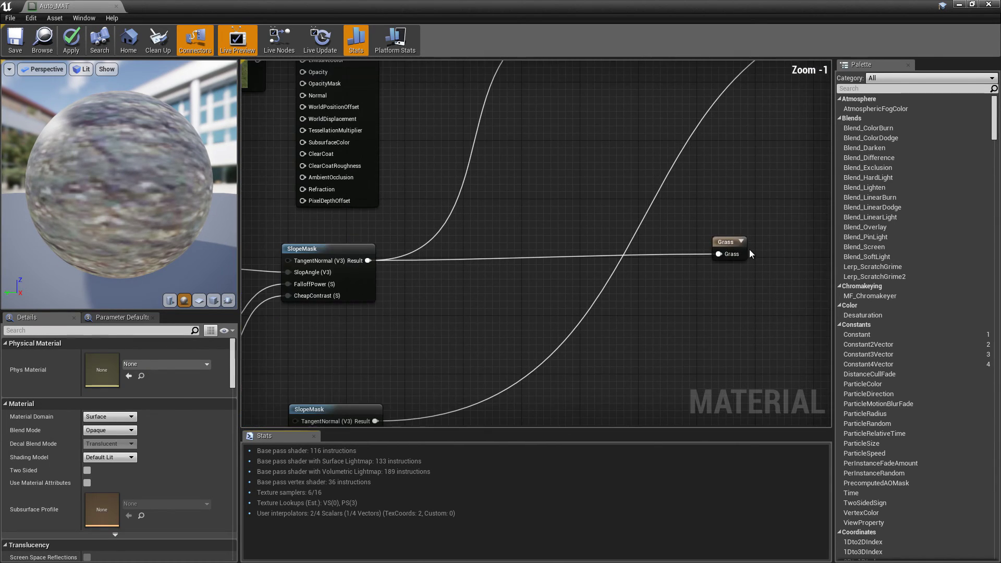
pyautogui.moveTo(731, 249); pyautogui.dragTo(604, 250)
pyautogui.scroll(1, 552, 275)
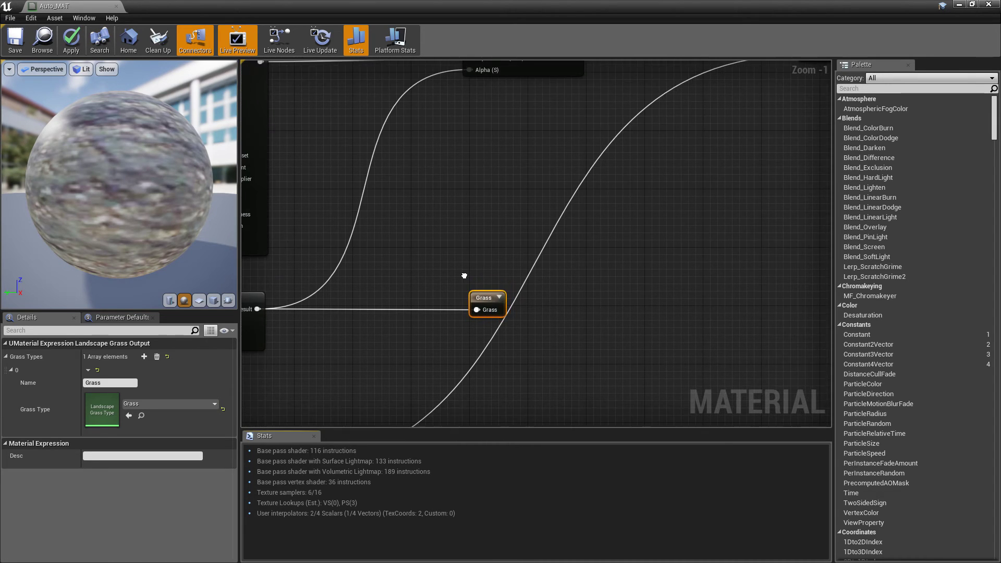
pyautogui.moveTo(551, 275); pyautogui.dragTo(739, 240, button='right')
pyautogui.moveTo(753, 277); pyautogui.dragTo(561, 276)
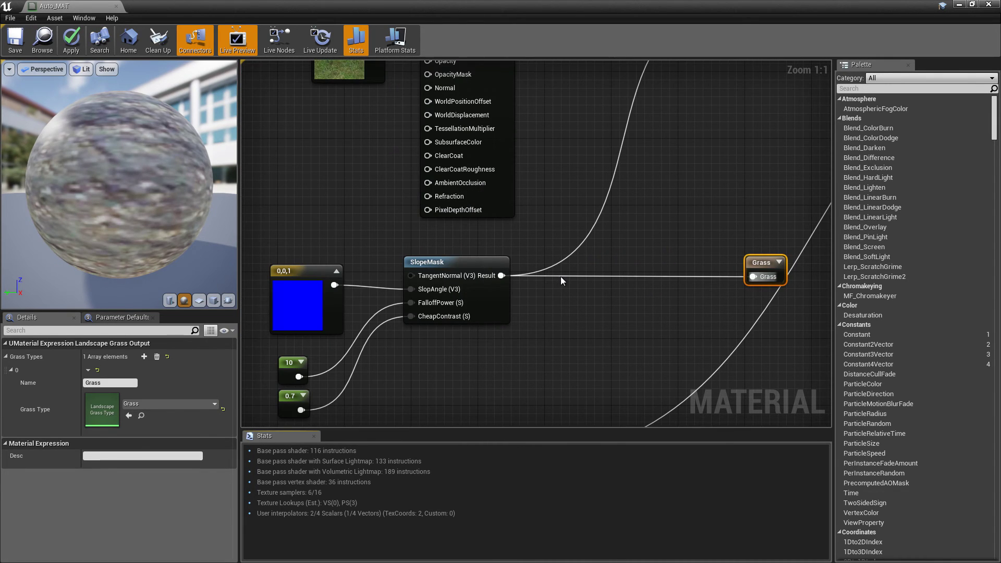
# Insert a Subtract node between the SlopeMask Result and the Grass output
pyautogui.write('sub')
pyautogui.press('Return')
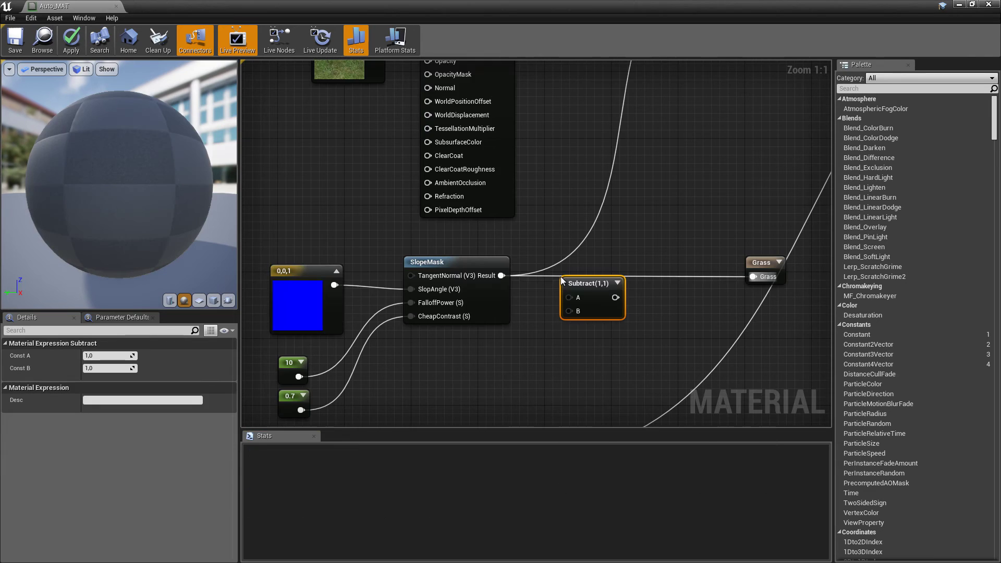
pyautogui.moveTo(591, 284)
pyautogui.mouseDown()
pyautogui.moveTo(656, 254)
pyautogui.moveTo(505, 282)
pyautogui.mouseUp()
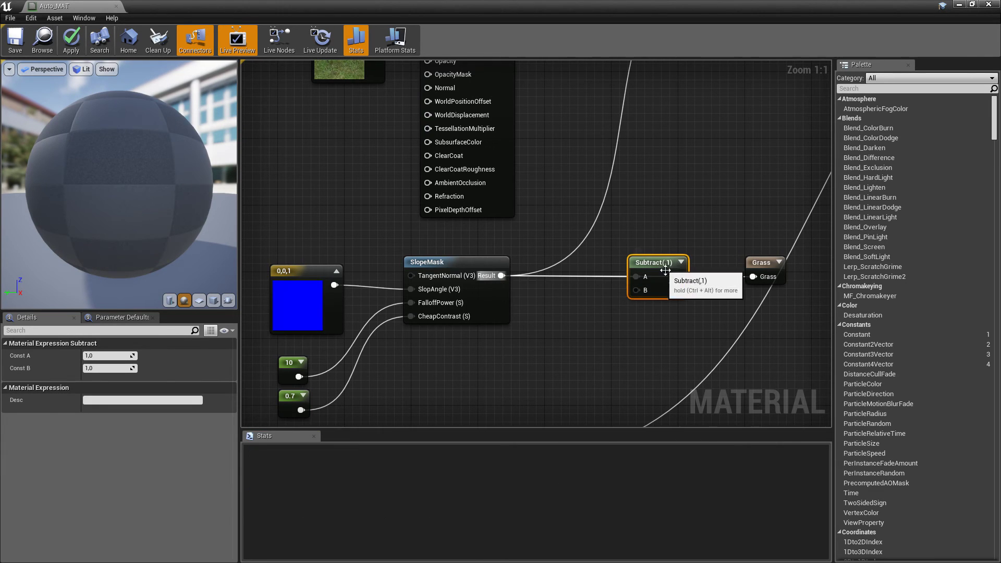
pyautogui.moveTo(763, 275); pyautogui.dragTo(632, 261, button='right')
pyautogui.moveTo(632, 261); pyautogui.dragTo(790, 264)
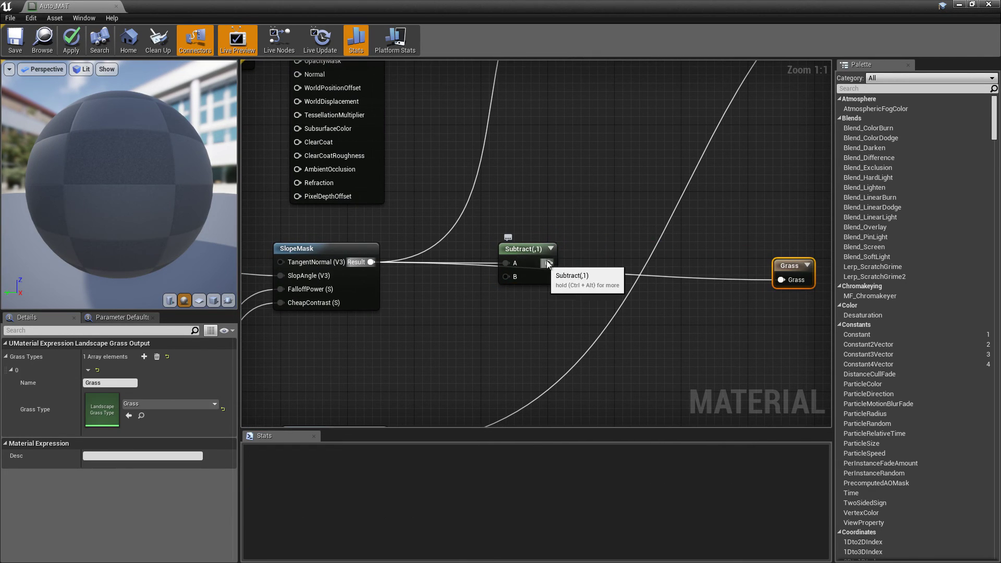
# Duplicate the Subtract node and wire the copy into the Grass output
pyautogui.click(513, 260)
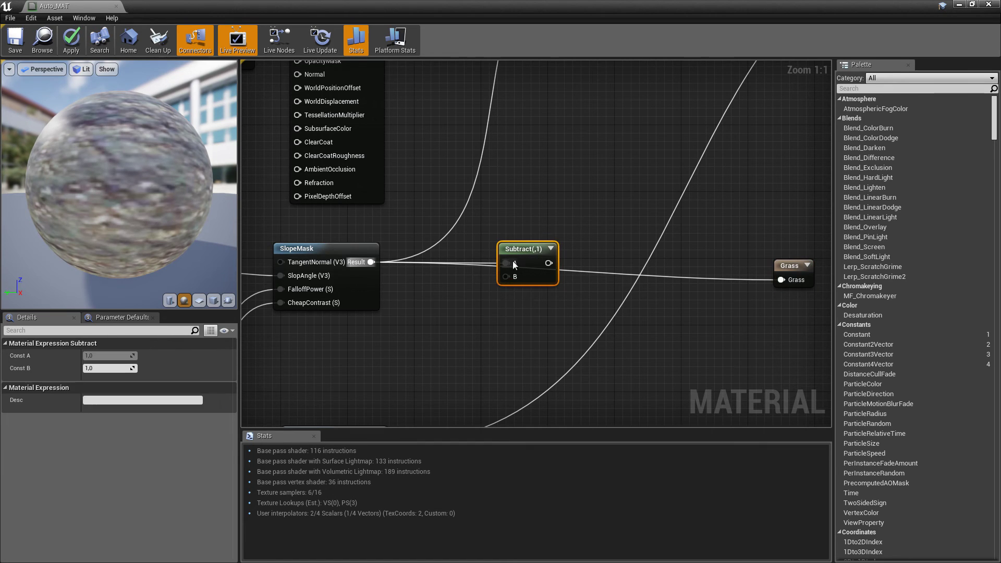
pyautogui.hotkey('ctrl', 'c')
pyautogui.hotkey('ctrl', 'v')
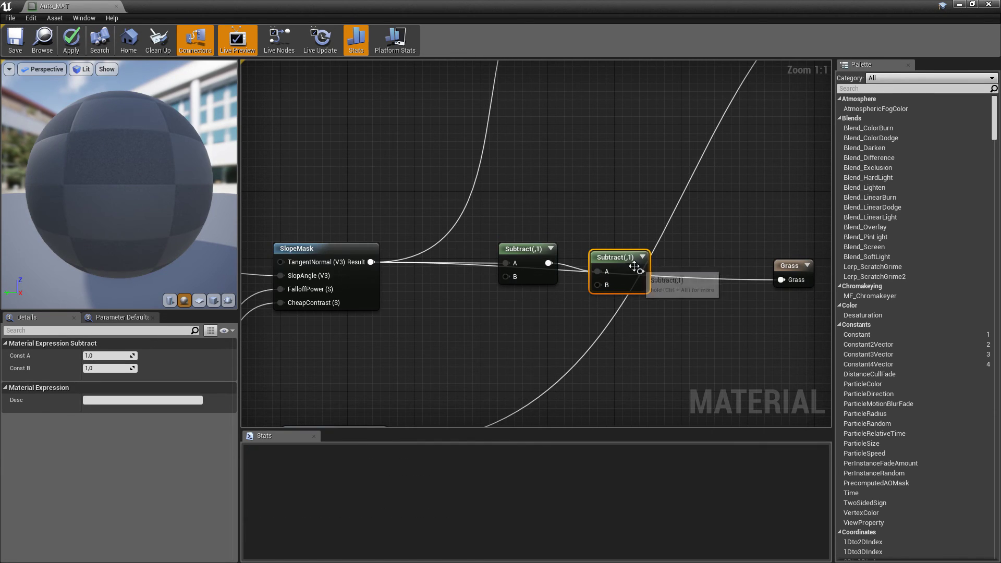
pyautogui.moveTo(648, 255)
pyautogui.mouseDown()
pyautogui.moveTo(781, 280)
pyautogui.moveTo(709, 254)
pyautogui.mouseUp()
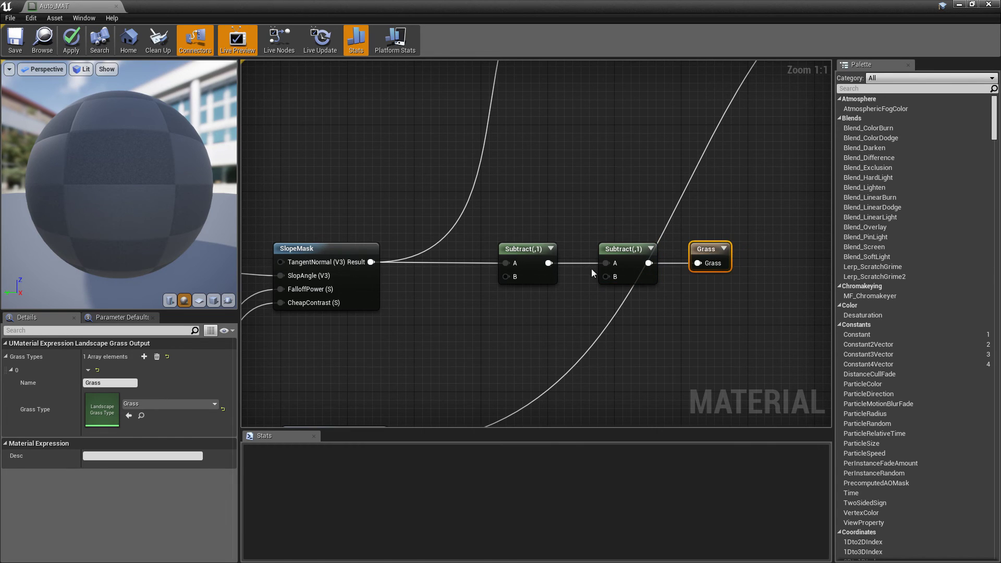
pyautogui.click(508, 271)
# Add landscape layer sample nodes into the B inputs of both Subtract nodes
pyautogui.moveTo(506, 276); pyautogui.dragTo(472, 310)
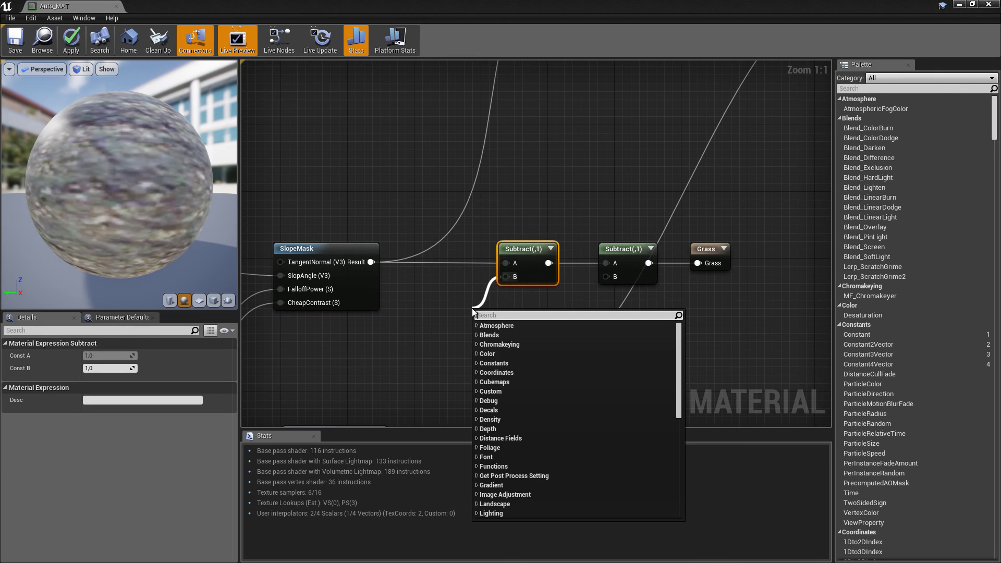
pyautogui.write('layer')
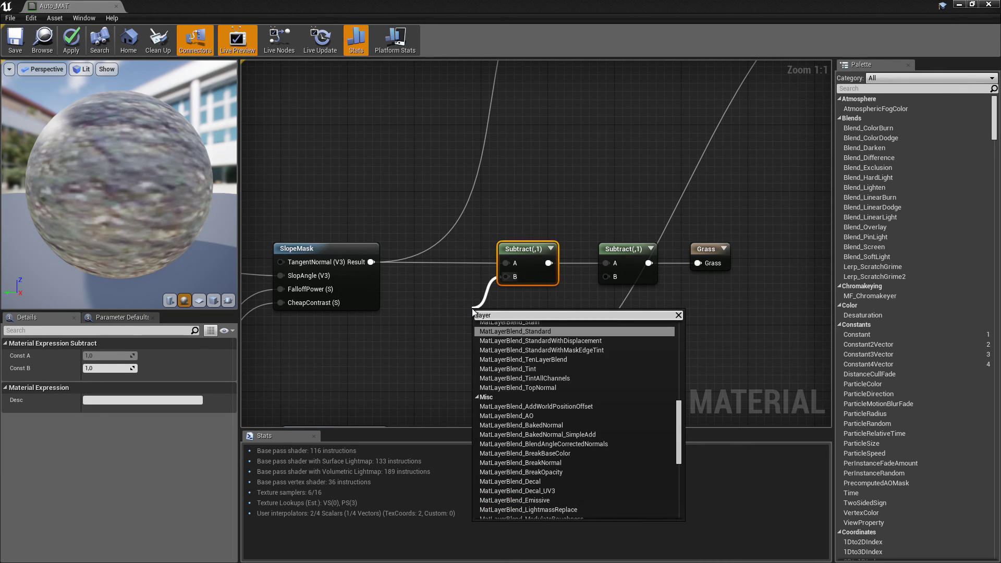
pyautogui.write(' sample')
pyautogui.press('Return')
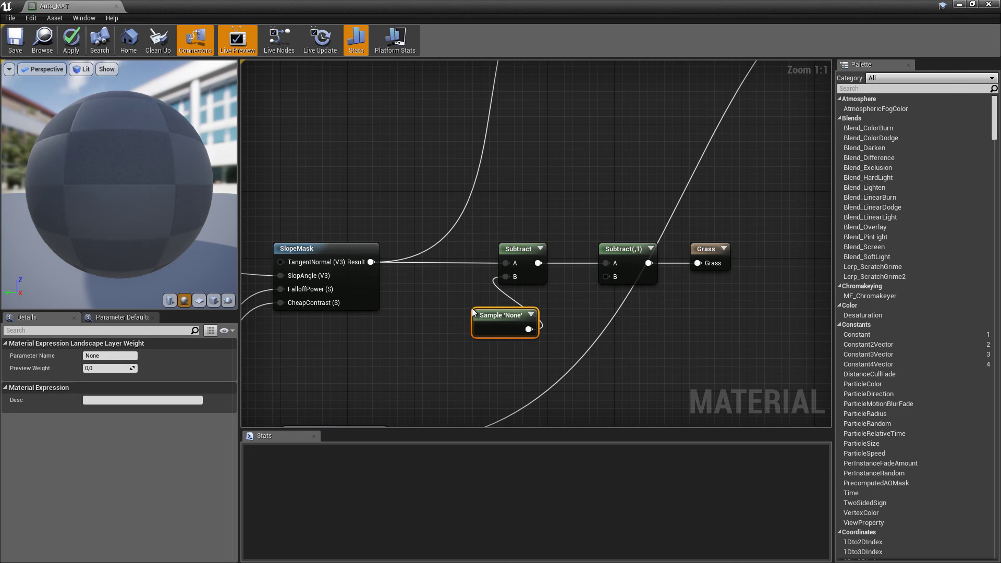
pyautogui.hotkey('ctrl', 'w')
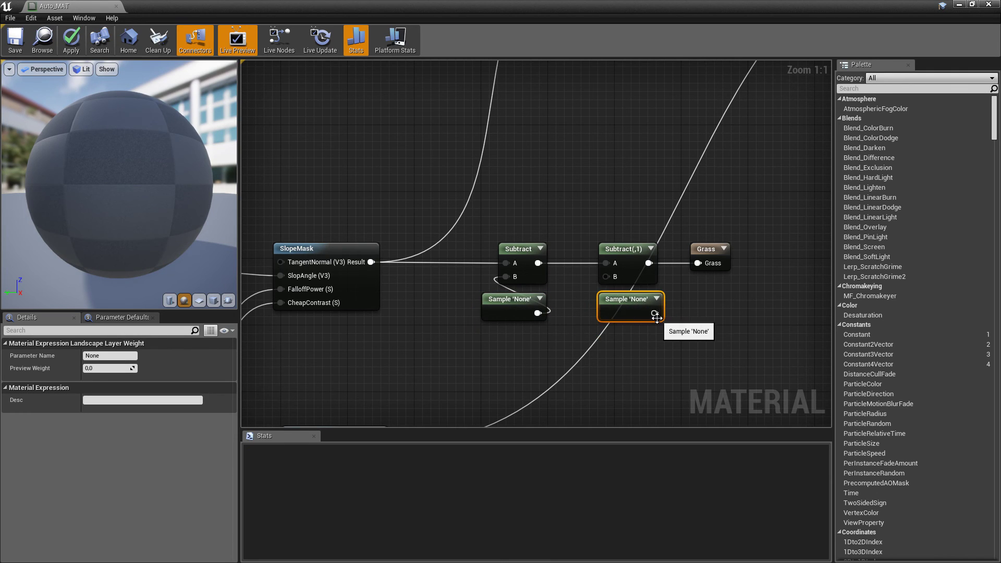
pyautogui.moveTo(610, 279); pyautogui.dragTo(610, 279)
pyautogui.click(514, 306)
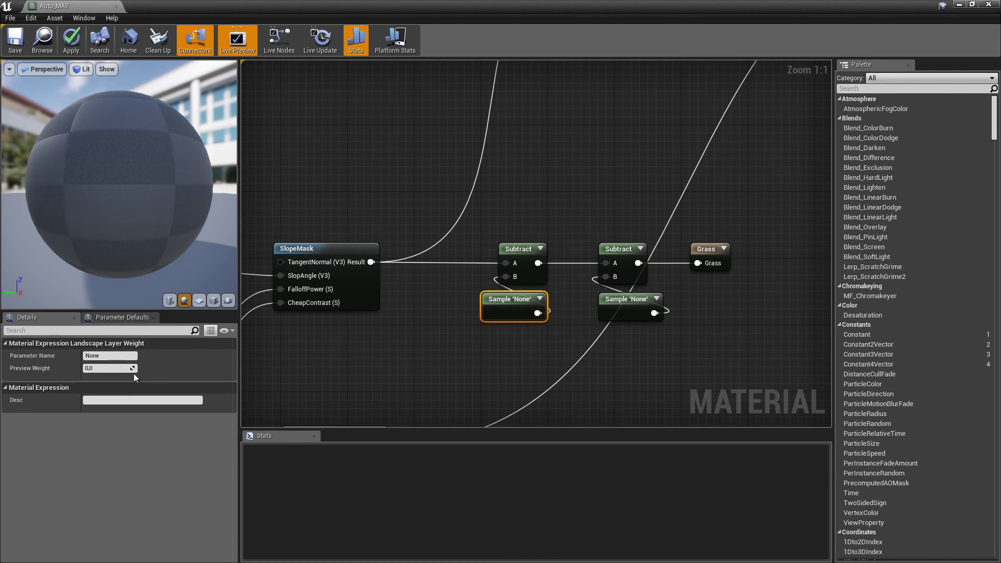
# Name the layer samples Dirt and Rock, save Auto_MAT and close the editor
pyautogui.write('irt')
pyautogui.press('Return')
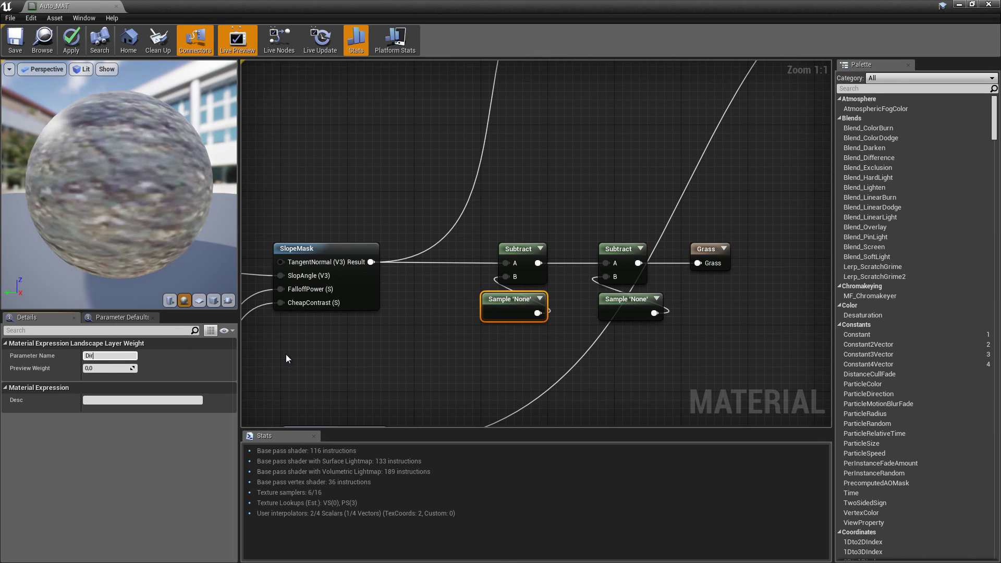
pyautogui.click(642, 315)
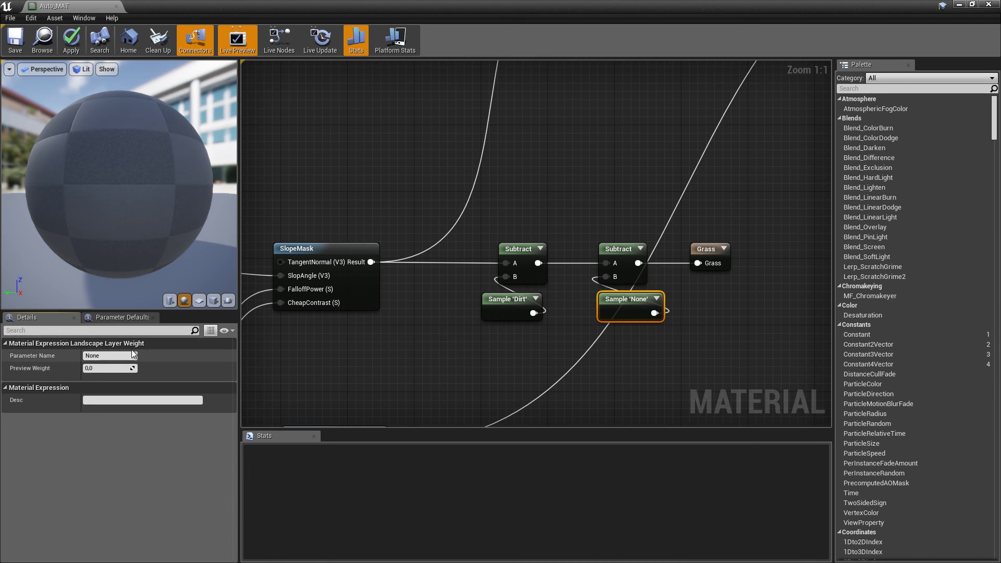
pyautogui.write('Rock')
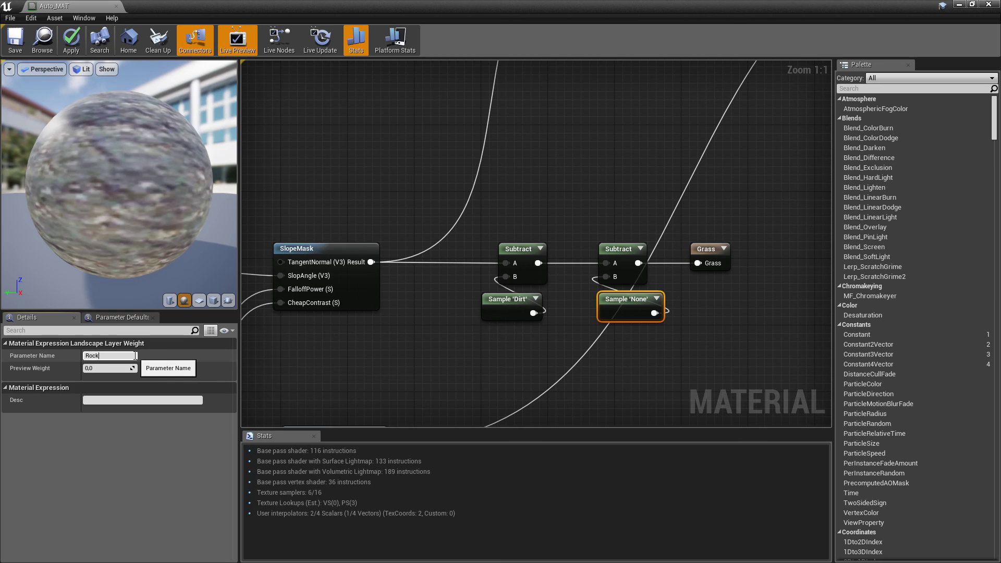
pyautogui.press('Return')
pyautogui.click(16, 42)
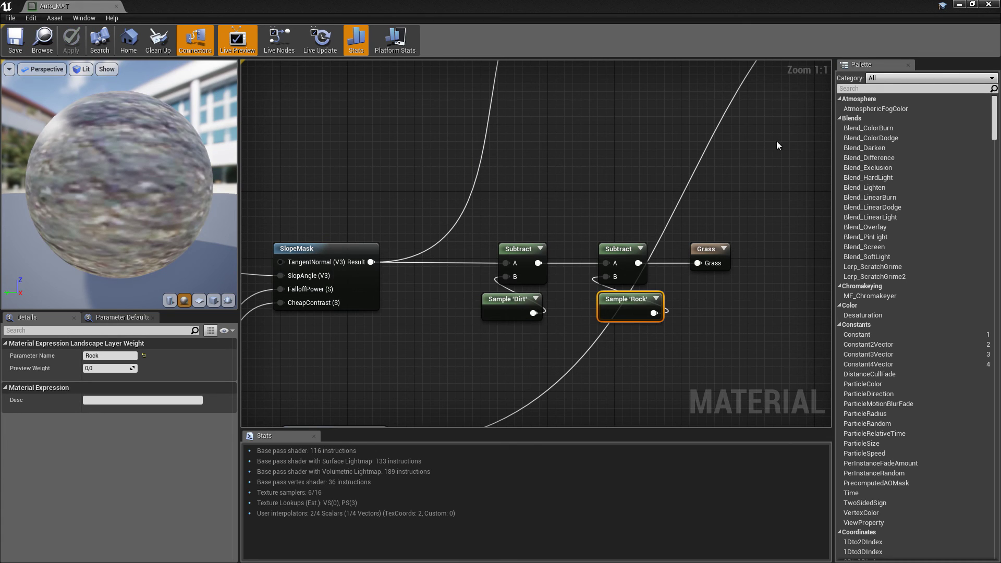
pyautogui.click(957, 5)
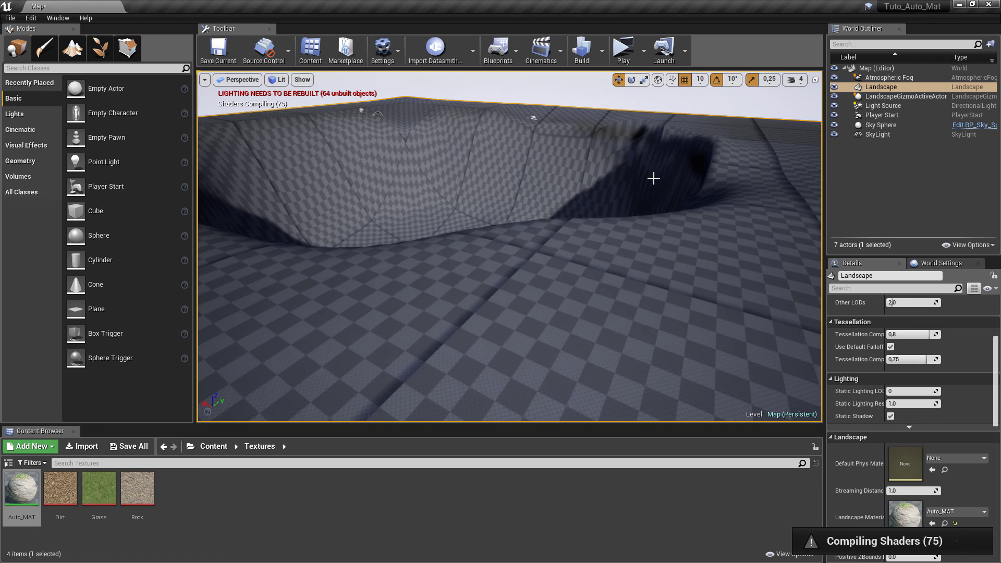
# Deselect the landscape and fly over the grass field to check grass beside the rock slopes
pyautogui.click(848, 205)
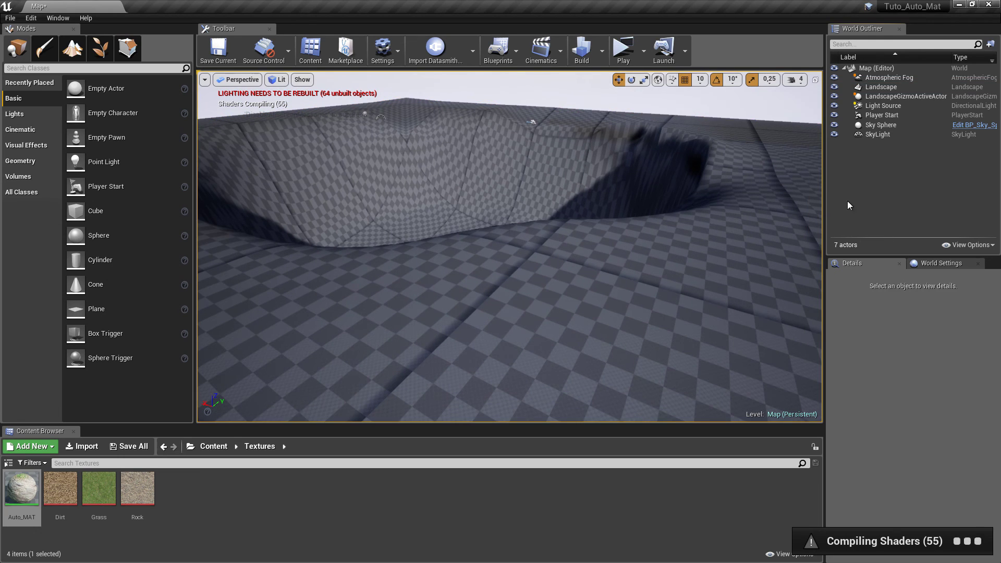
pyautogui.moveTo(686, 188); pyautogui.dragTo(625, 250, button='right')
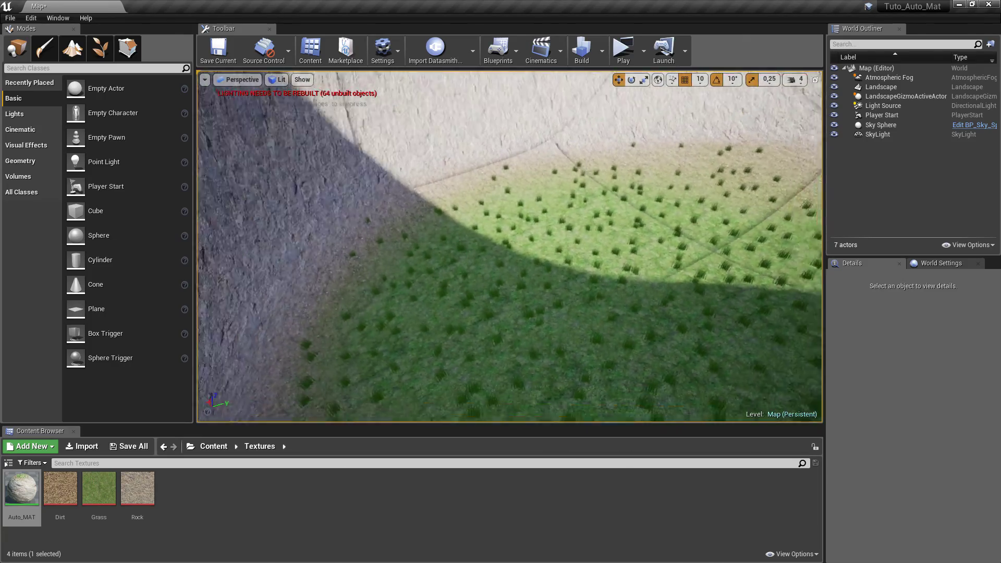
pyautogui.moveTo(626, 250)
pyautogui.mouseDown(button='right')
pyautogui.moveTo(615, 209)
pyautogui.moveTo(605, 219)
pyautogui.moveTo(583, 209)
pyautogui.moveTo(574, 224)
pyautogui.mouseUp(button='right')
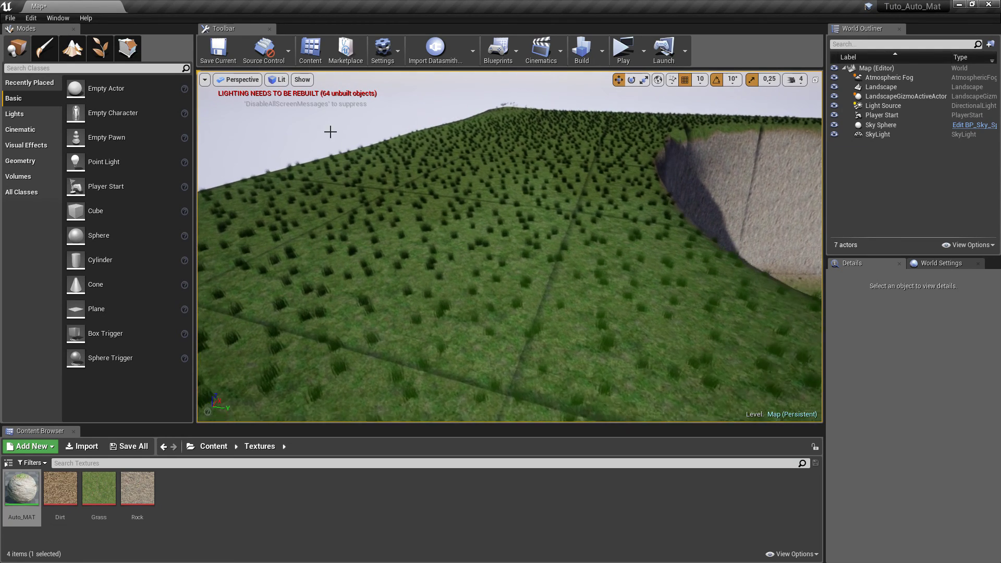
pyautogui.click(100, 48)
# Choose the Sculpt tool in Landscape mode with brush size about 763.77
pyautogui.click(72, 48)
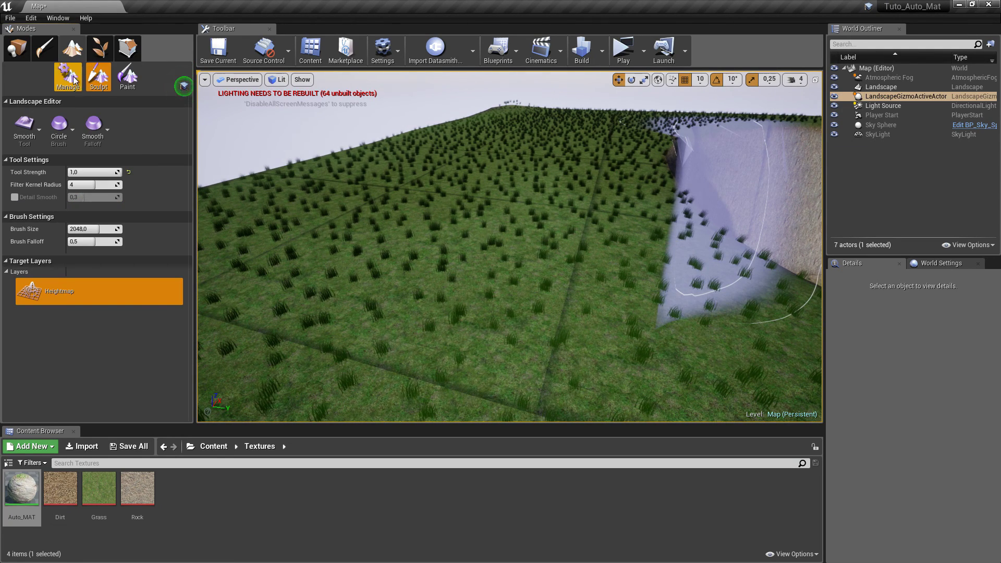
pyautogui.click(127, 77)
pyautogui.click(98, 77)
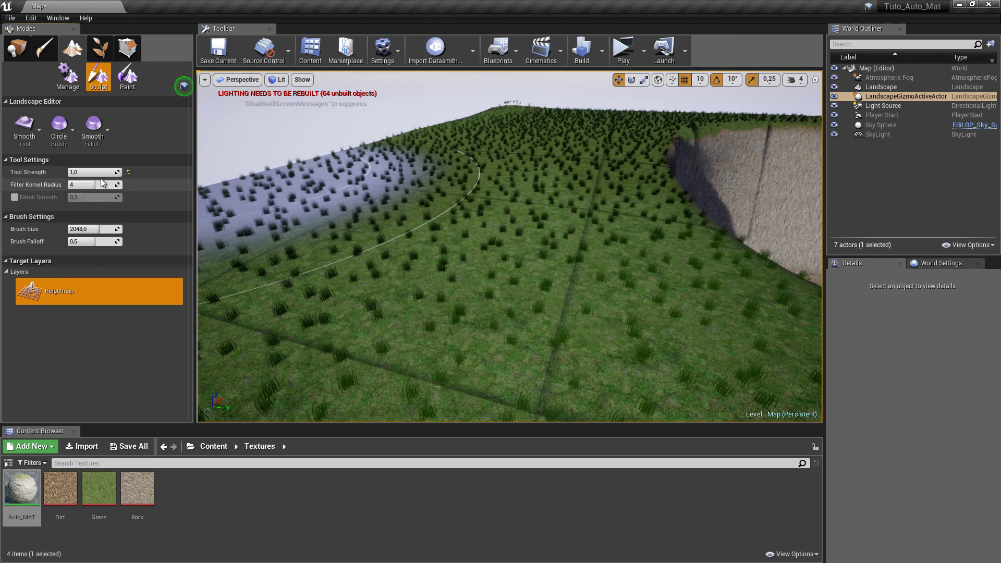
pyautogui.moveTo(88, 229); pyautogui.dragTo(58, 229)
pyautogui.scroll(5, 342, 231)
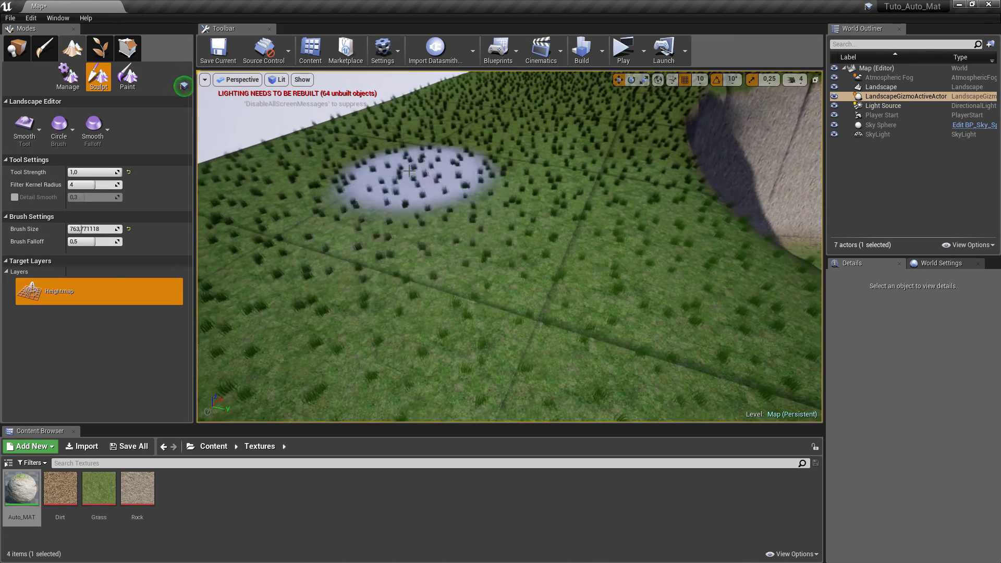
pyautogui.click(24, 128)
pyautogui.click(72, 165)
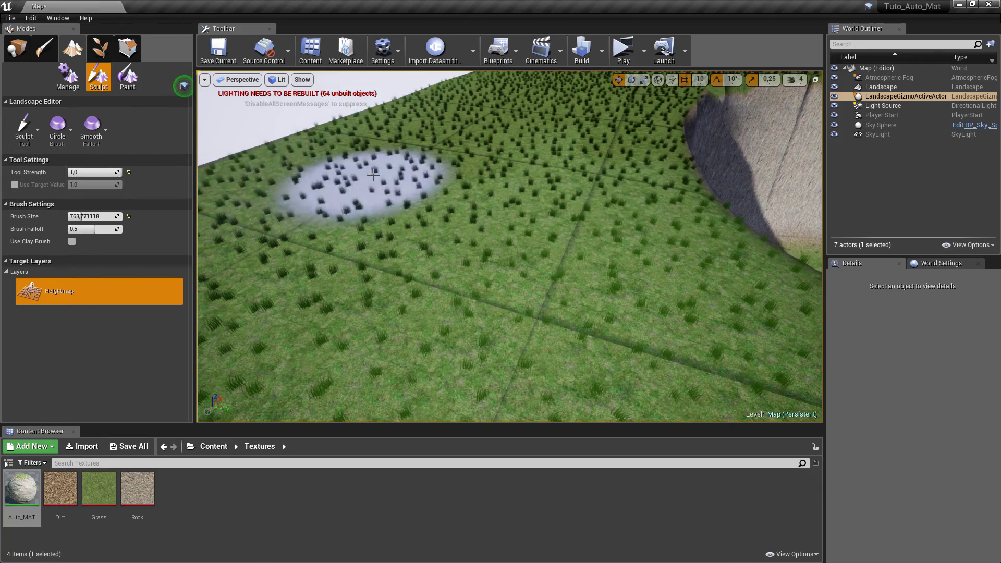
# Raise a large mound and build it into a tall rocky peak, then inspect the slopes
pyautogui.moveTo(454, 168); pyautogui.dragTo(499, 221)
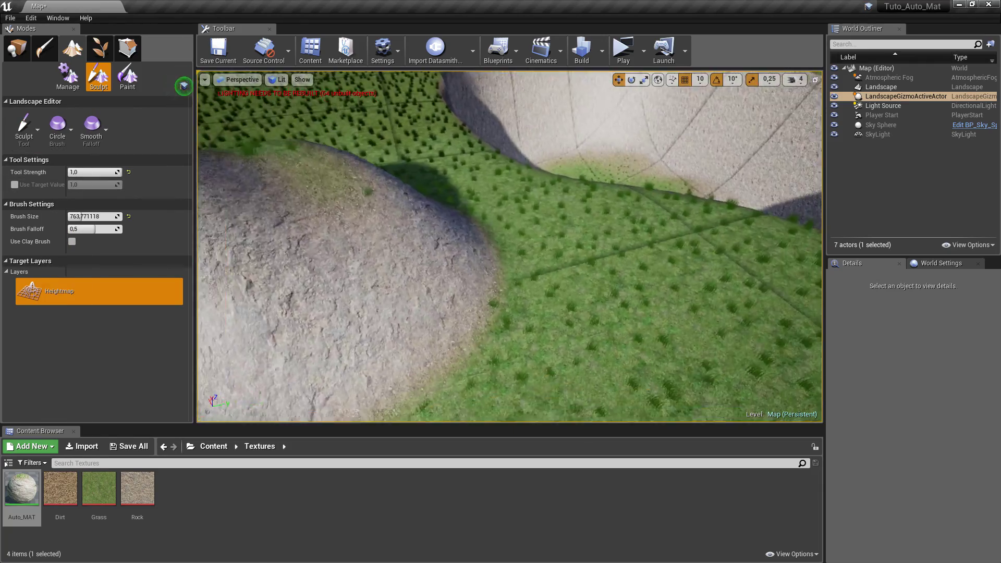
pyautogui.moveTo(499, 222); pyautogui.dragTo(539, 340, button='right')
pyautogui.moveTo(563, 308); pyautogui.dragTo(617, 329, button='right')
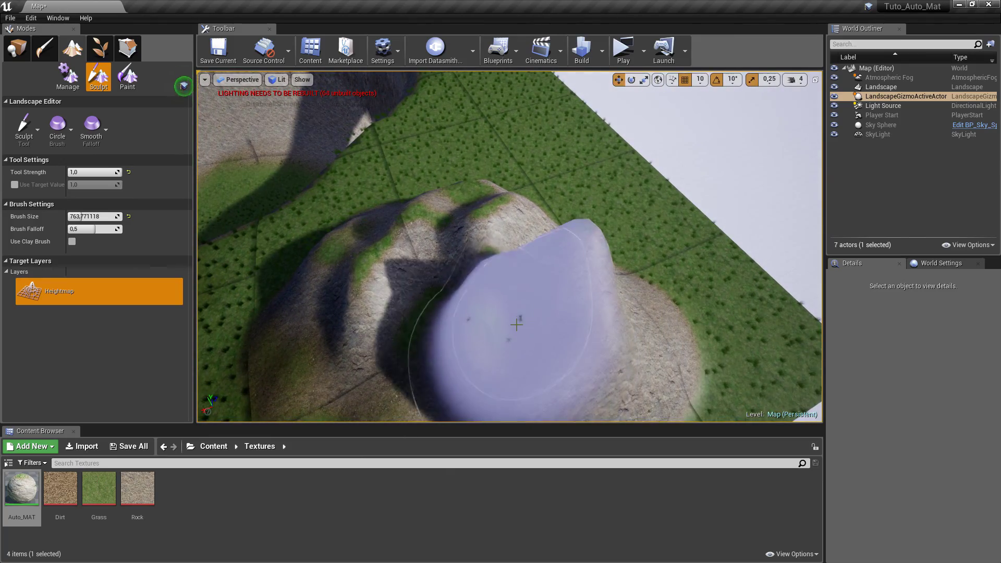
pyautogui.moveTo(516, 324); pyautogui.dragTo(517, 324, button='right')
pyautogui.moveTo(509, 246); pyautogui.dragTo(509, 246, button='right')
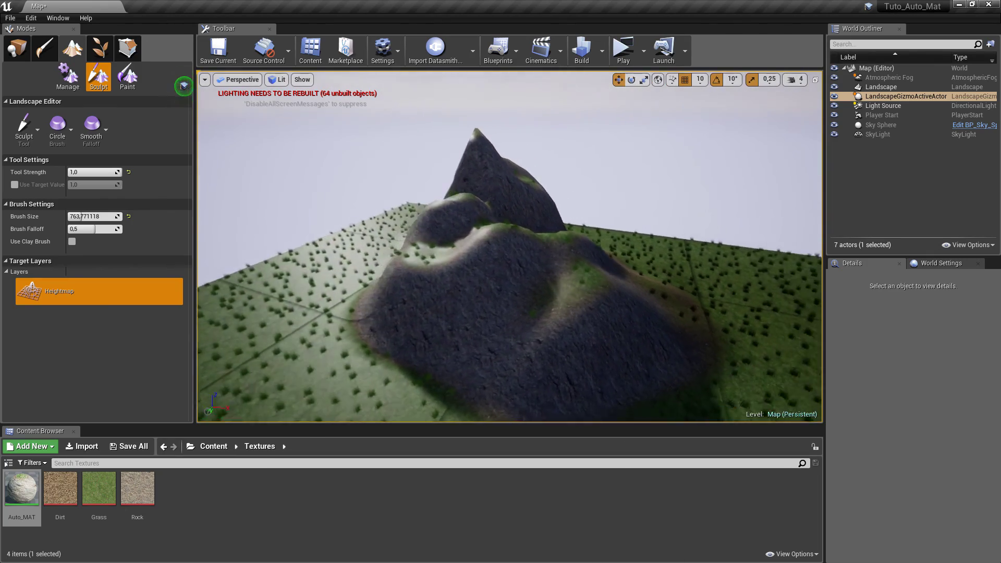
pyautogui.moveTo(726, 255); pyautogui.dragTo(722, 255, button='right')
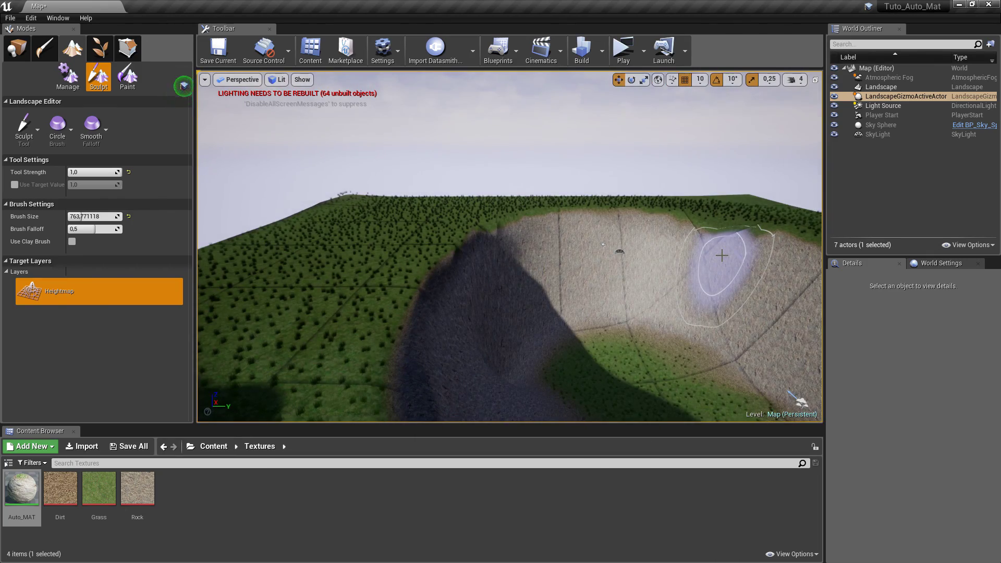
pyautogui.moveTo(721, 255); pyautogui.dragTo(707, 249, button='right')
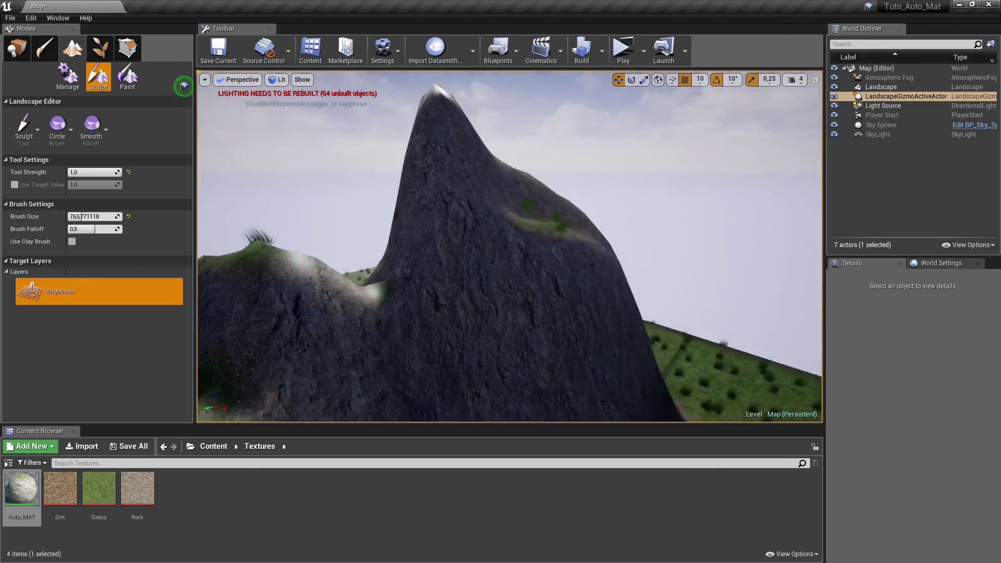